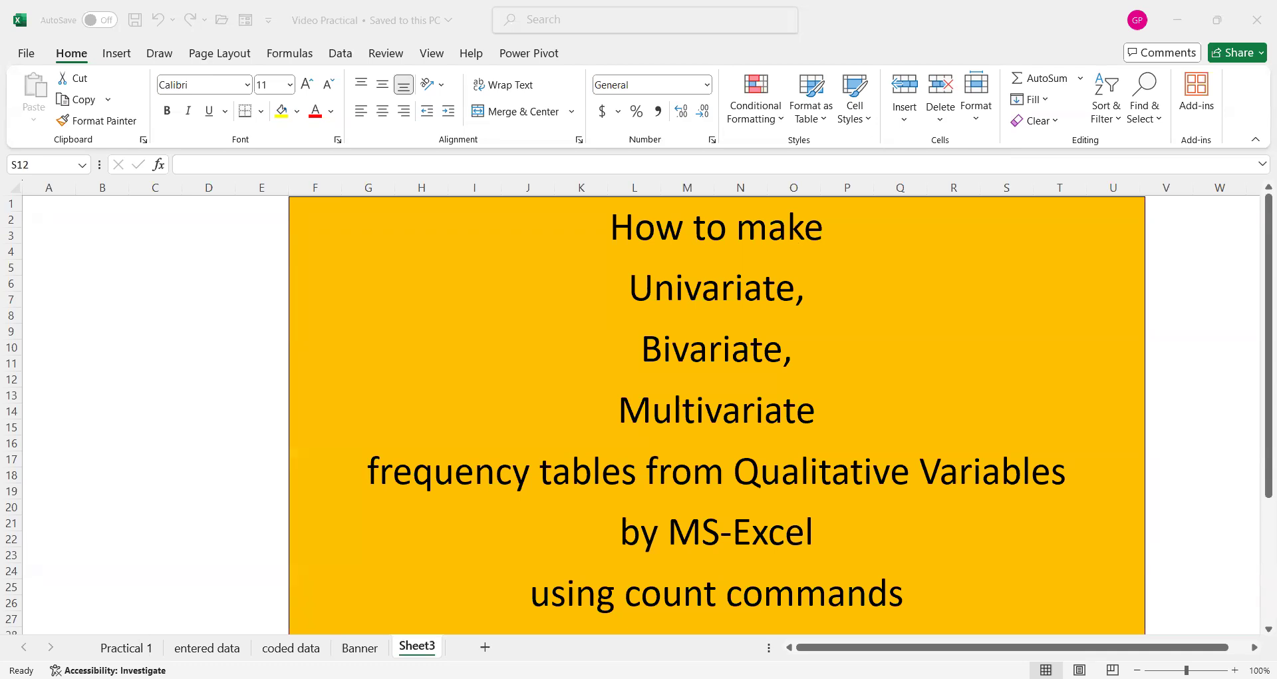
Examine the coded data sheet, from the variable columns to the categories and codes of the preference-wise distribution table.
click(186, 647)
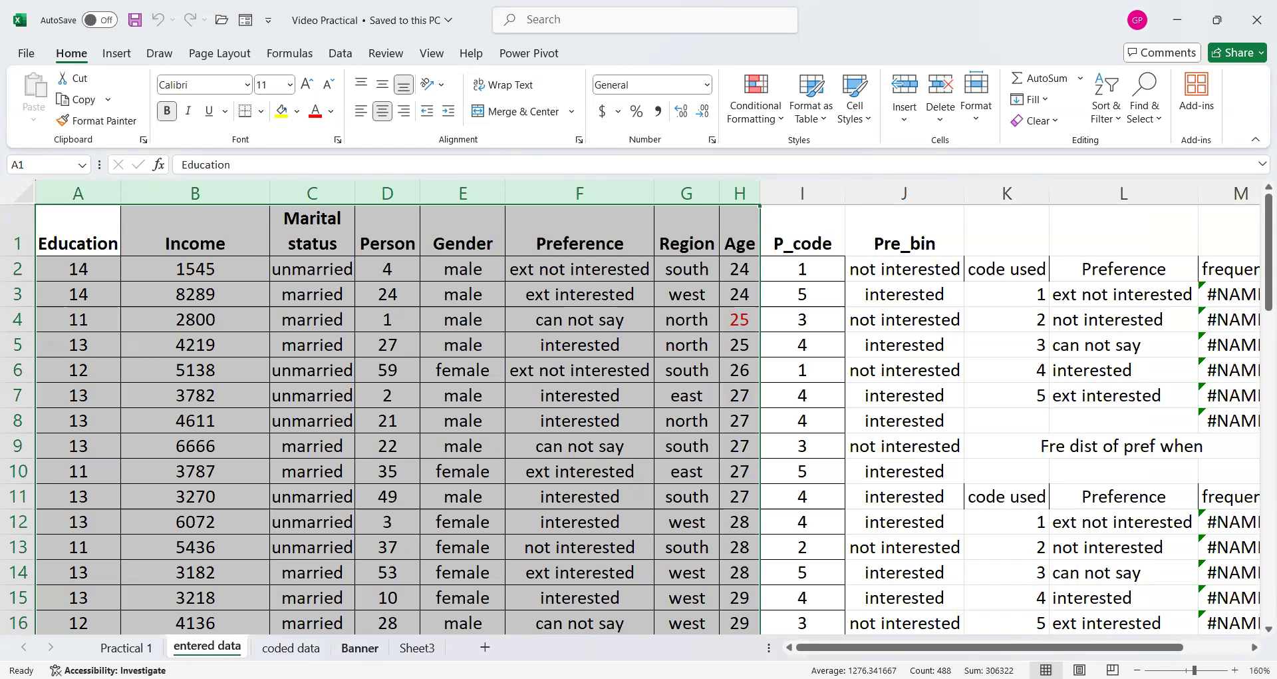
click(306, 649)
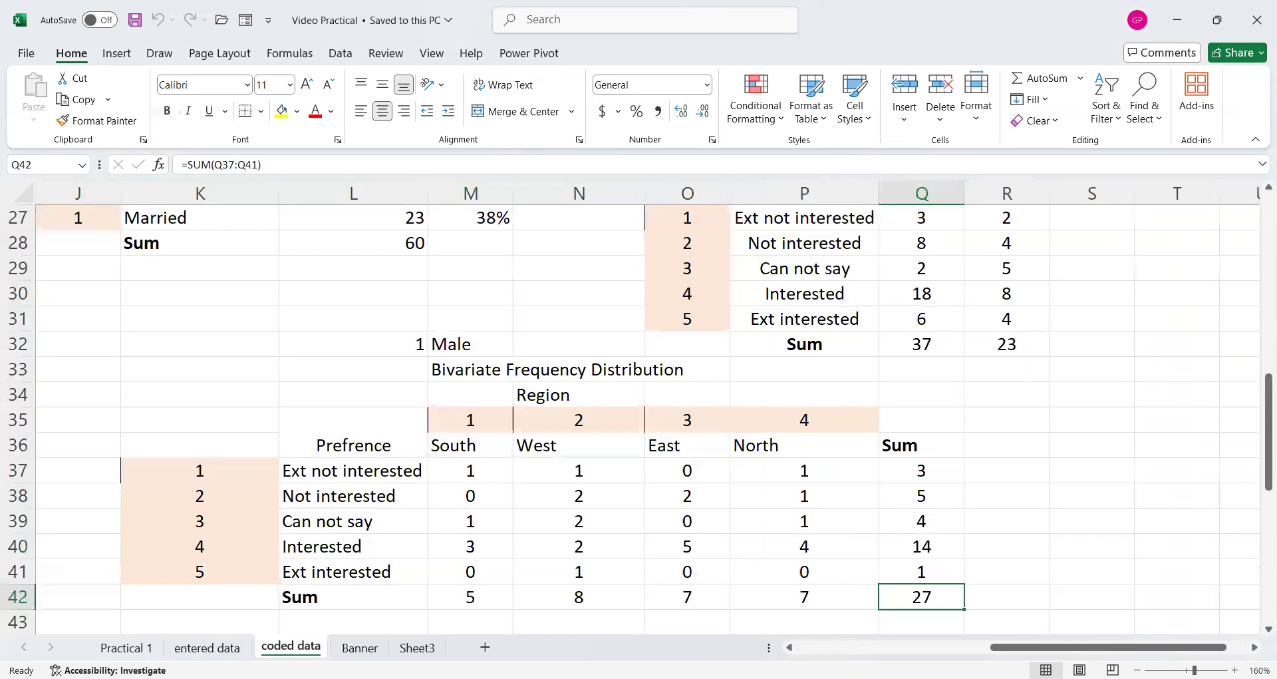
drag(1085, 647, 798, 640)
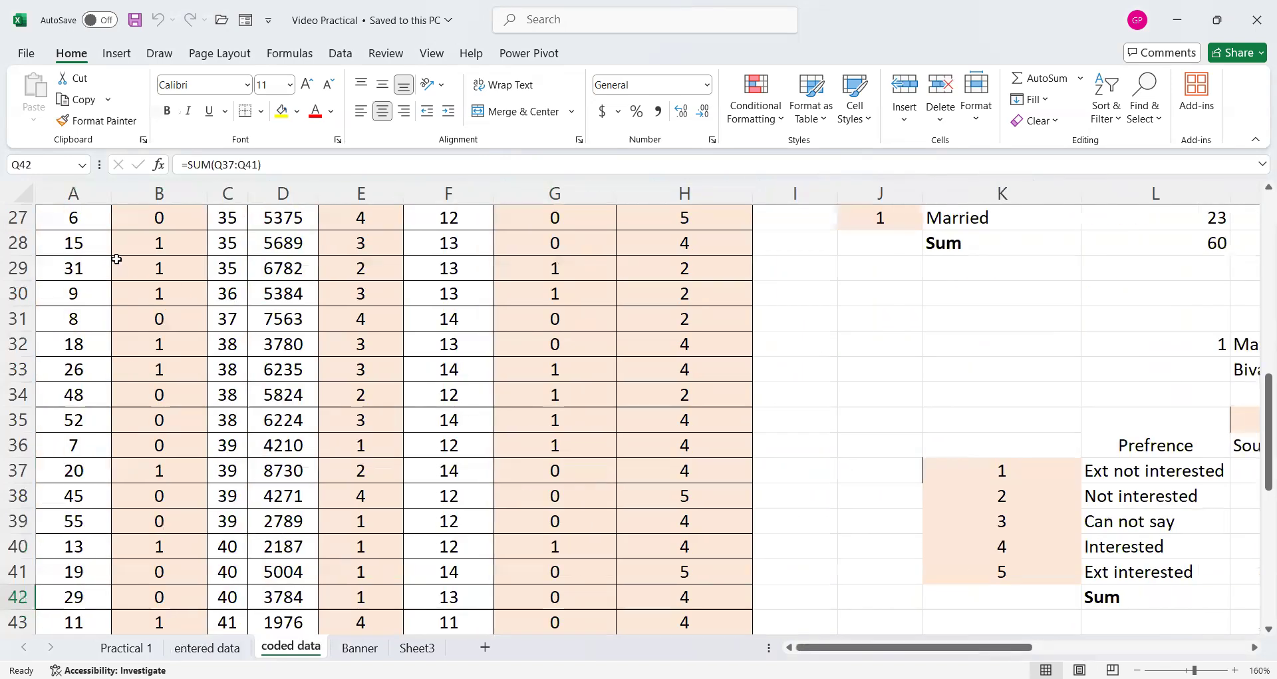
scroll(117, 259, up, 9)
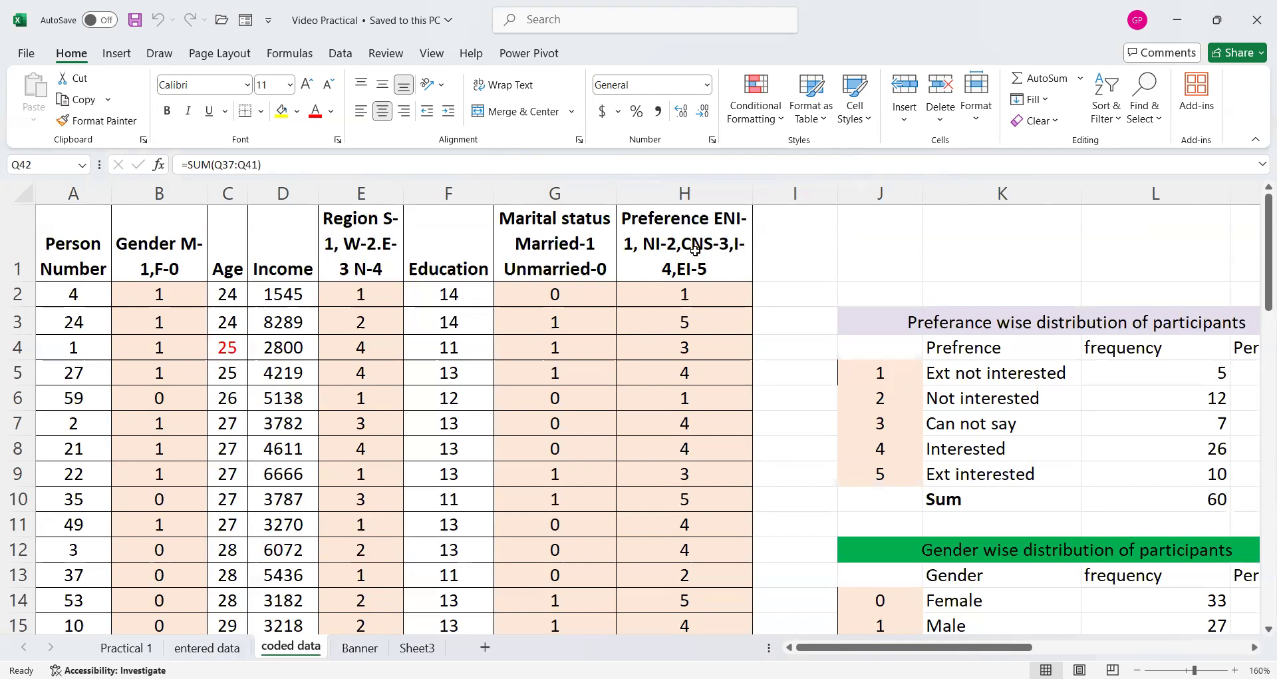
drag(851, 651, 938, 651)
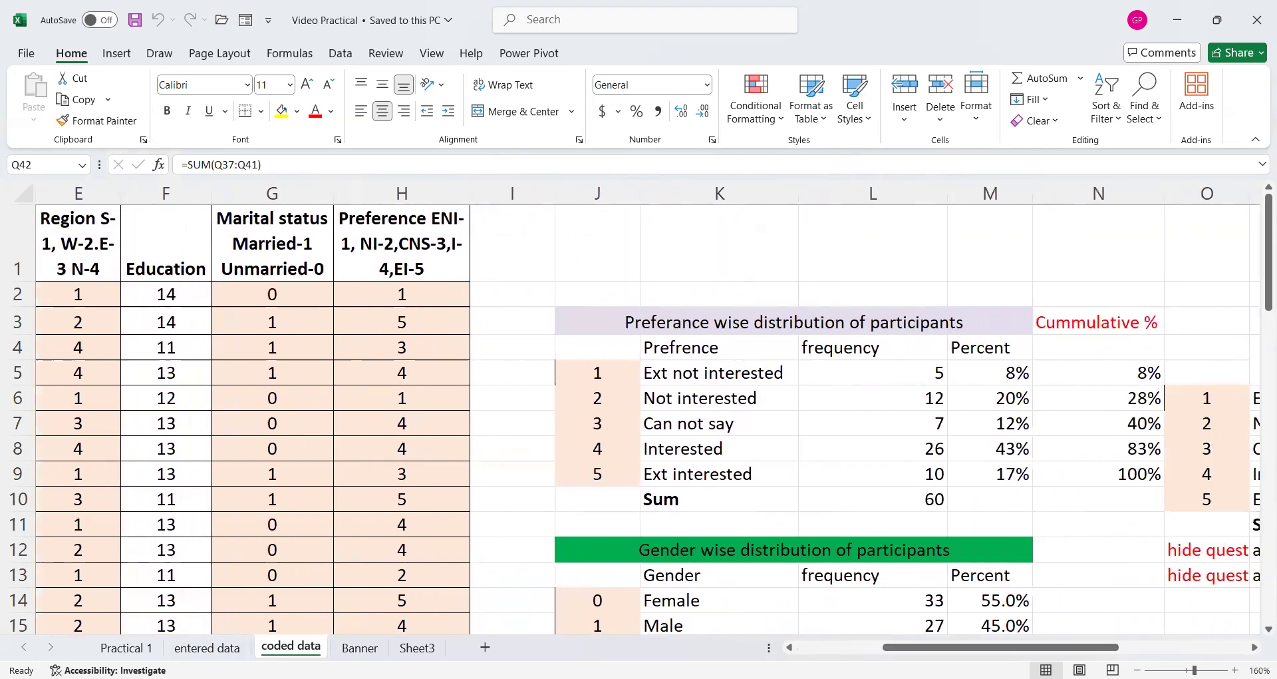
click(680, 346)
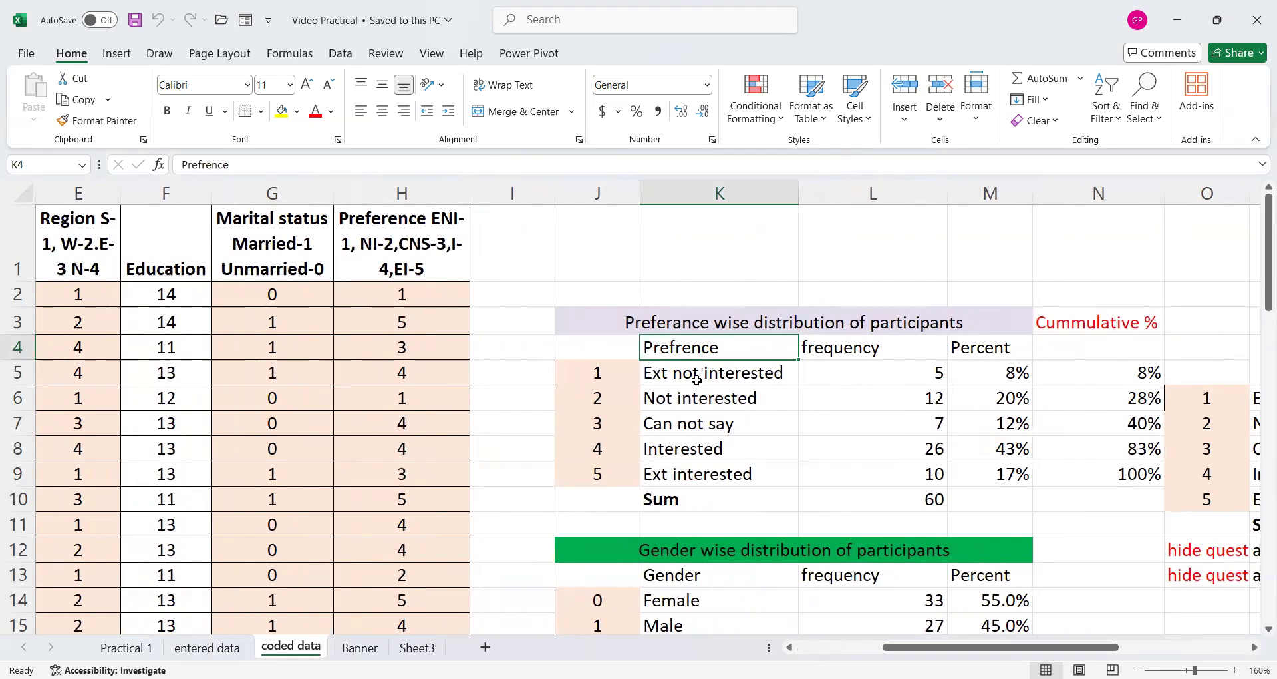
drag(696, 374, 706, 467)
drag(597, 374, 606, 473)
Clear the frequencies in L5:L9, the percents in M5:M9 and the sum in L10 of the preference table.
drag(870, 372, 870, 465)
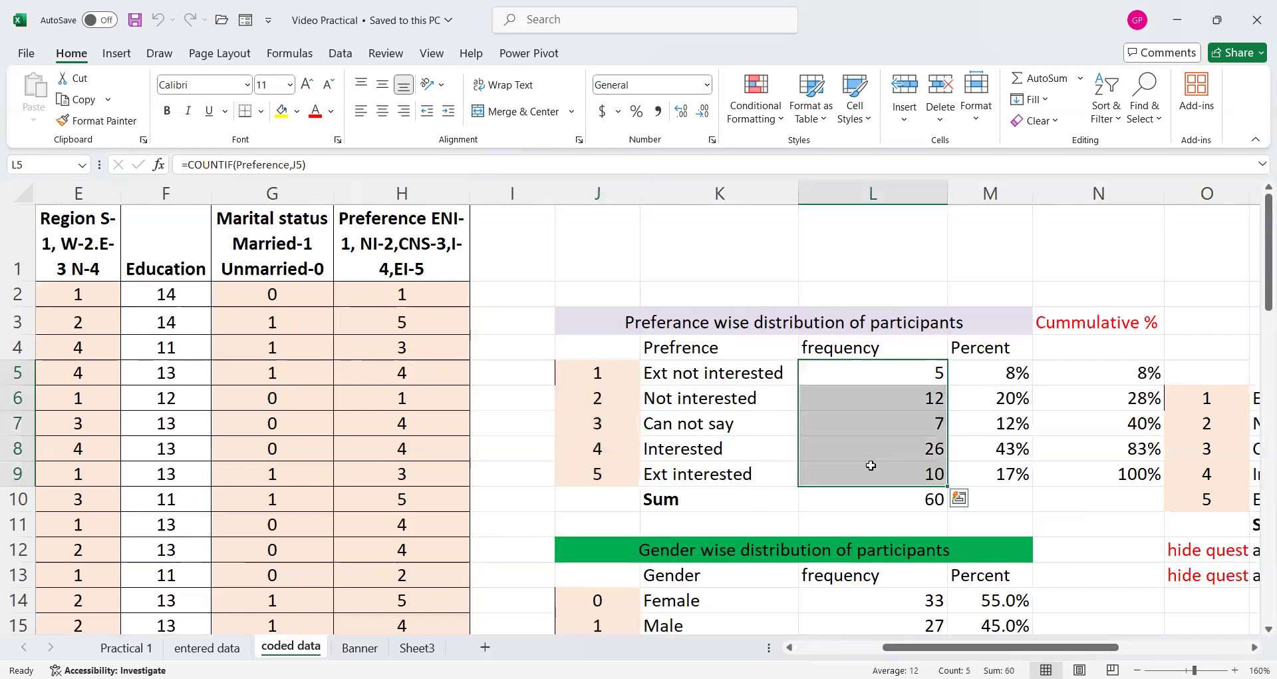
key(Delete)
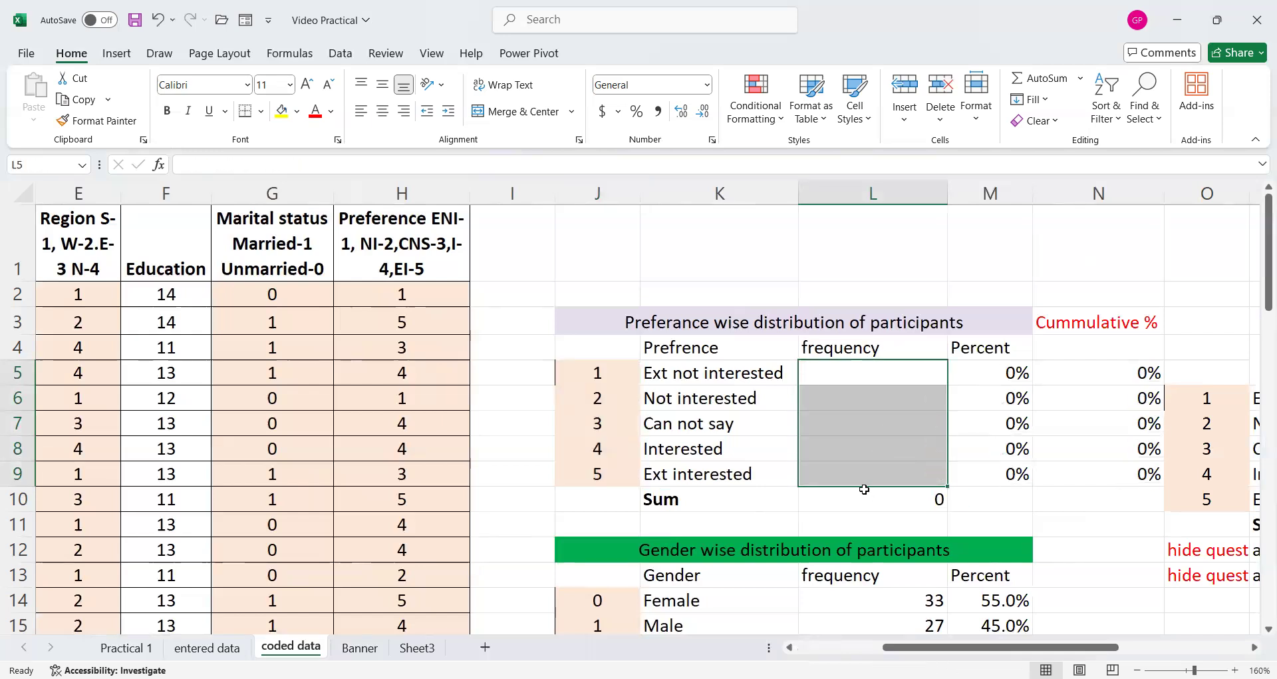
drag(1010, 370, 1004, 481)
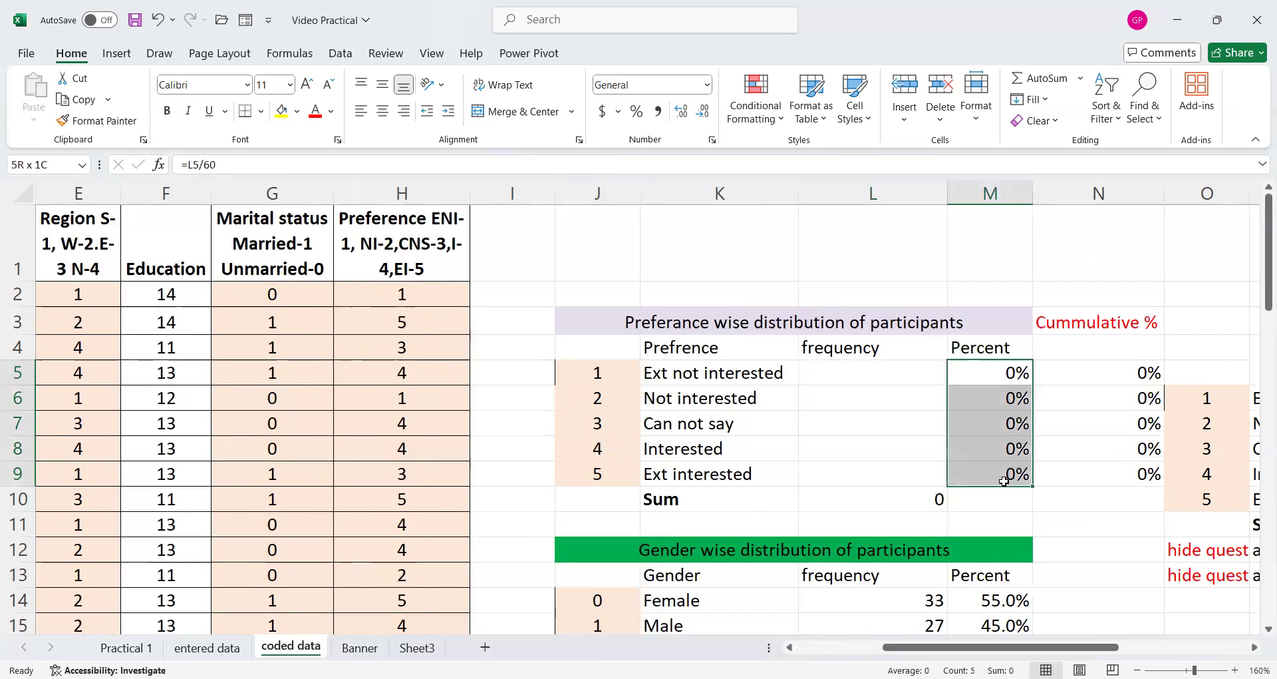
key(Delete)
click(928, 501)
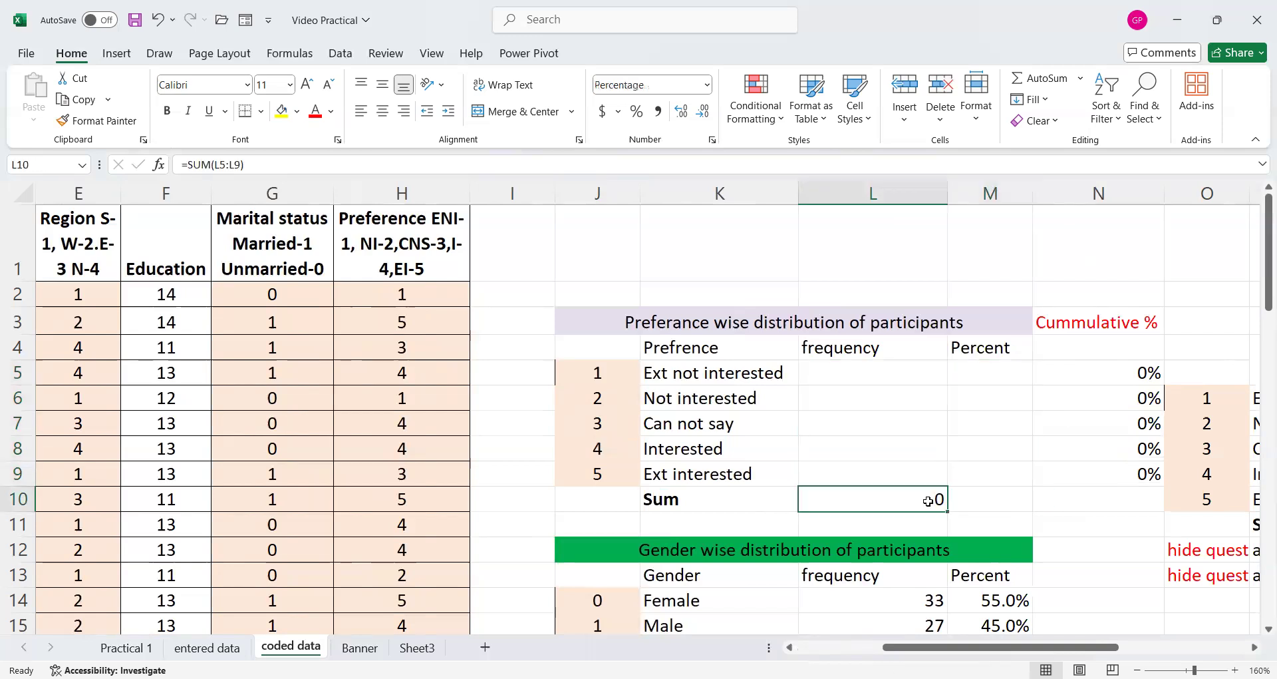
key(BackSpace)
Enter =COUNTIF(Preference,J5) in L5 to count the "Ext not interested" participants.
click(896, 372)
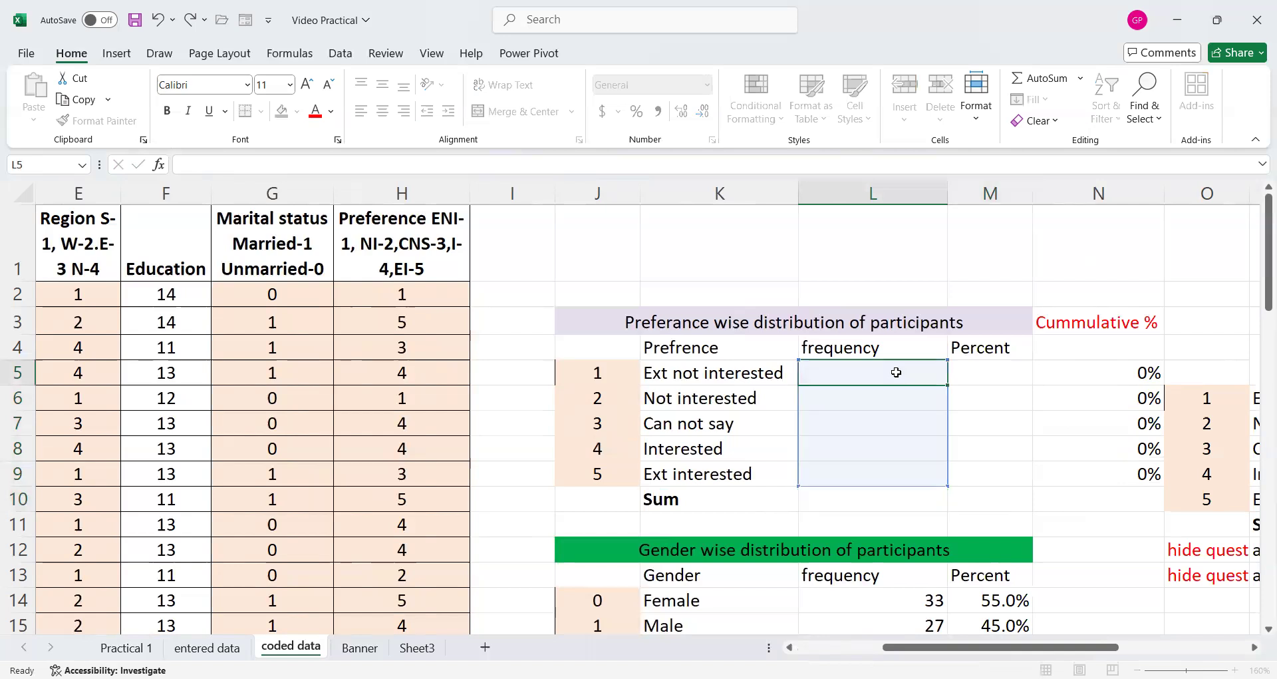
click(895, 374)
text(=)
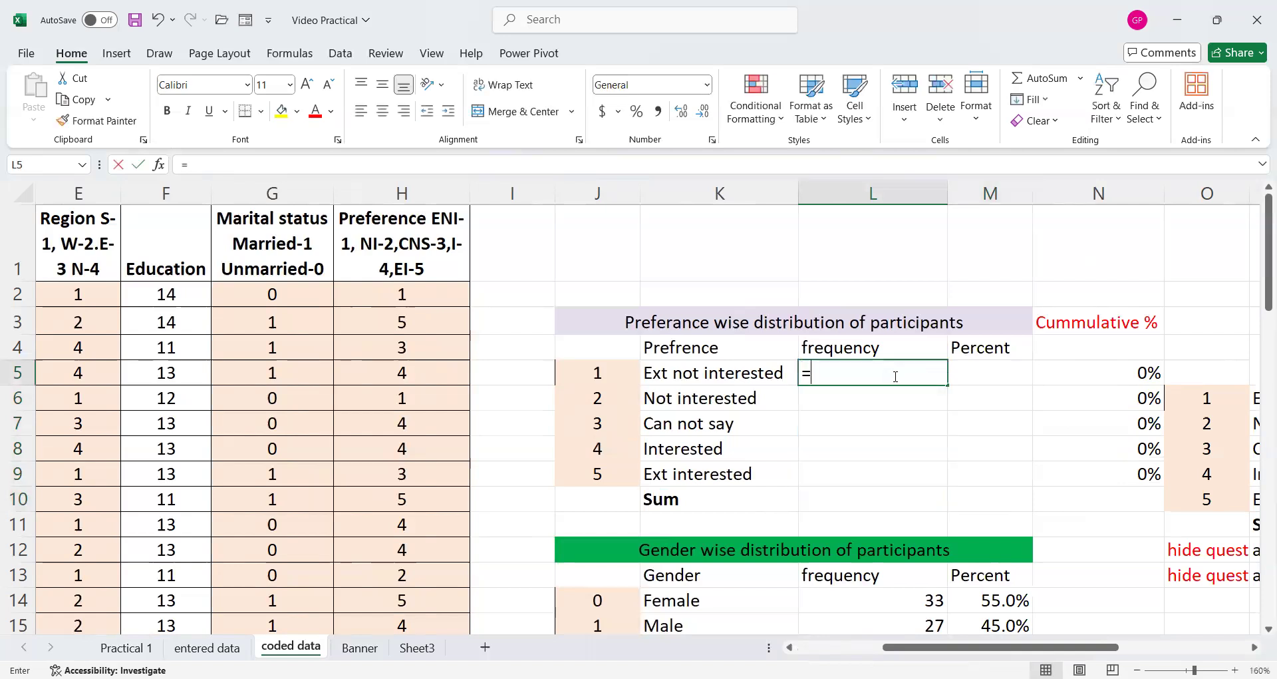
text(count)
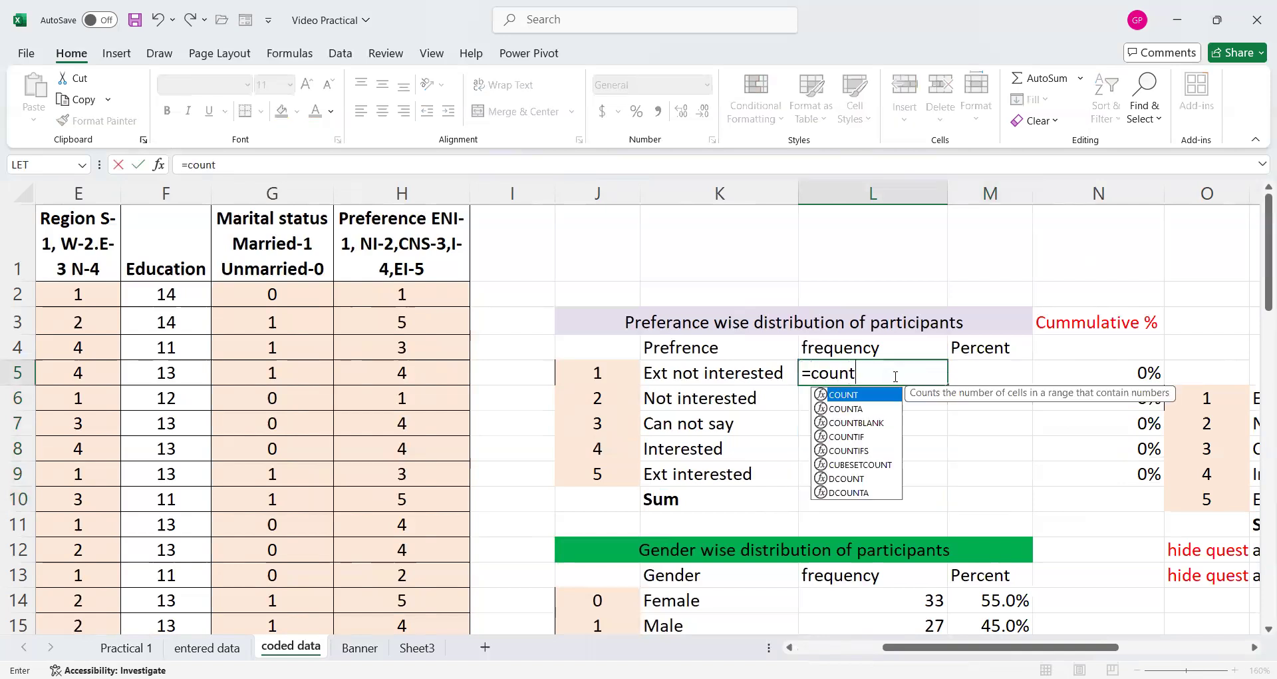
click(852, 437)
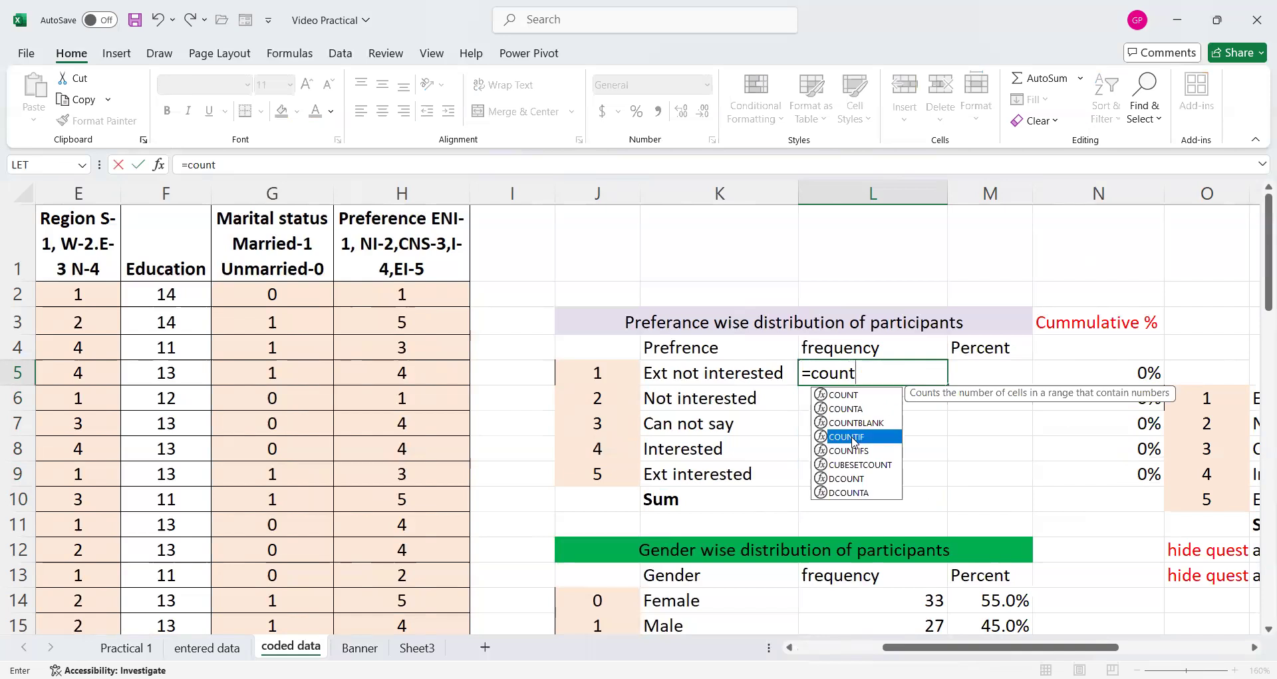
double_click(852, 438)
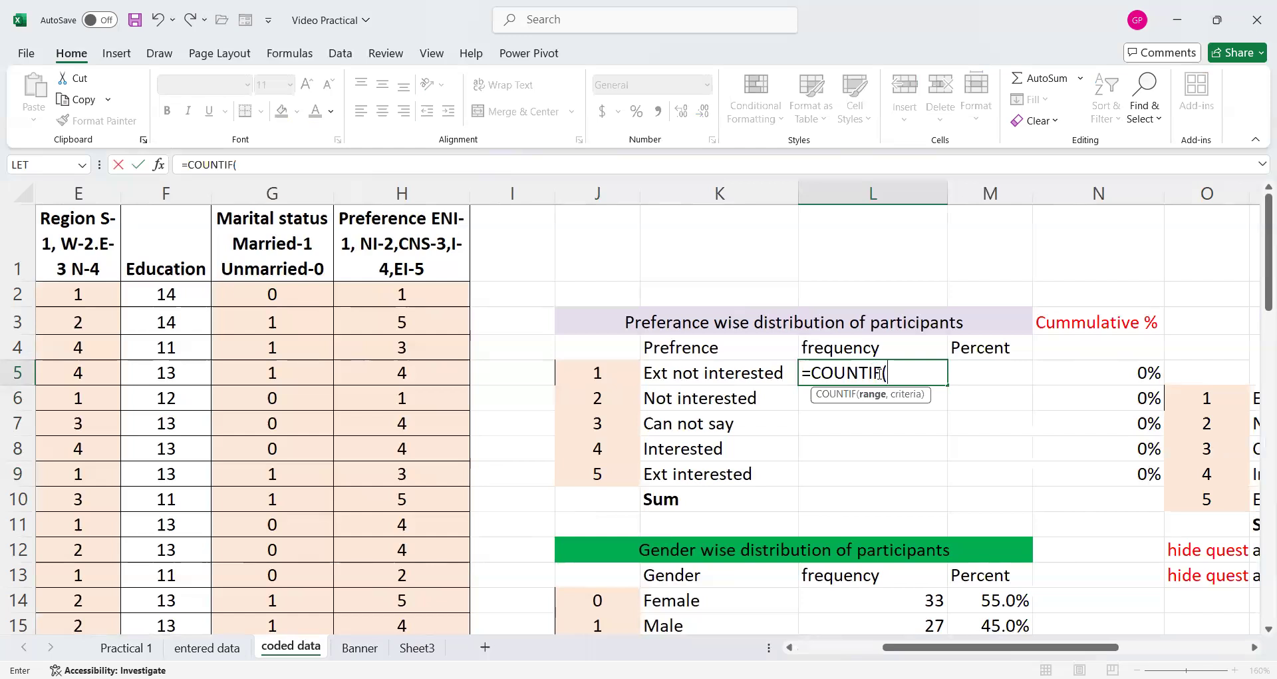
text(pre)
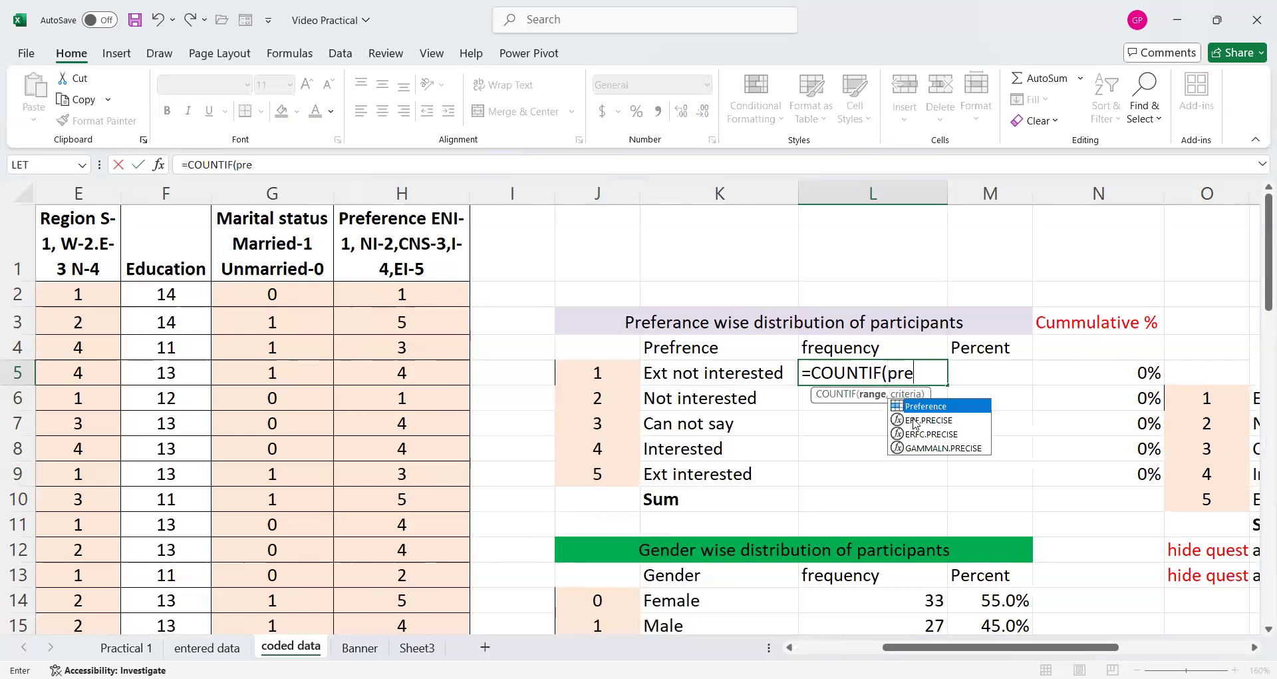
double_click(923, 407)
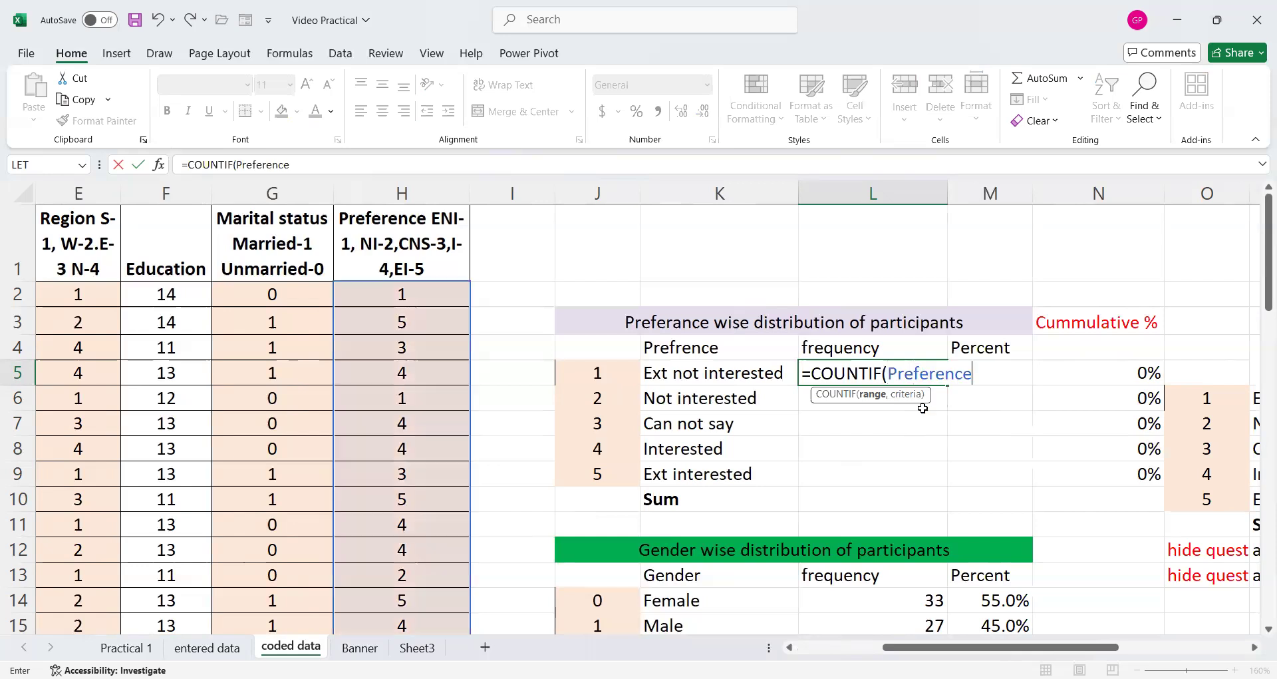
text(,)
click(598, 374)
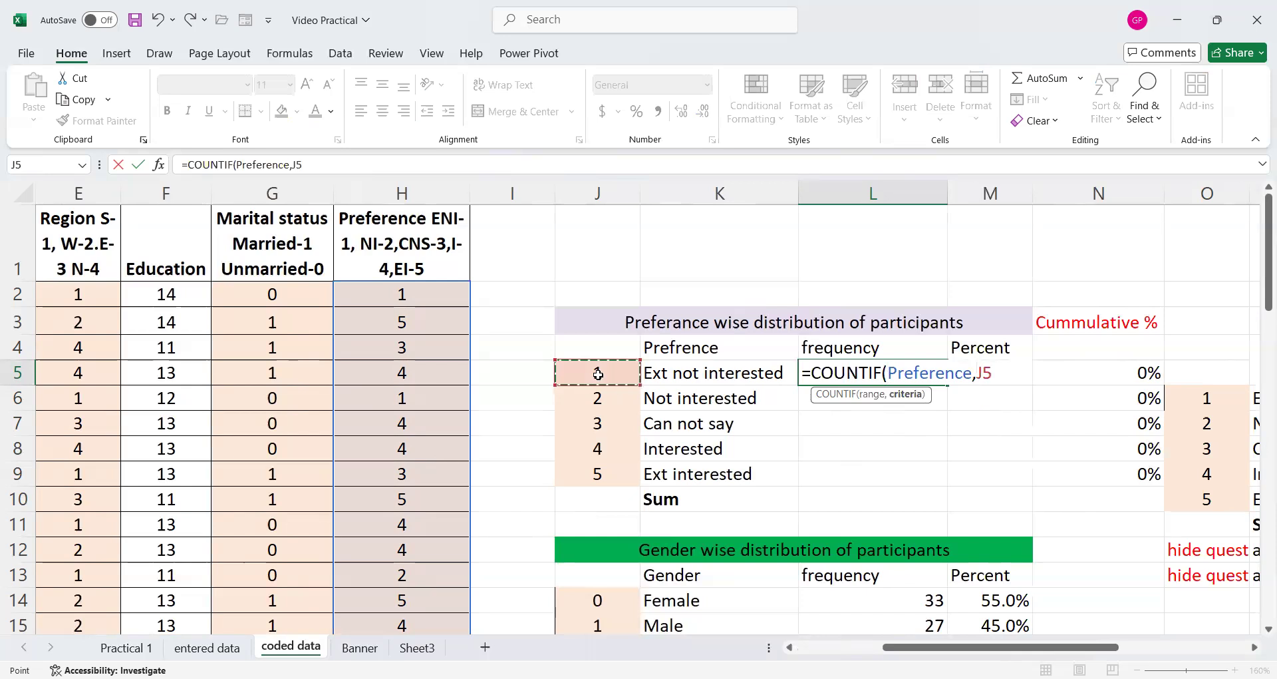
key(Return)
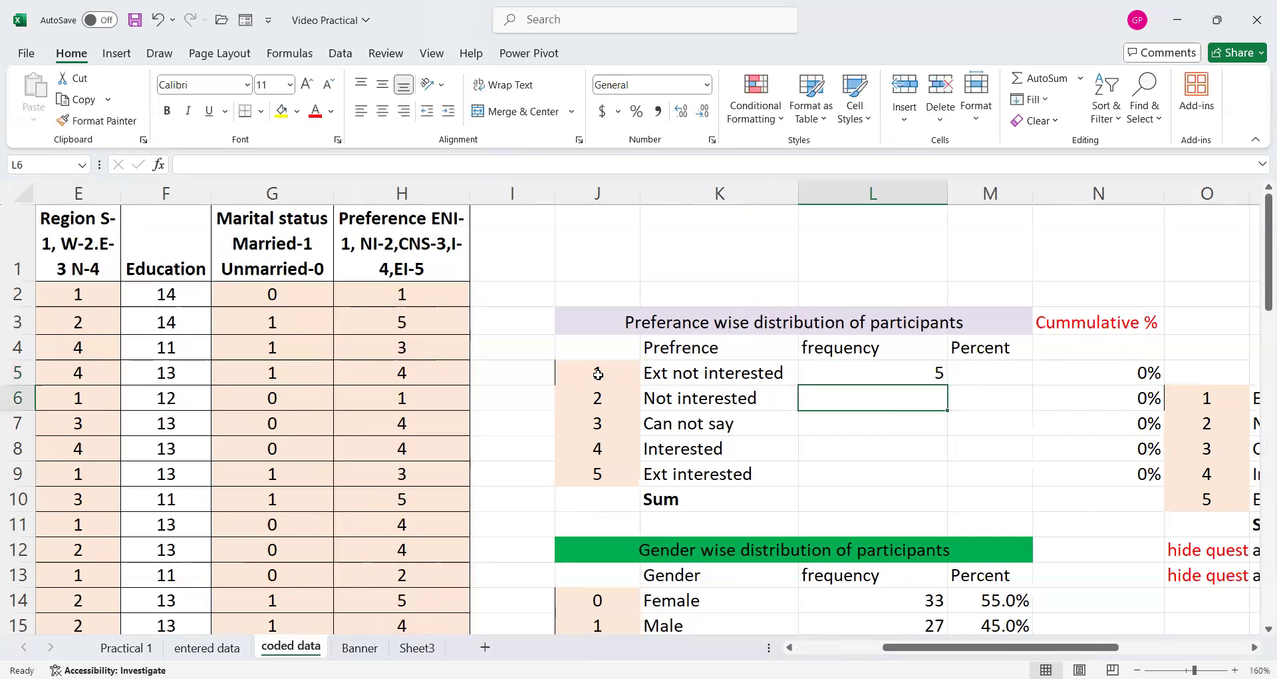
Fill the L5 count formula down to L9 and total the frequencies in L10 with =SUM(L5:L9).
click(875, 373)
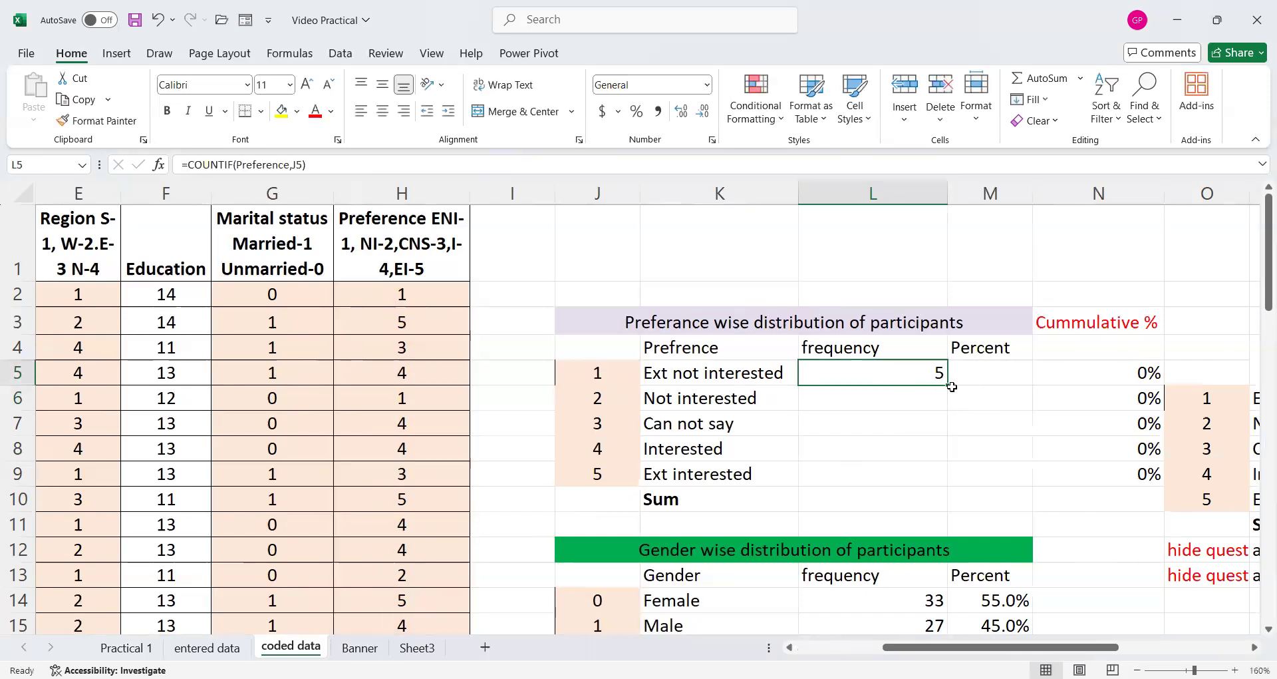
drag(946, 385, 942, 486)
click(928, 501)
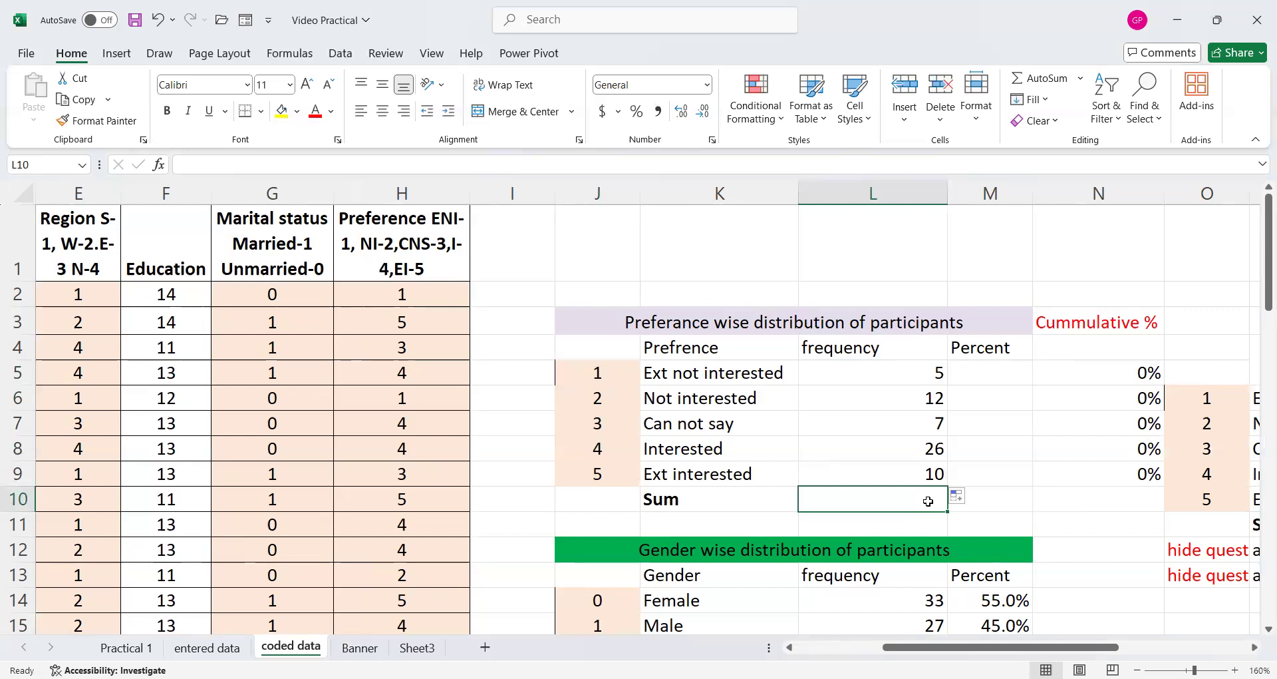
key(alt)
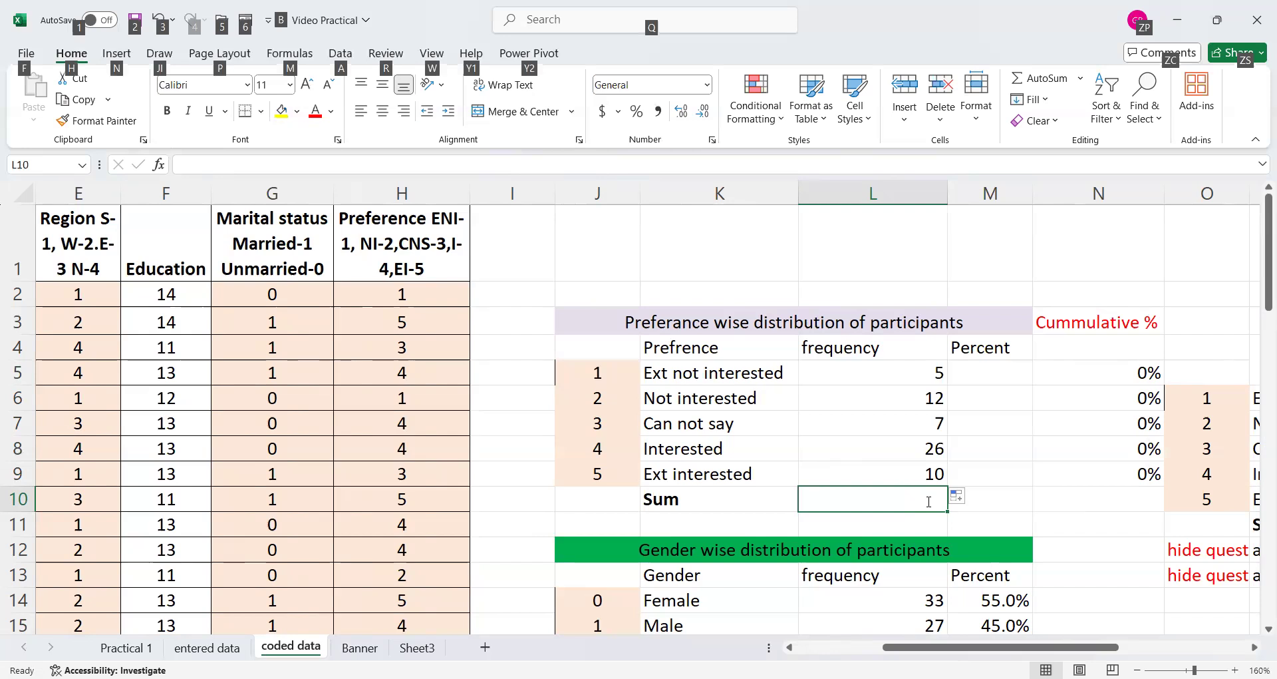
key(alt+=)
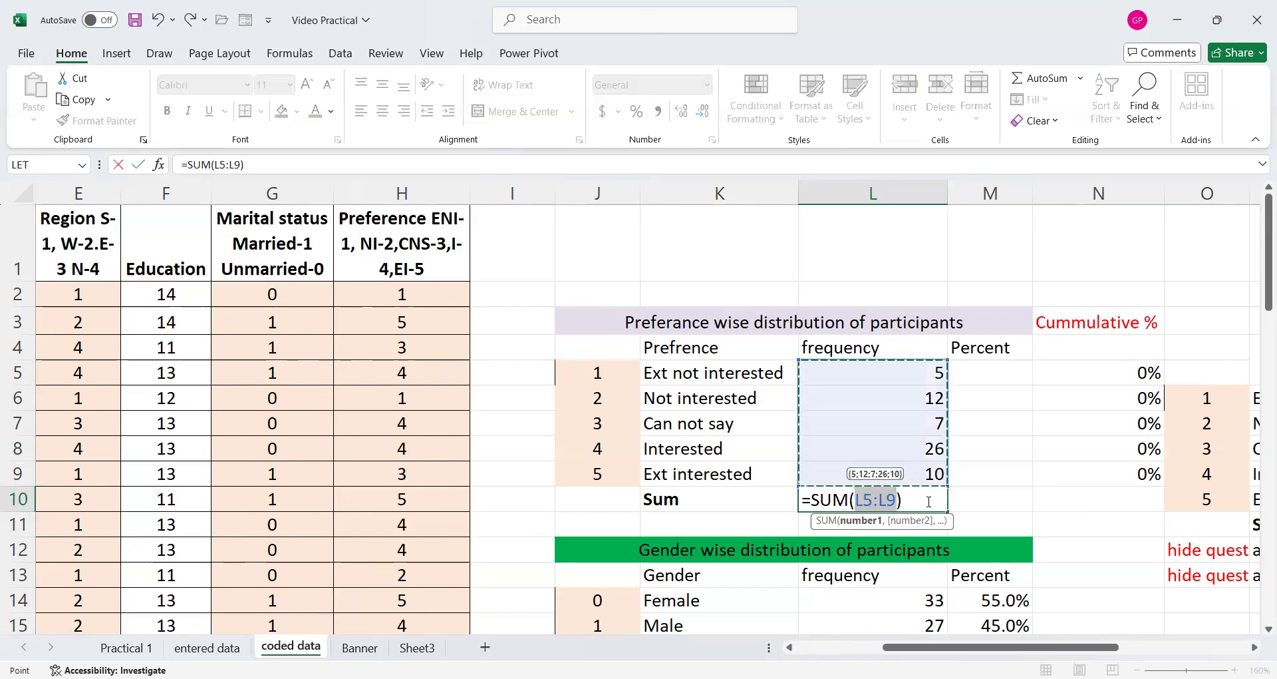
key(Return)
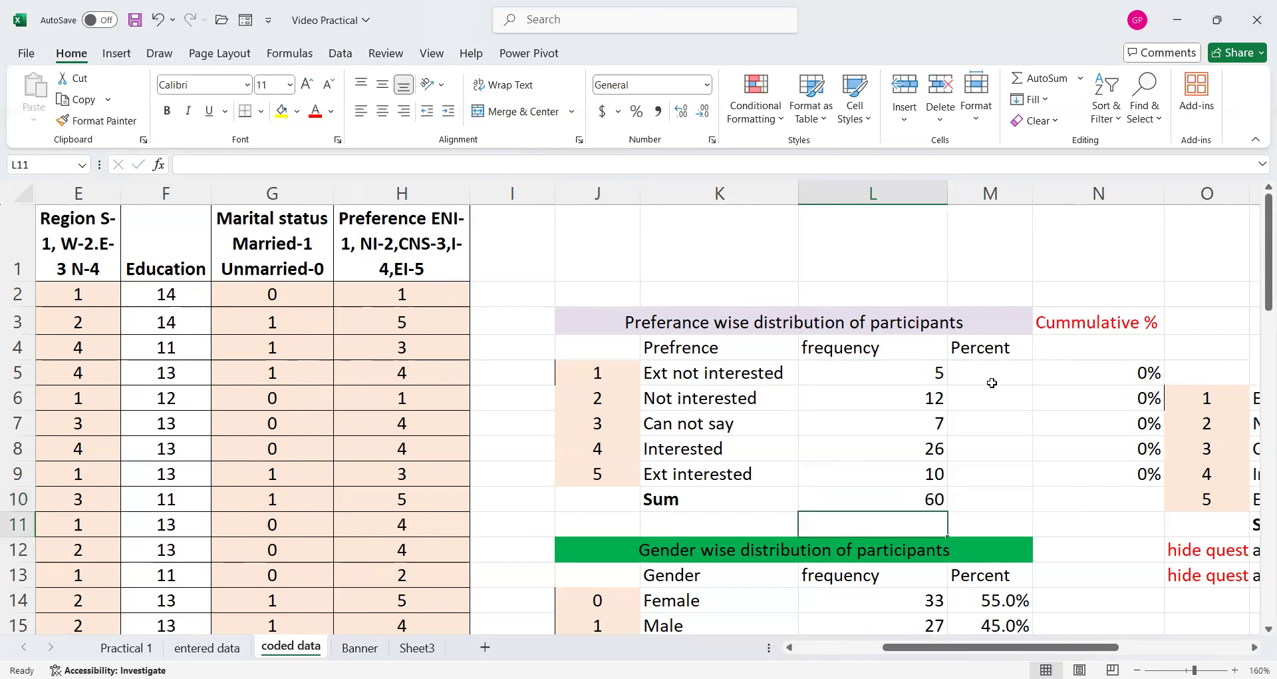
Calculate the percent in M5 with =L5/60 and fill the formula down to M9.
click(976, 367)
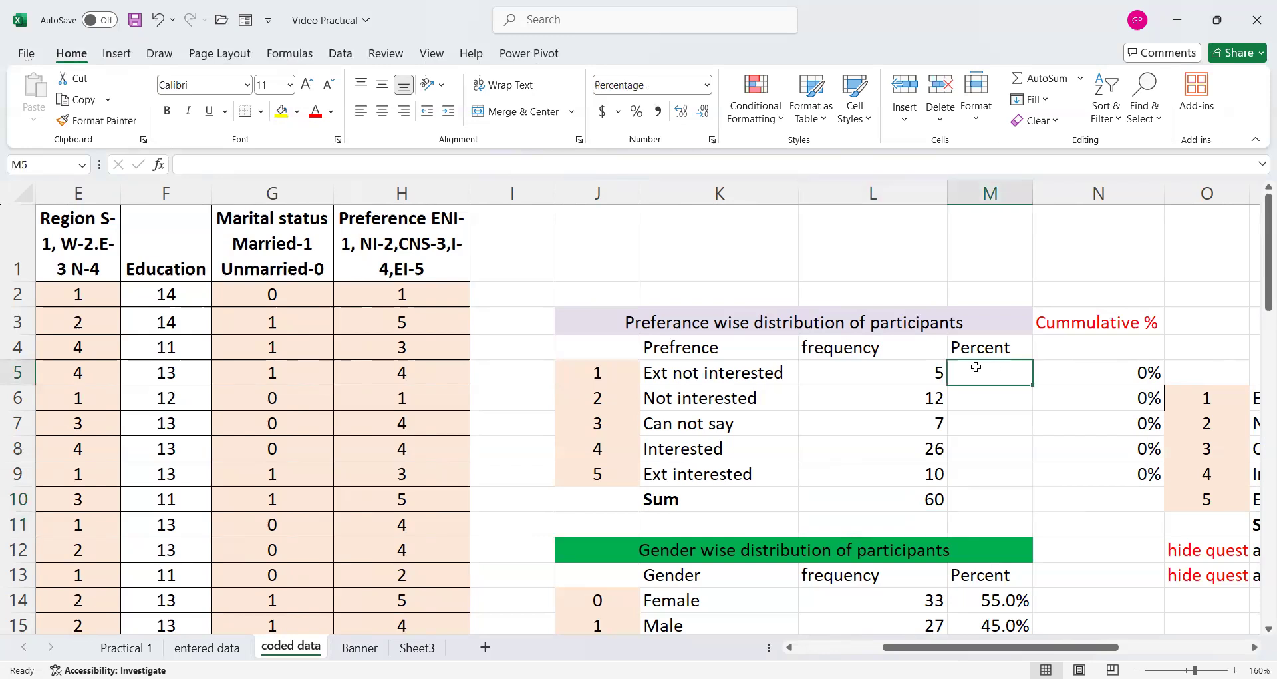
text(=)
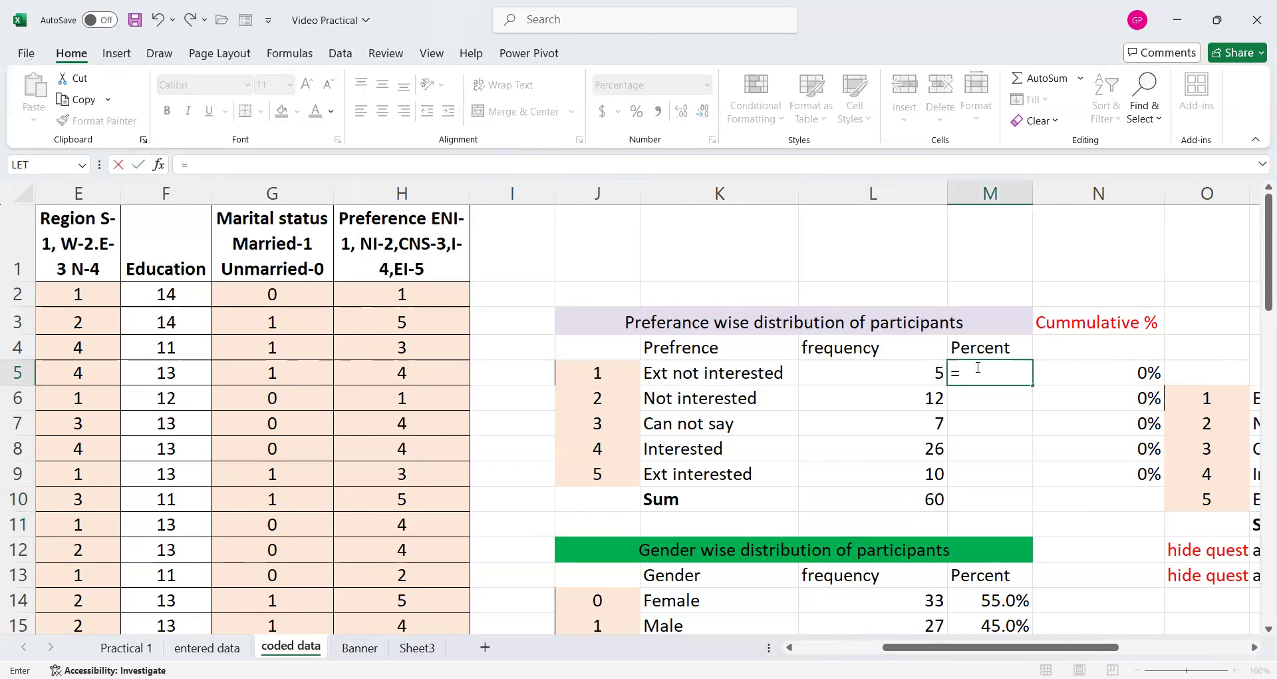
click(898, 374)
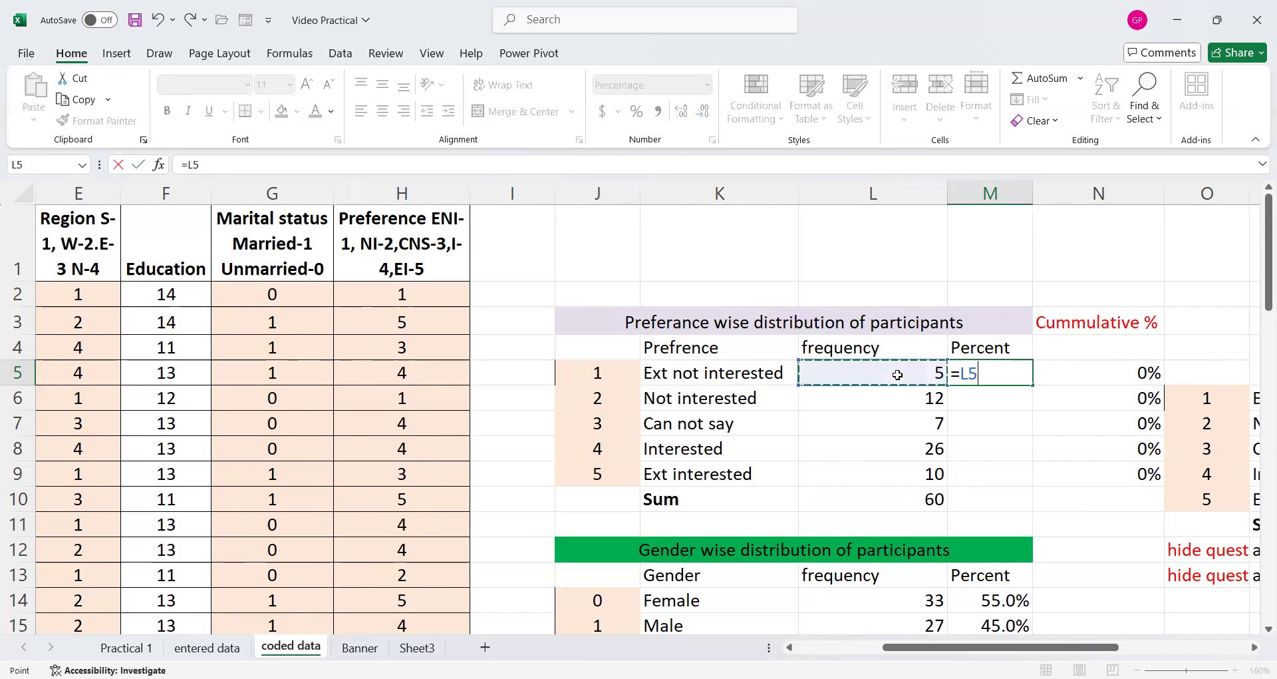
text(/)
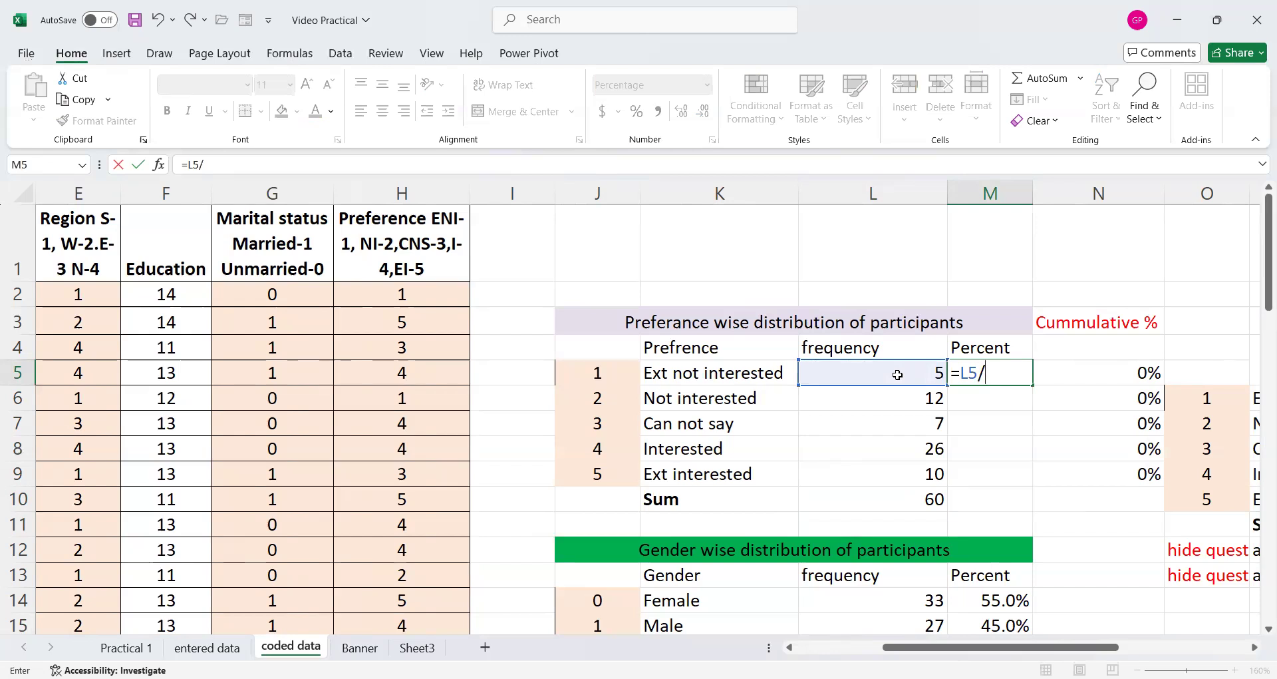
text(60)
key(Return)
click(1014, 376)
drag(1032, 384, 1021, 487)
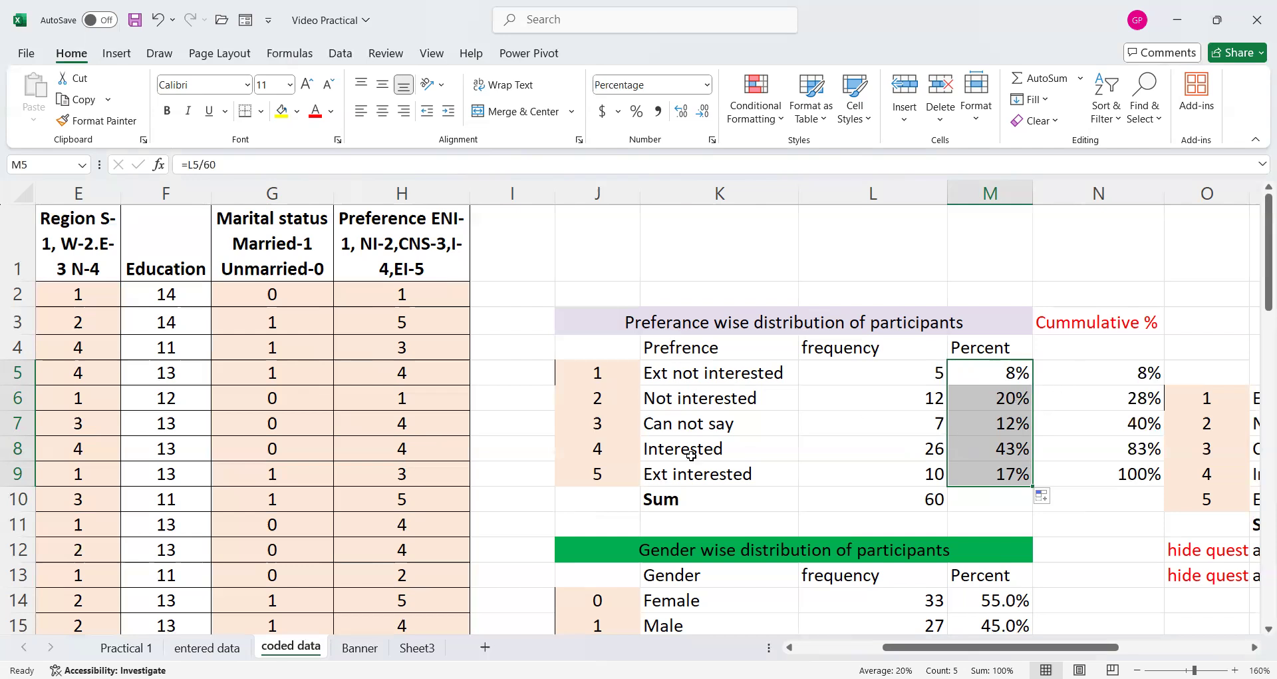
Enter =M5 in N5 as the first cumulative percentage of the preference table.
click(995, 373)
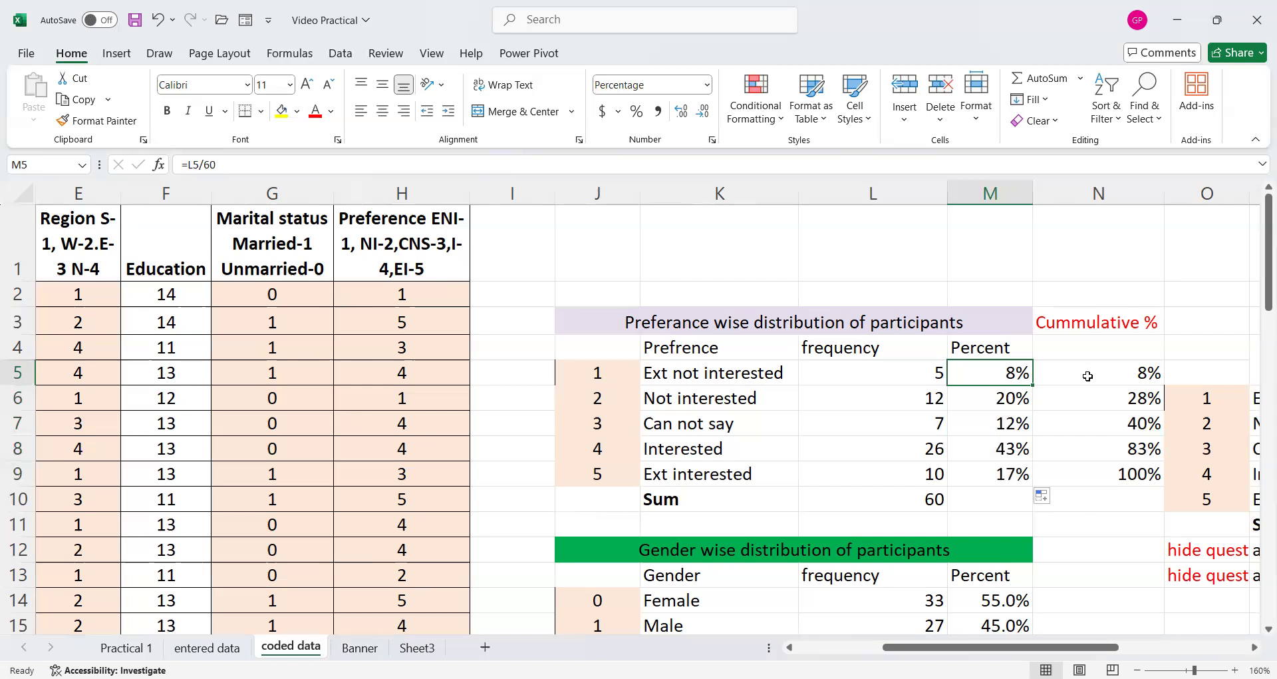
click(1086, 379)
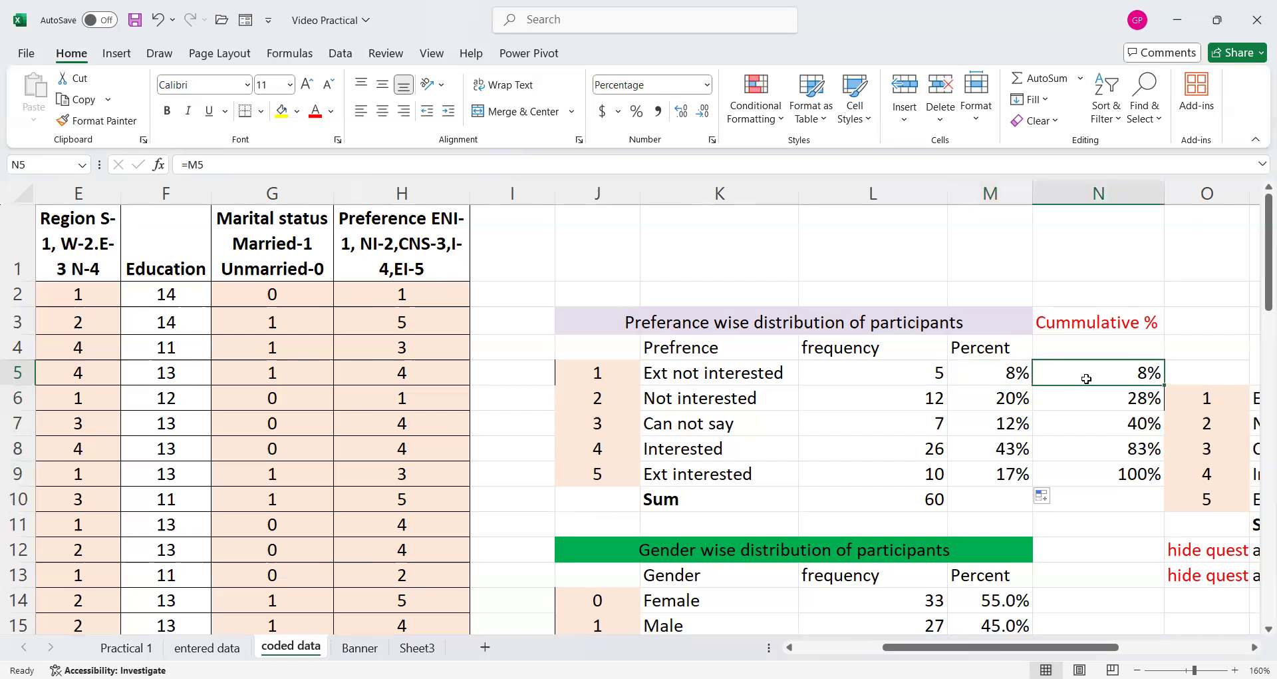
text(=)
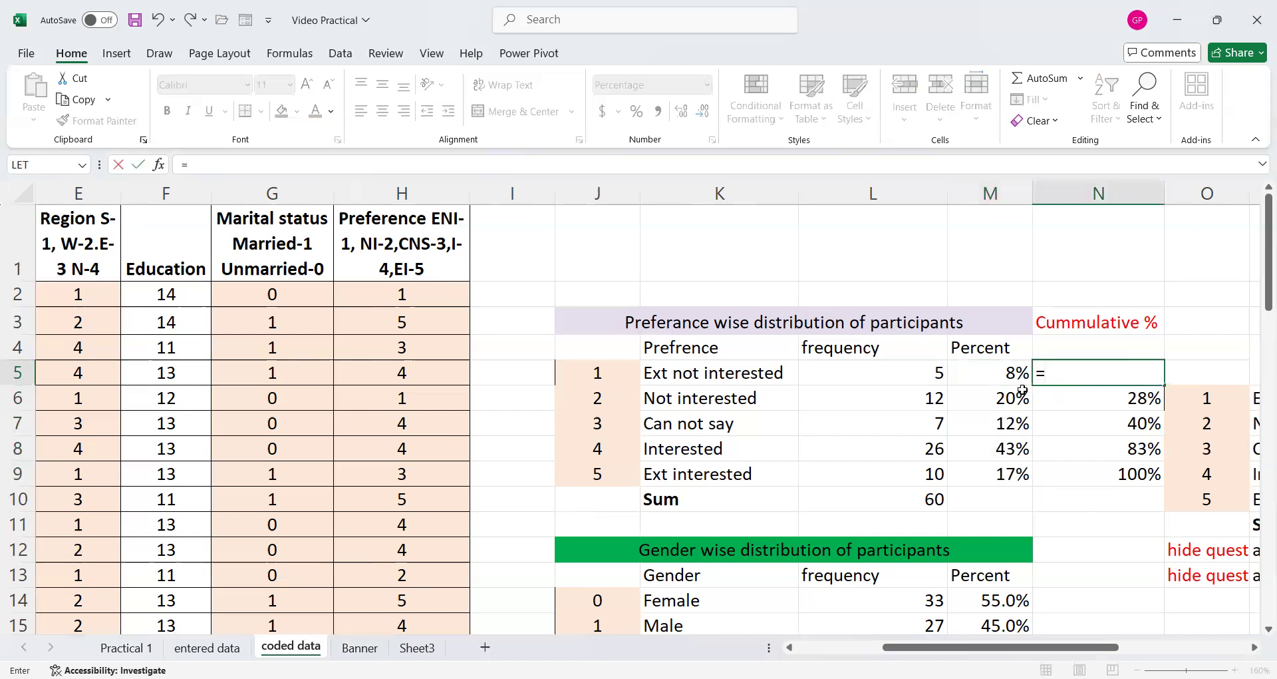
click(992, 377)
key(Return)
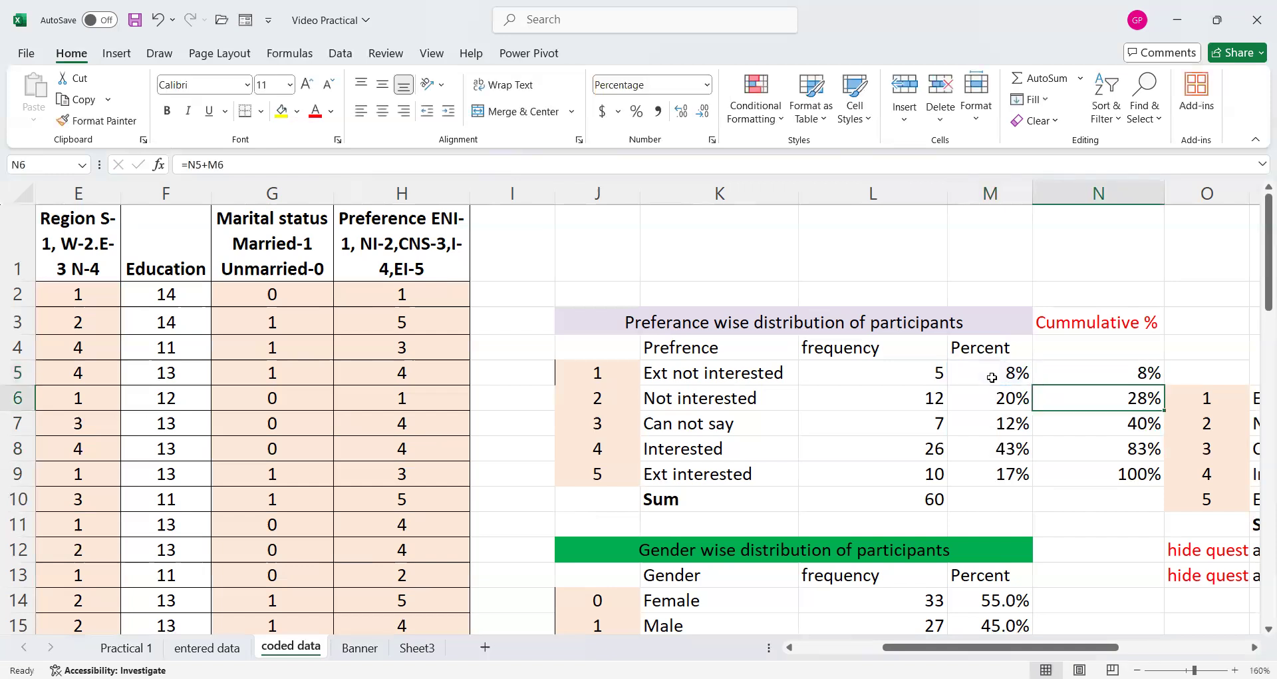
Enter =N5+M6 in N6 and fill the cumulative percentage formula down to N9.
text(=)
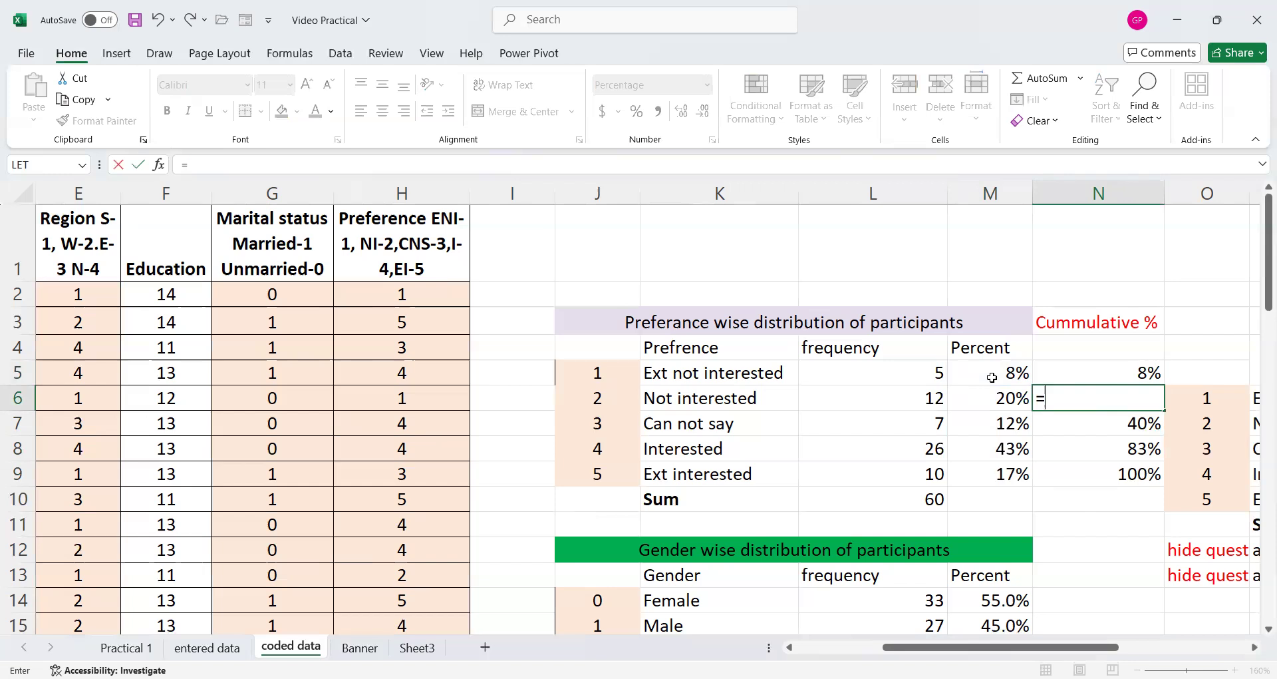
click(1061, 372)
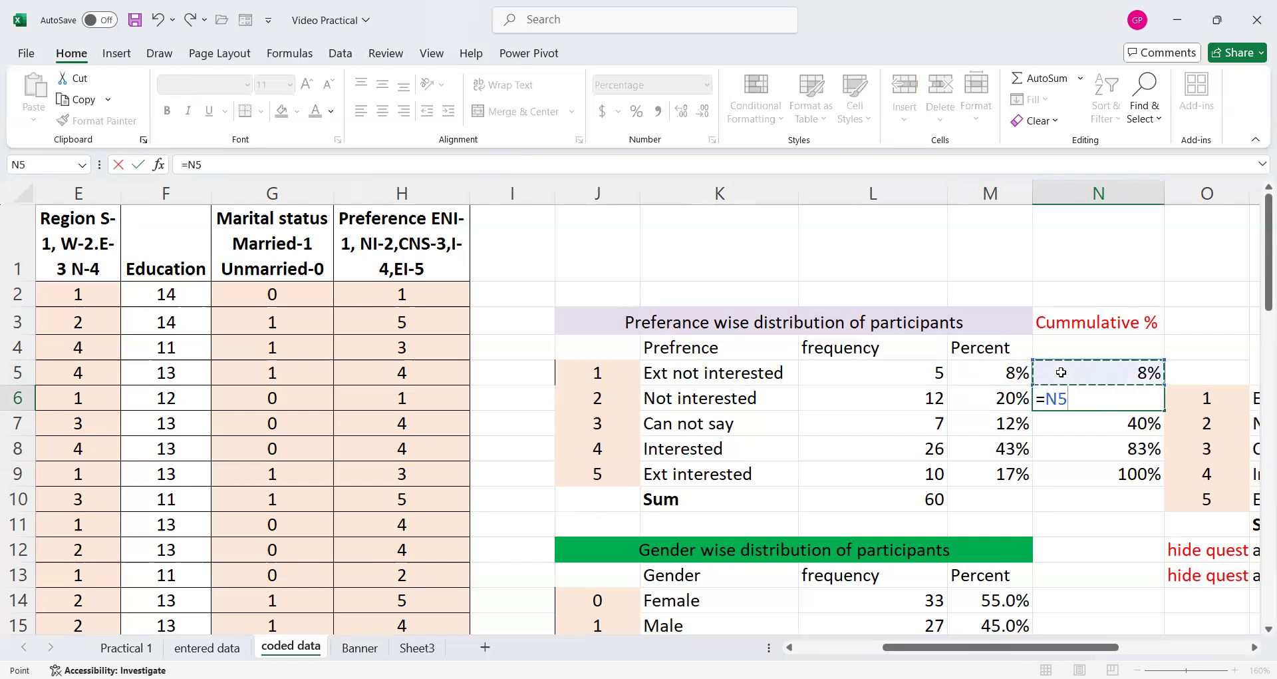
text(+)
click(983, 400)
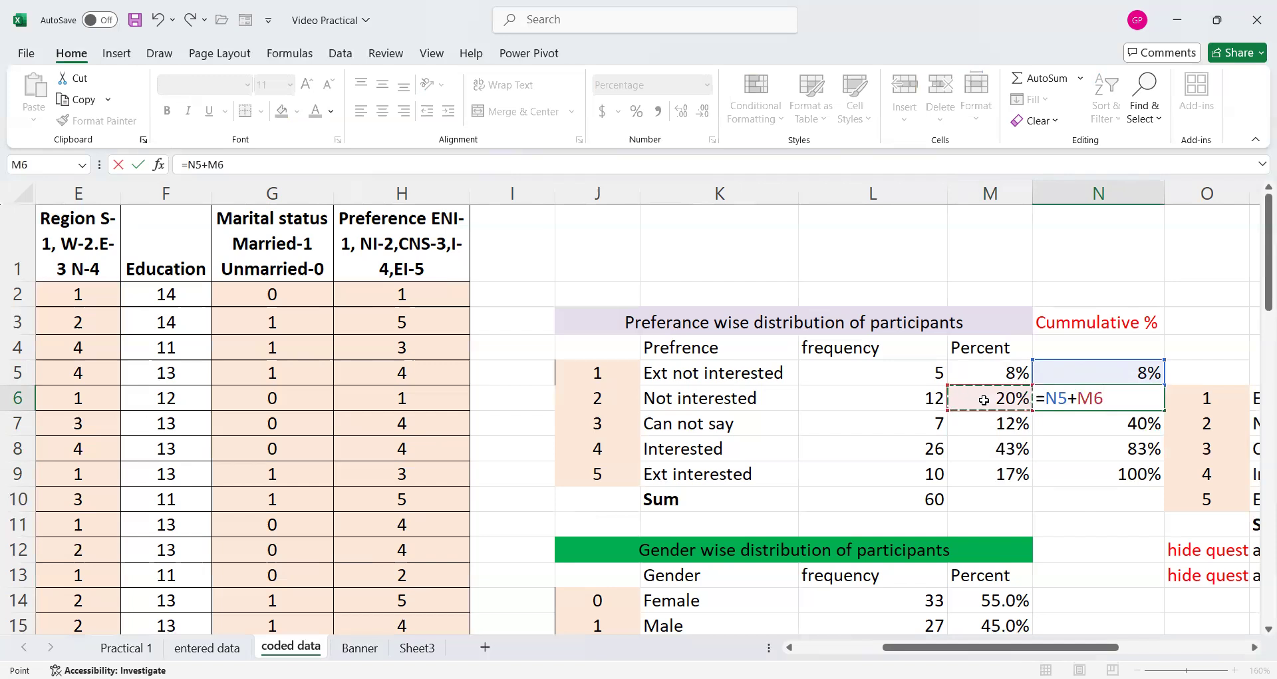
key(Return)
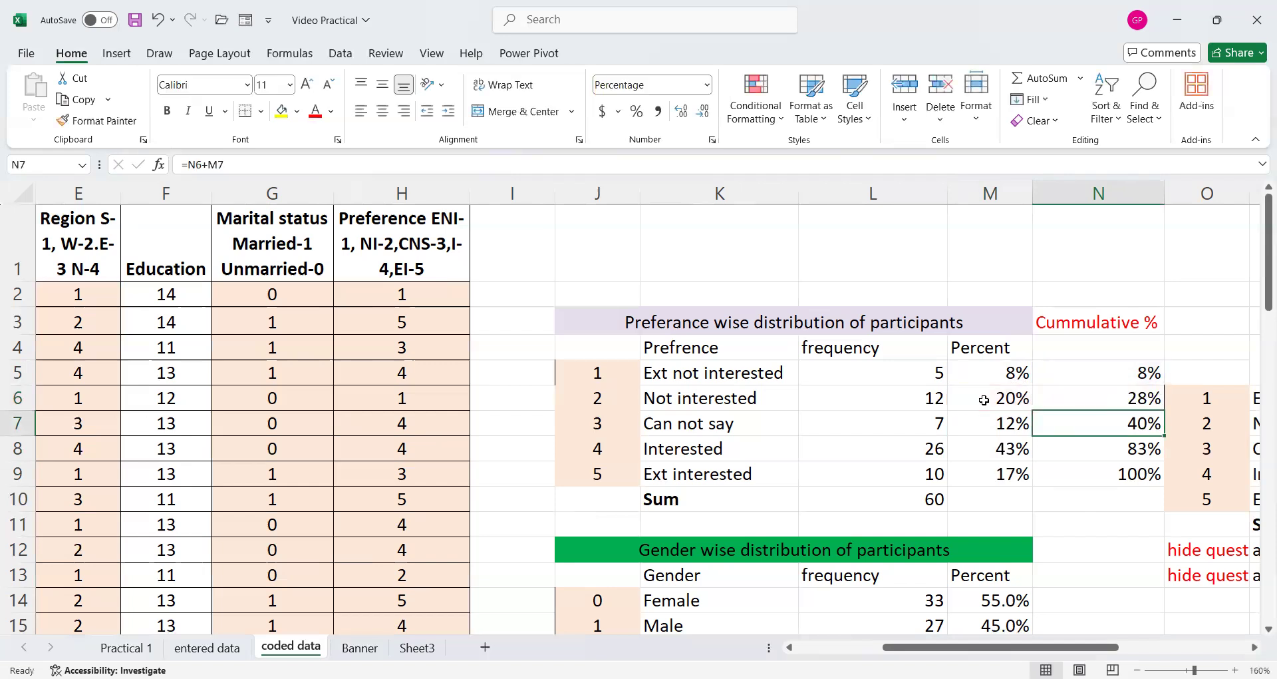
click(1078, 398)
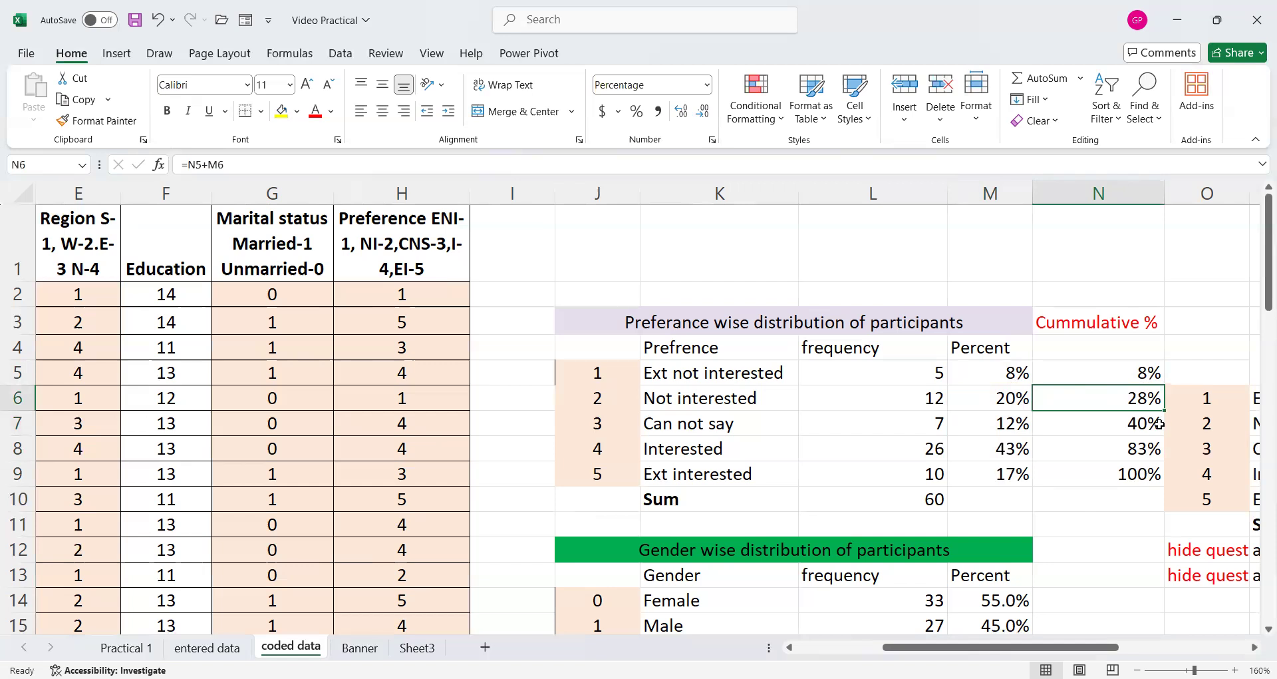
drag(1164, 411, 1148, 479)
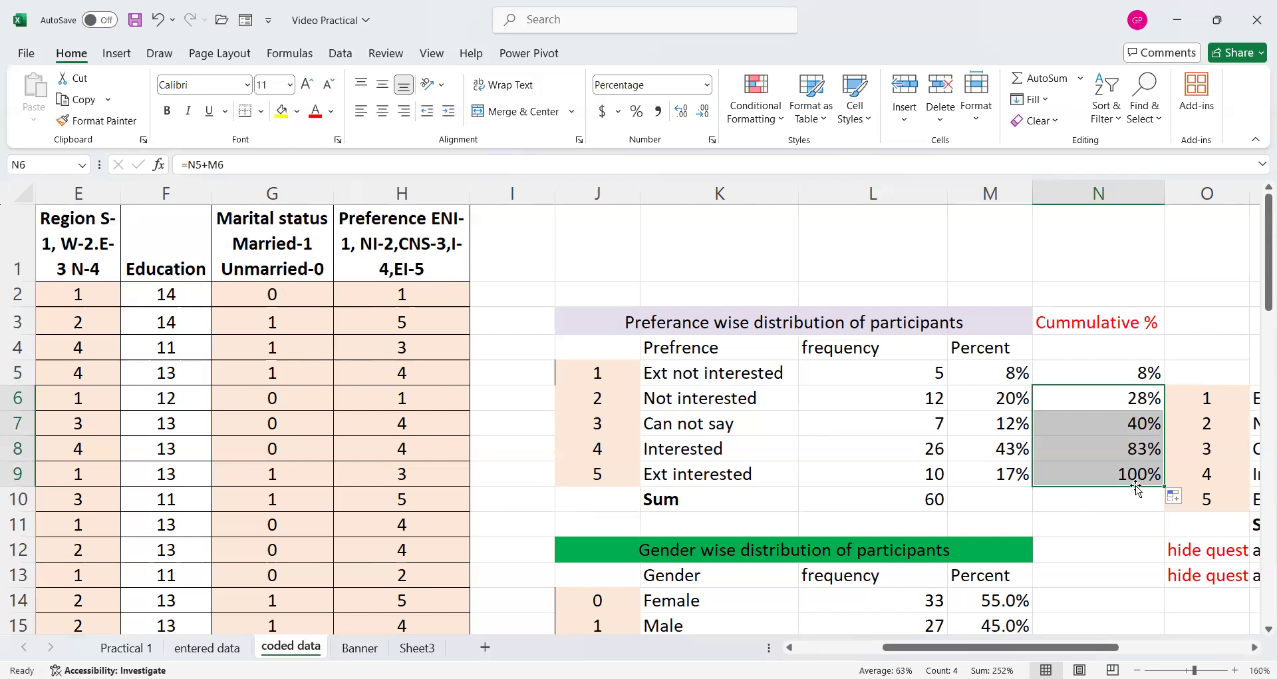
click(1130, 378)
drag(1130, 377, 1134, 449)
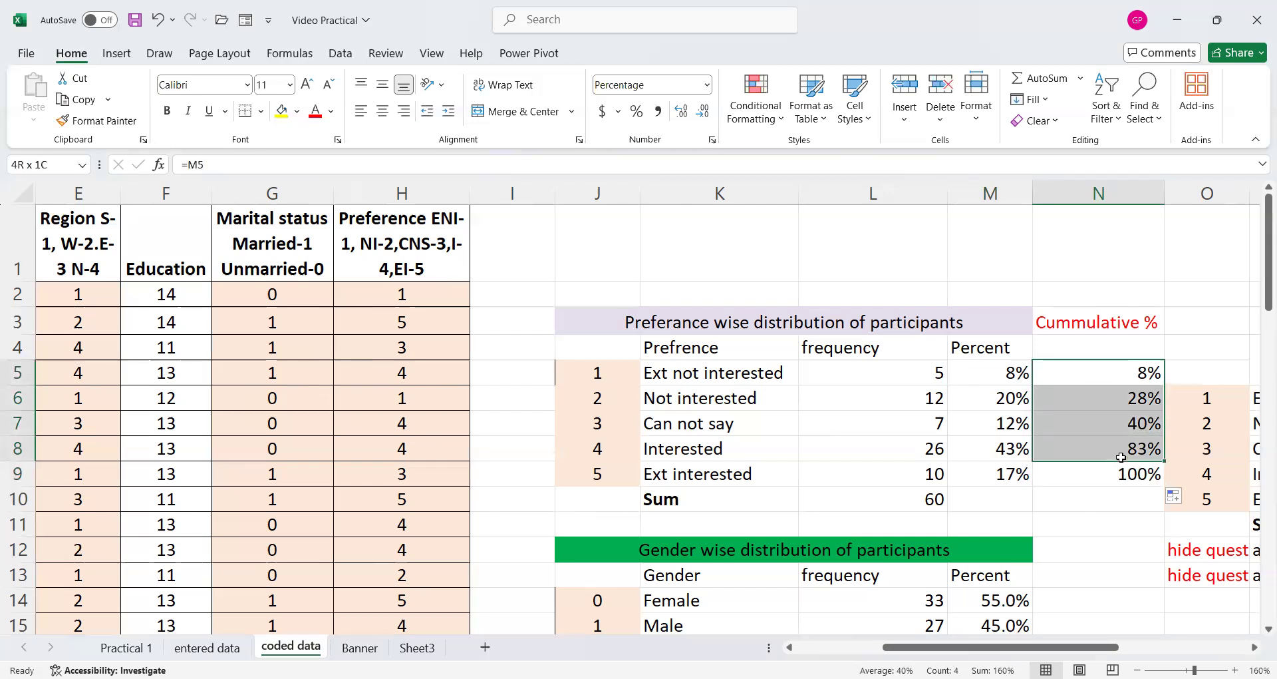
Center the frequency, percent and cumulative values of the preference table in L5:N10.
click(840, 375)
drag(1011, 398, 1091, 495)
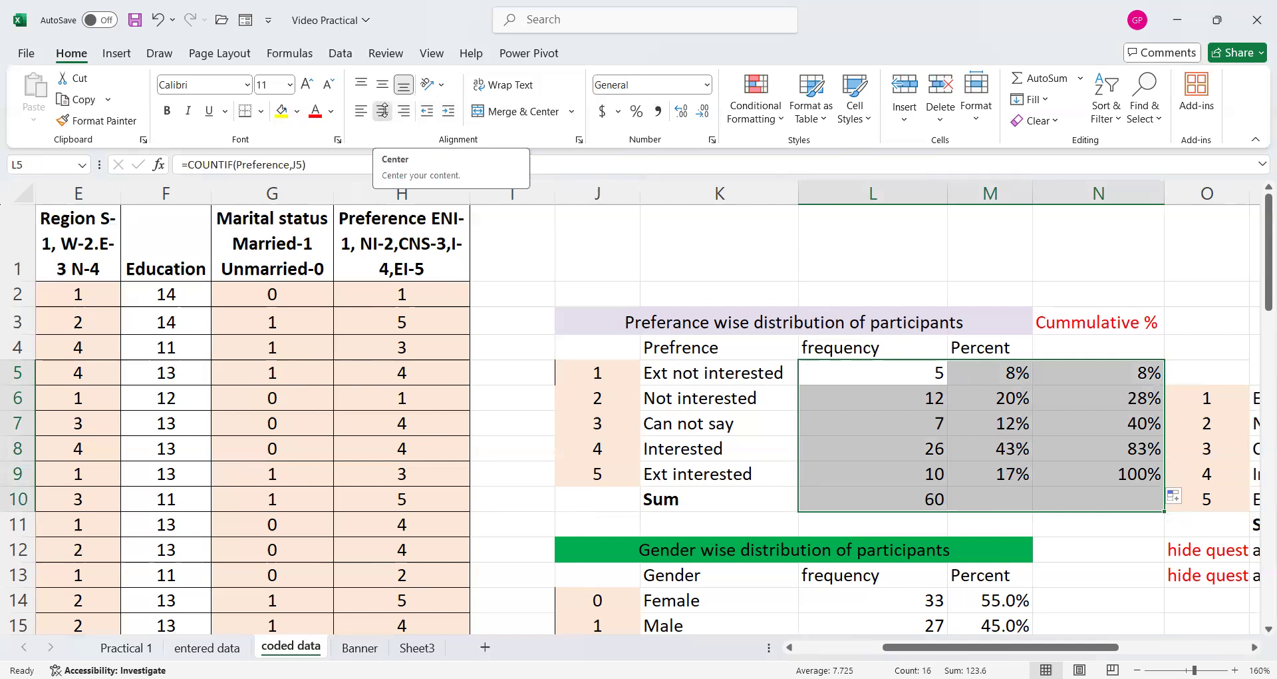
click(383, 111)
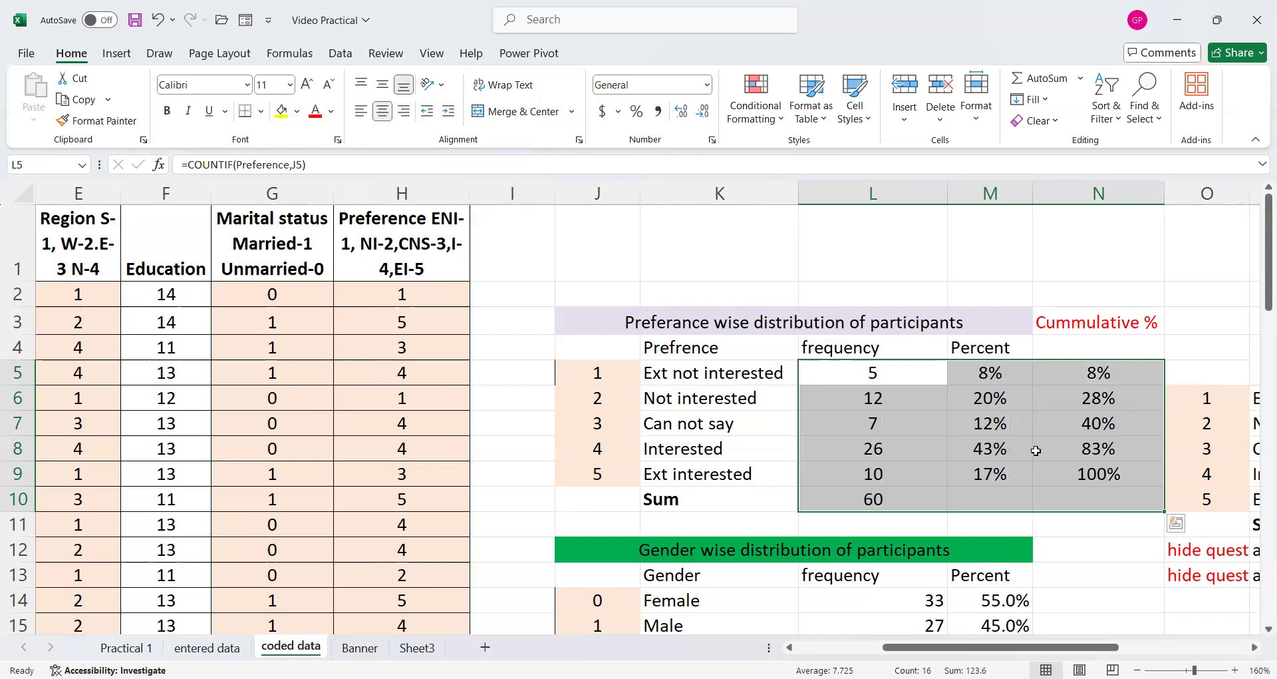
Center the frequency and percent values of the gender table in L14:M16.
scroll(1036, 452, down, 4)
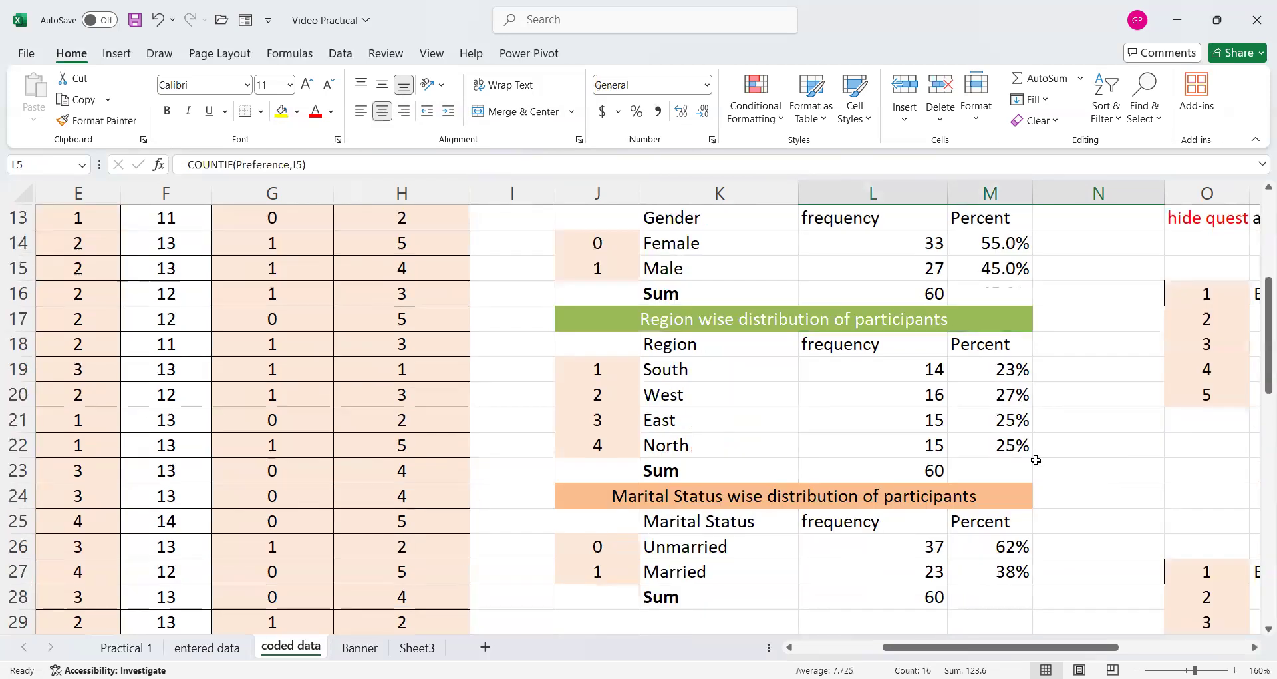
scroll(1035, 459, up, 1)
scroll(1036, 459, up, 1)
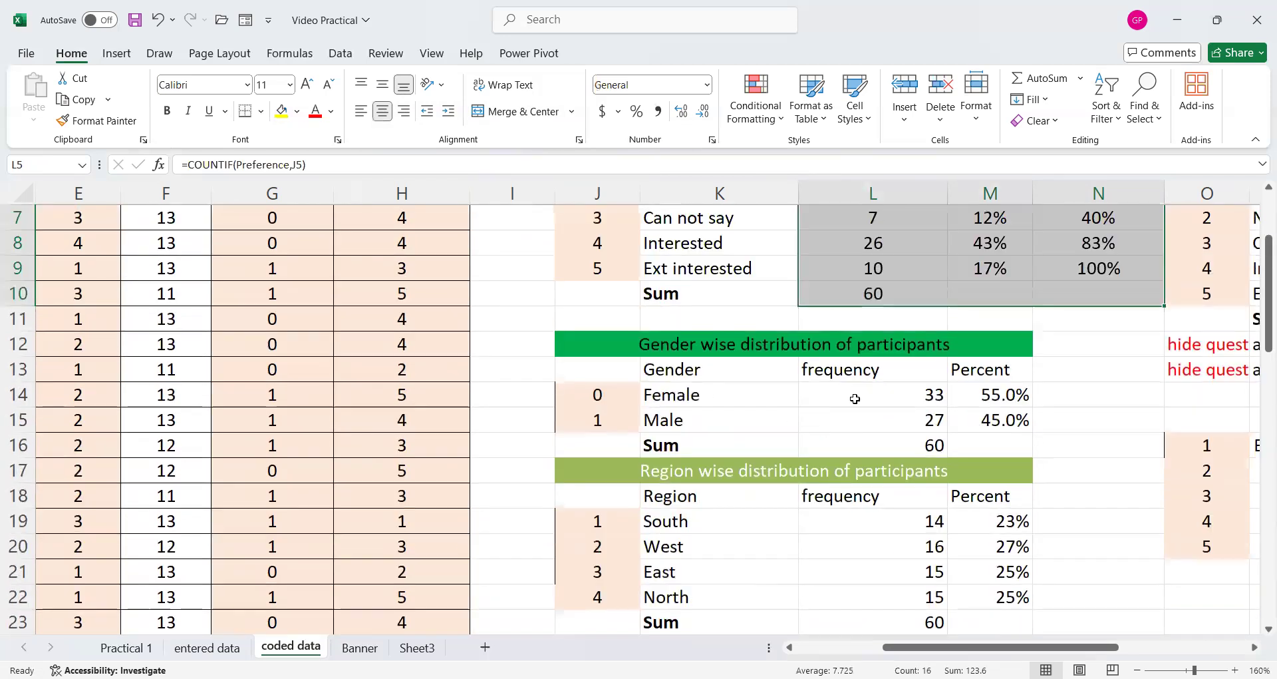
drag(820, 391, 957, 438)
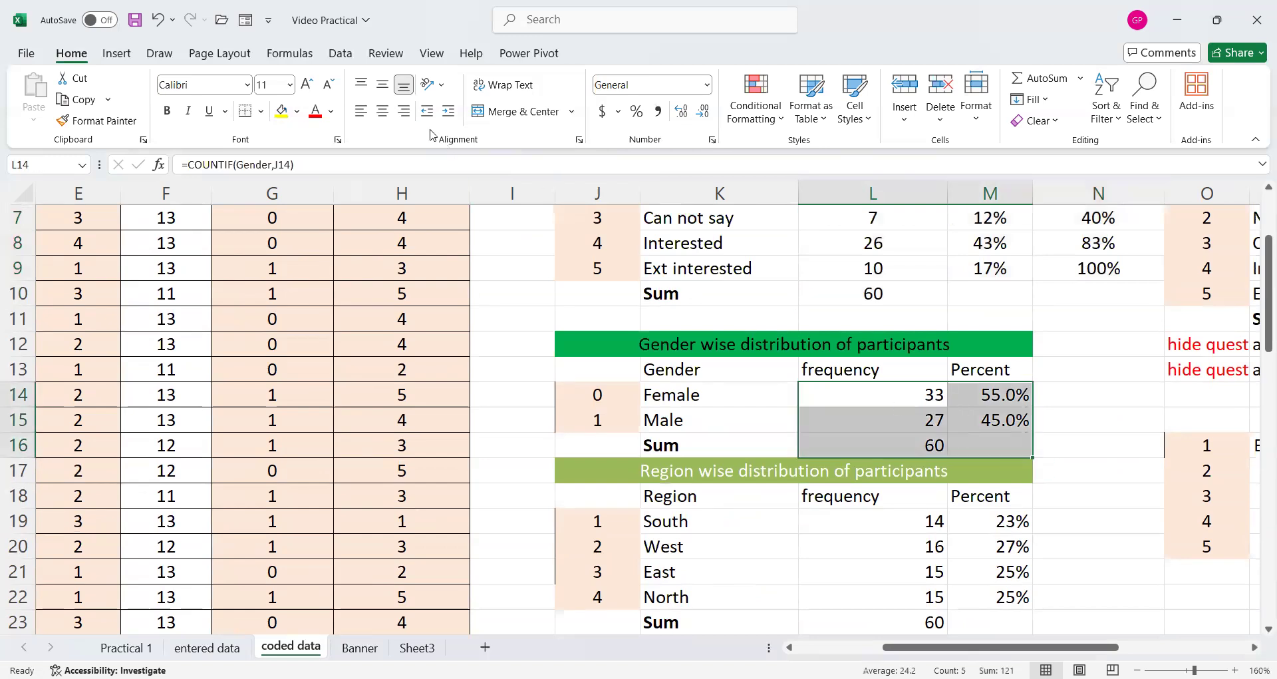
click(382, 111)
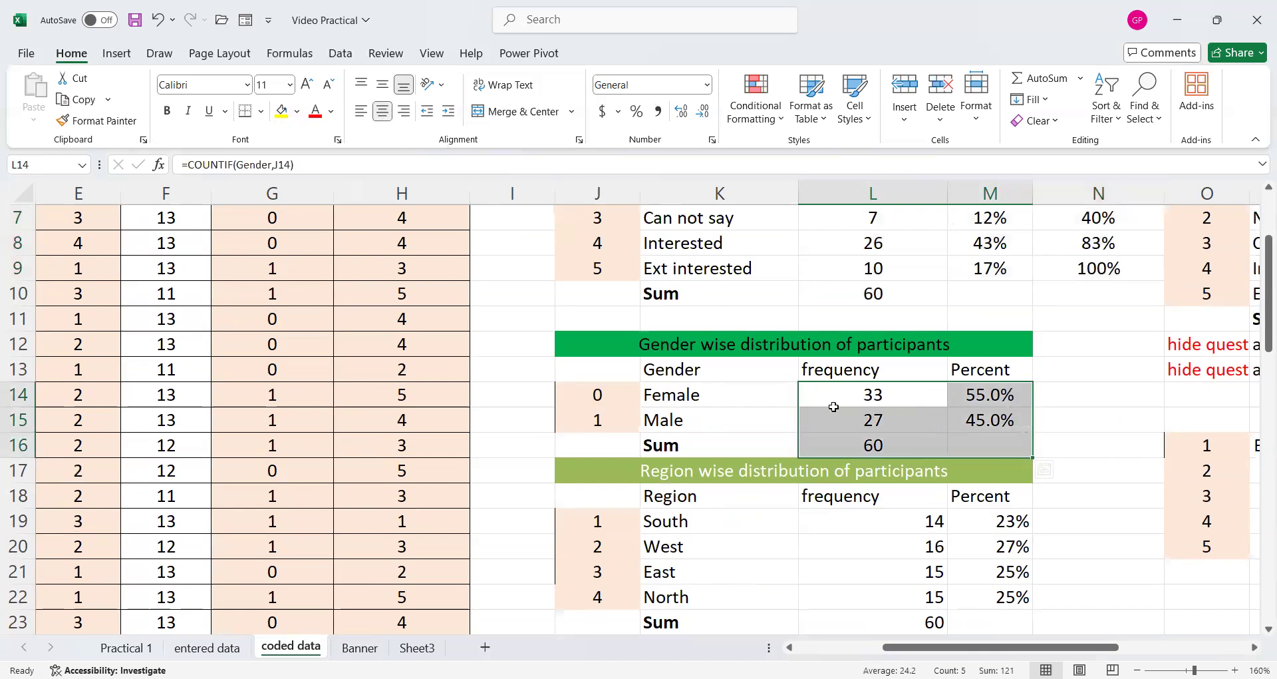
Enter the heading "preference" in K2 above the preference-wise distribution table.
scroll(834, 405, up, 2)
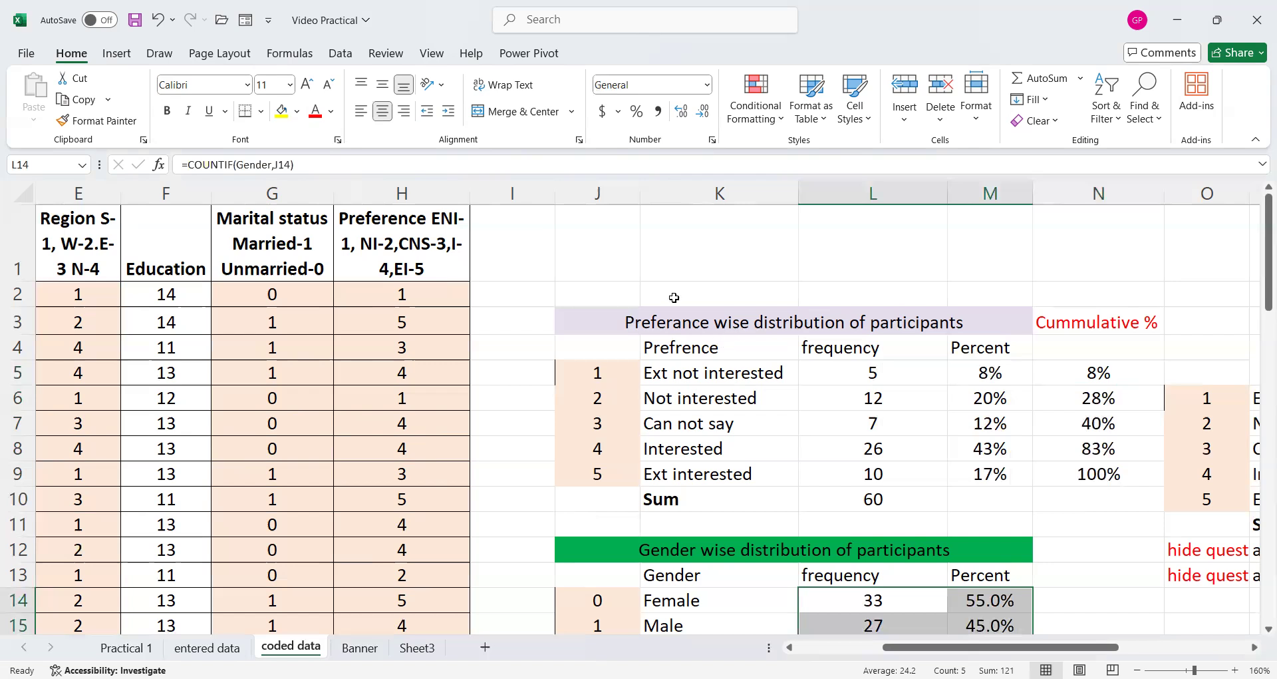
click(719, 290)
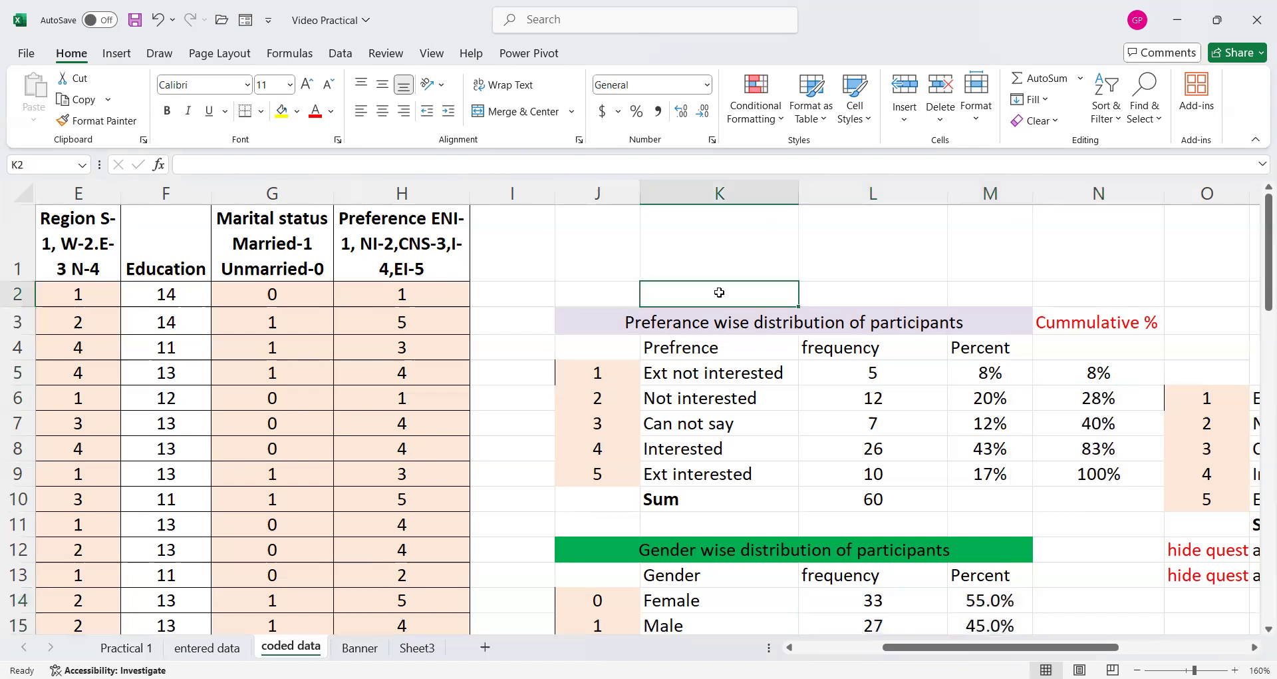
text(prefere)
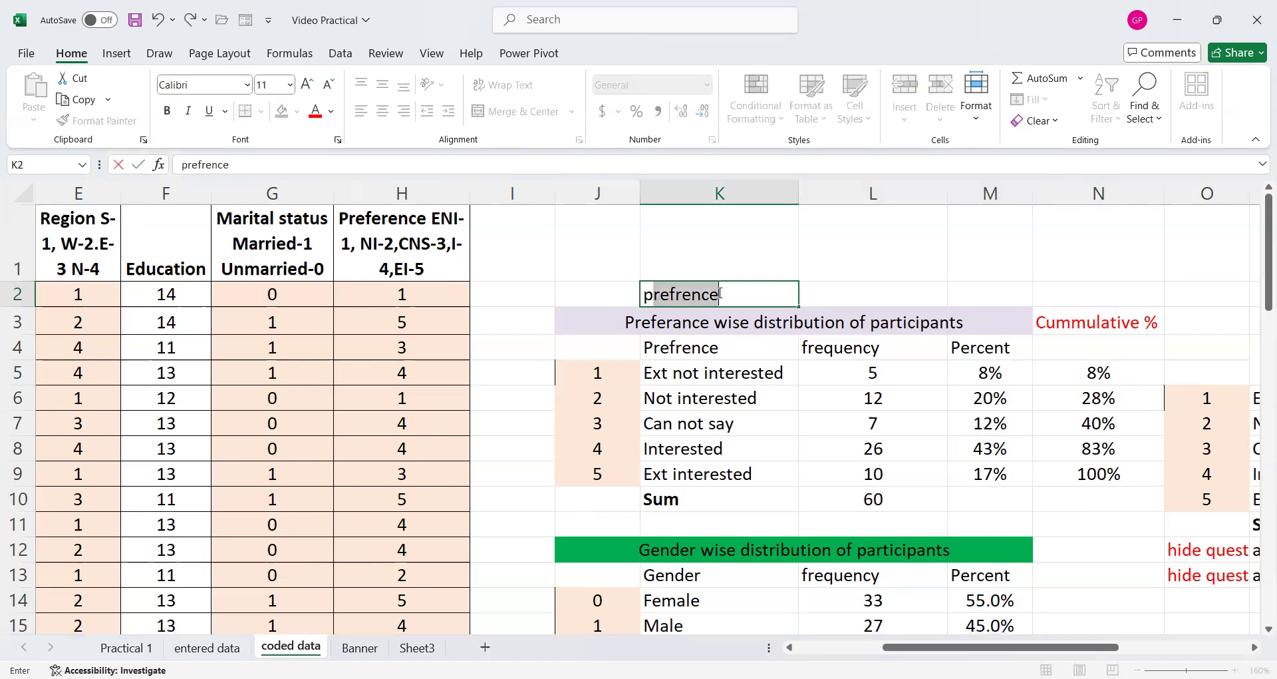
text(nce)
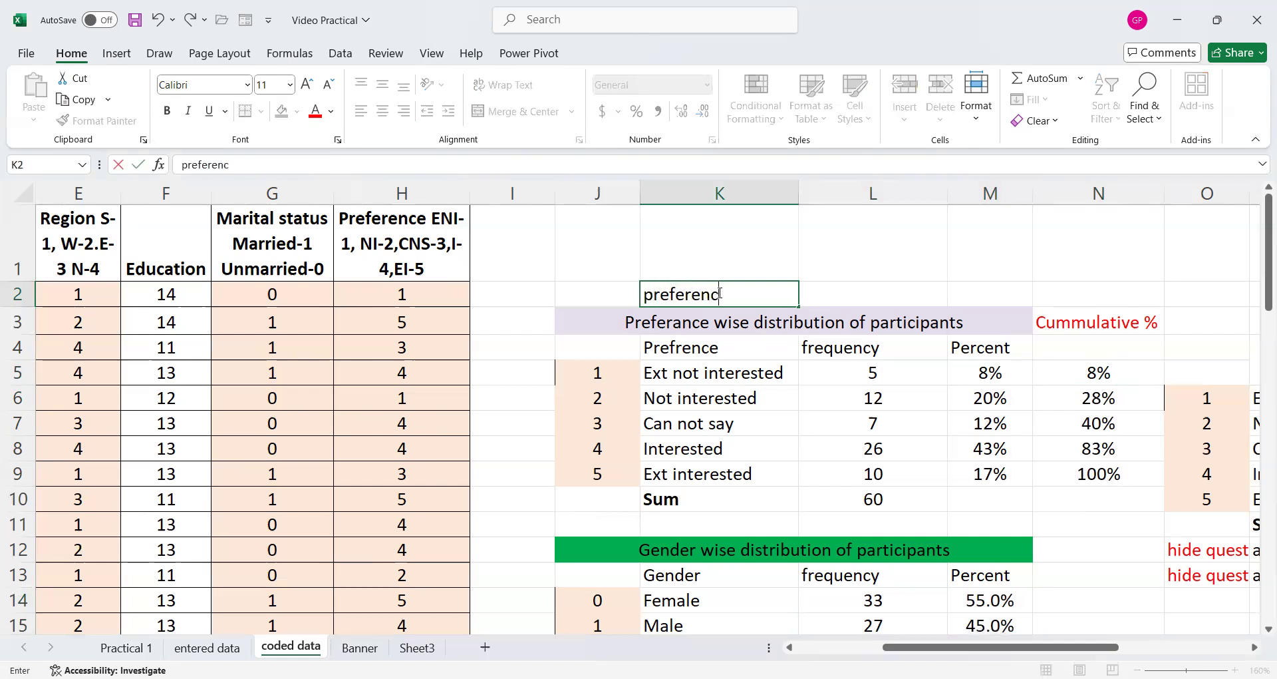
click(853, 293)
Try a red font colour on the "preference" heading in K2 and reset it to Automatic.
click(745, 295)
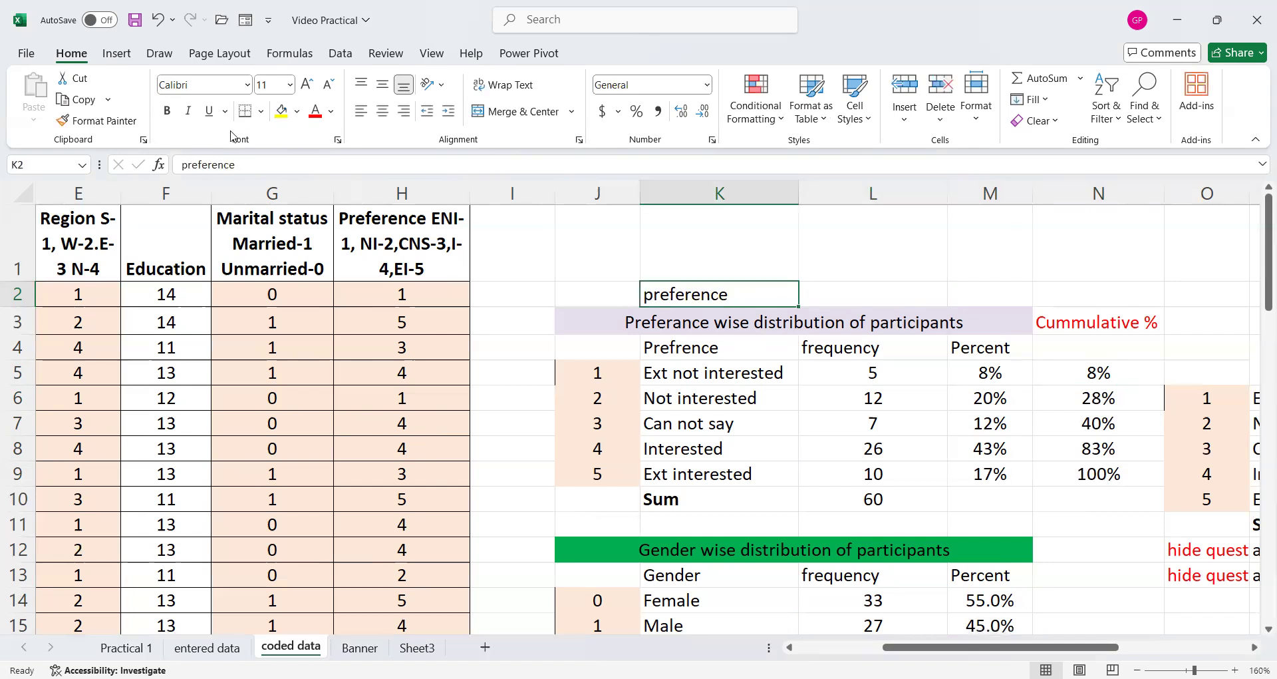
click(316, 114)
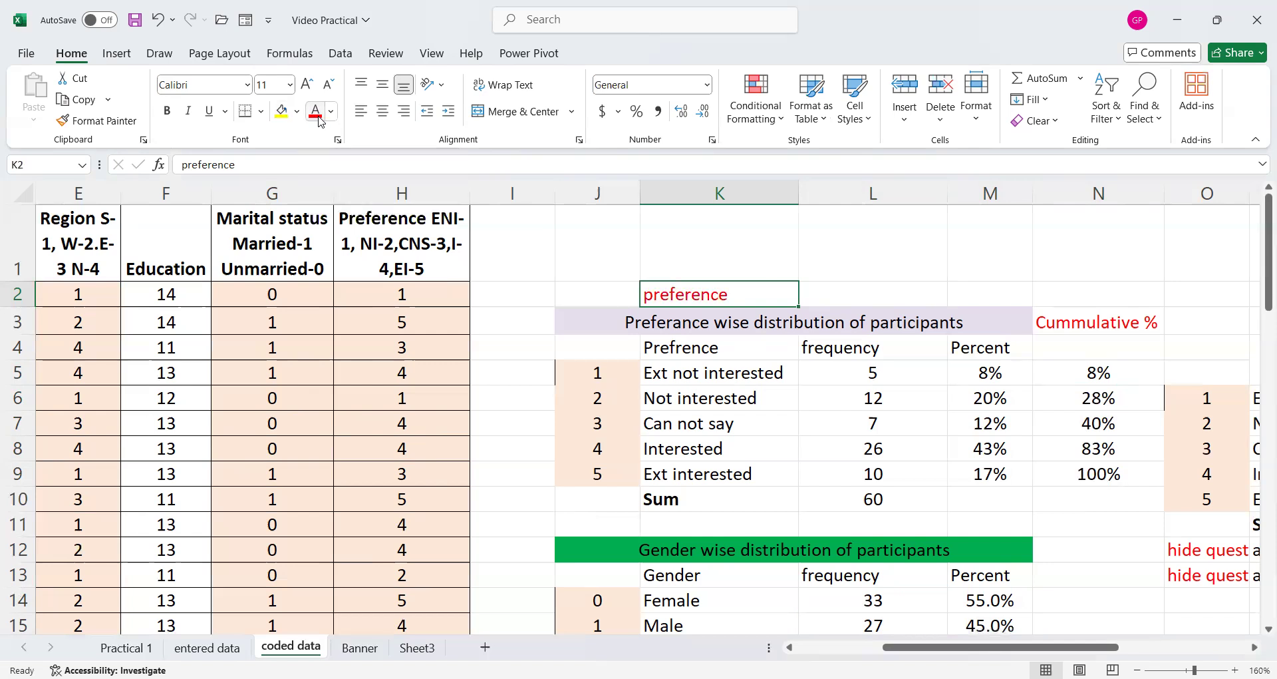
click(330, 112)
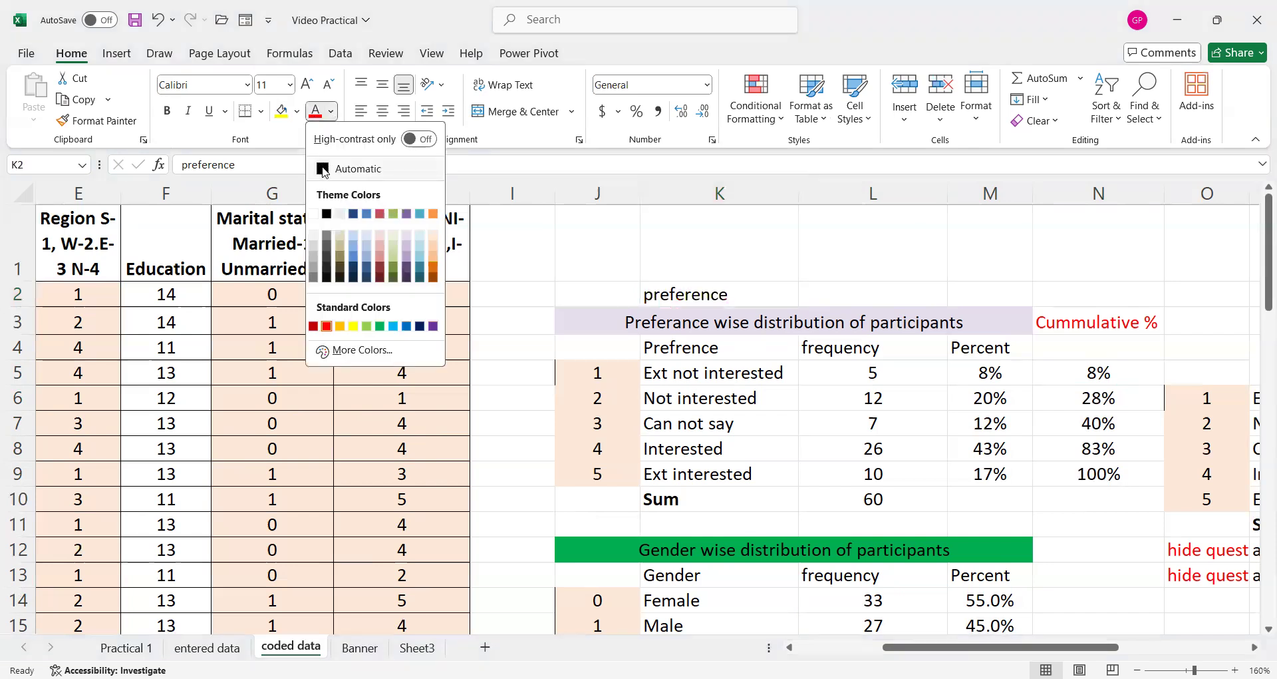
click(324, 169)
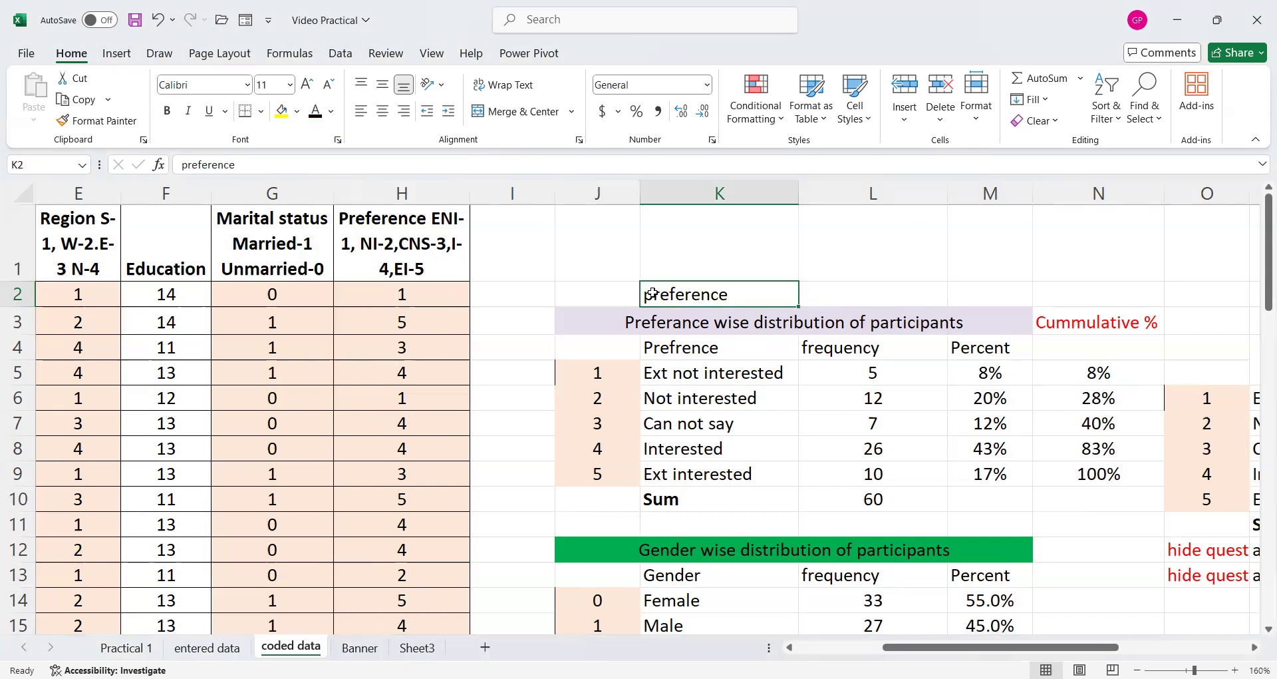
click(297, 114)
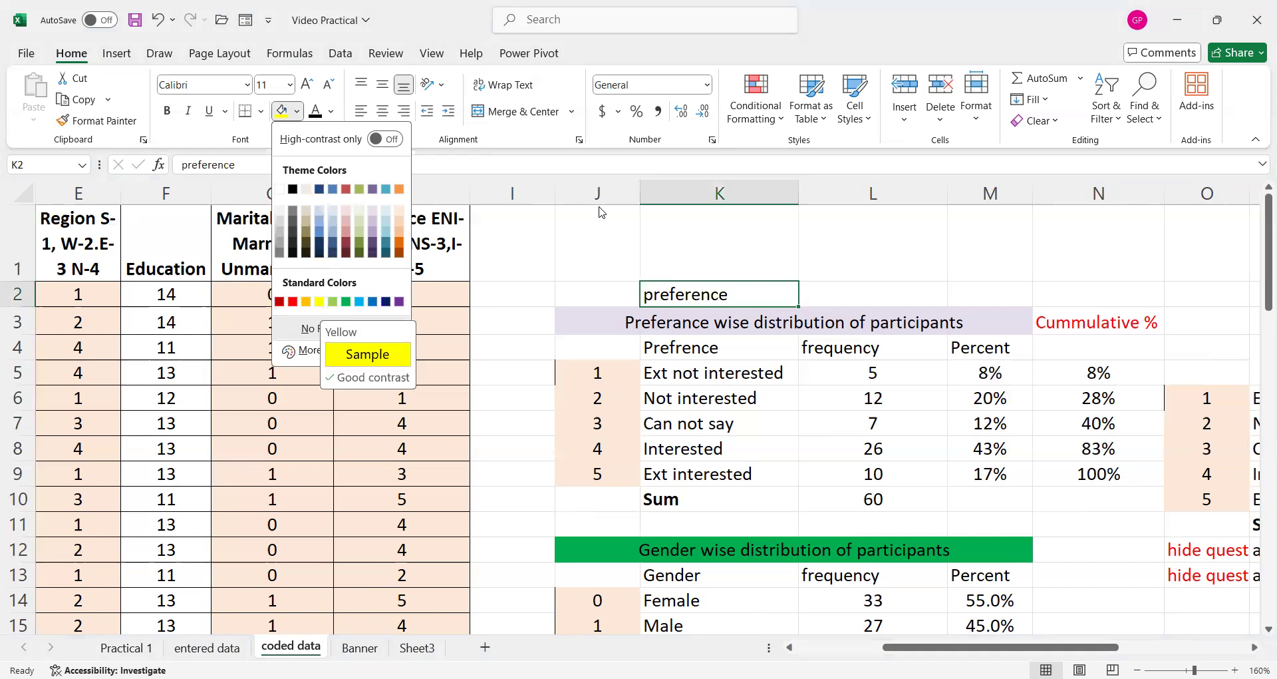
key(Escape)
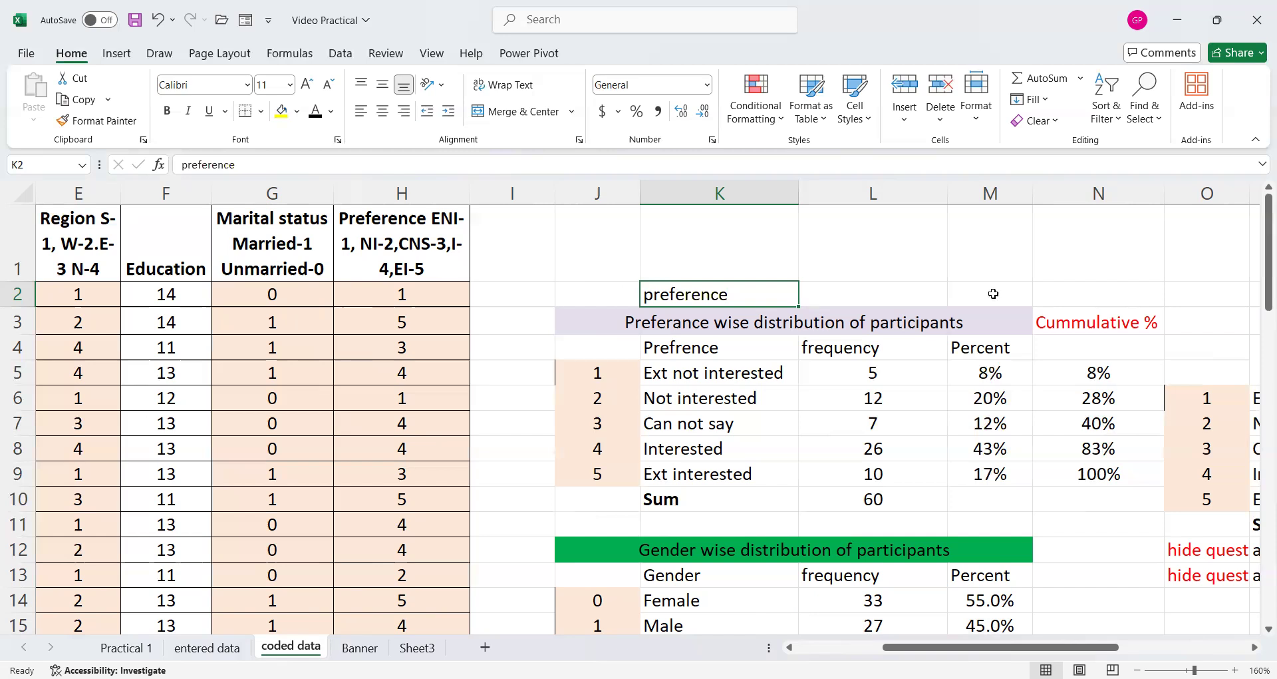
Merge and center J2:M2 with the "preference" heading and fill the merged cell with light green.
click(599, 295)
drag(599, 294, 953, 296)
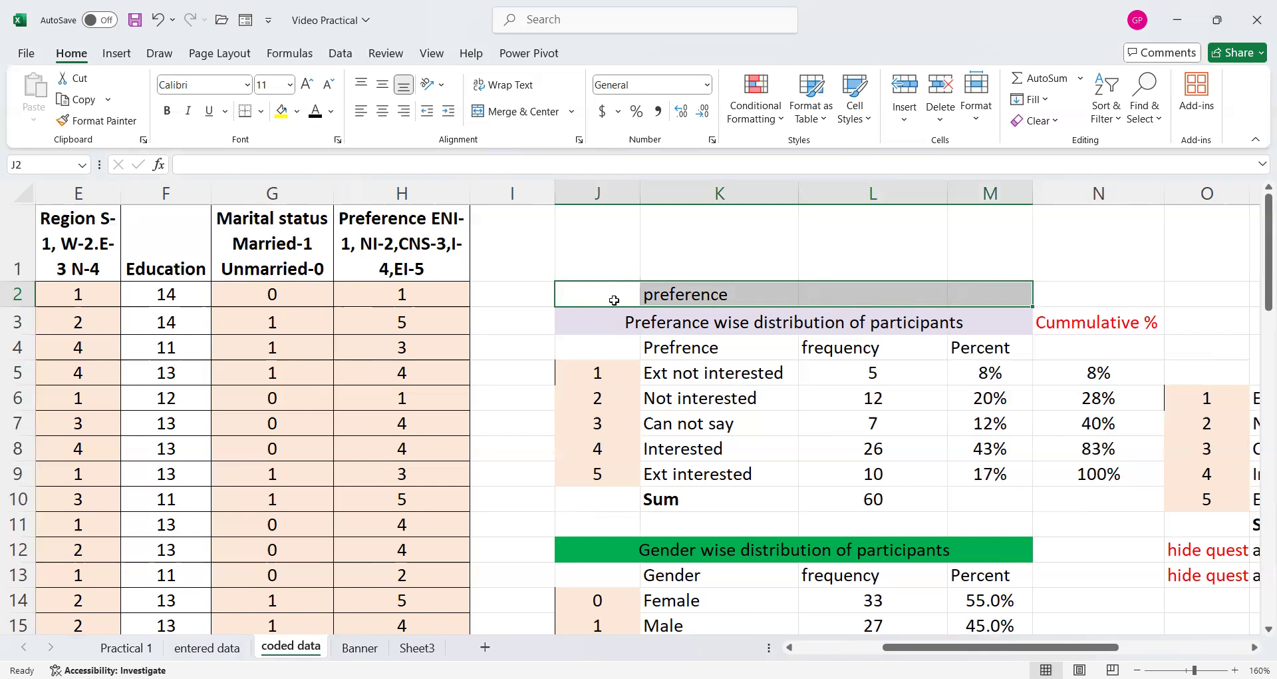
click(506, 112)
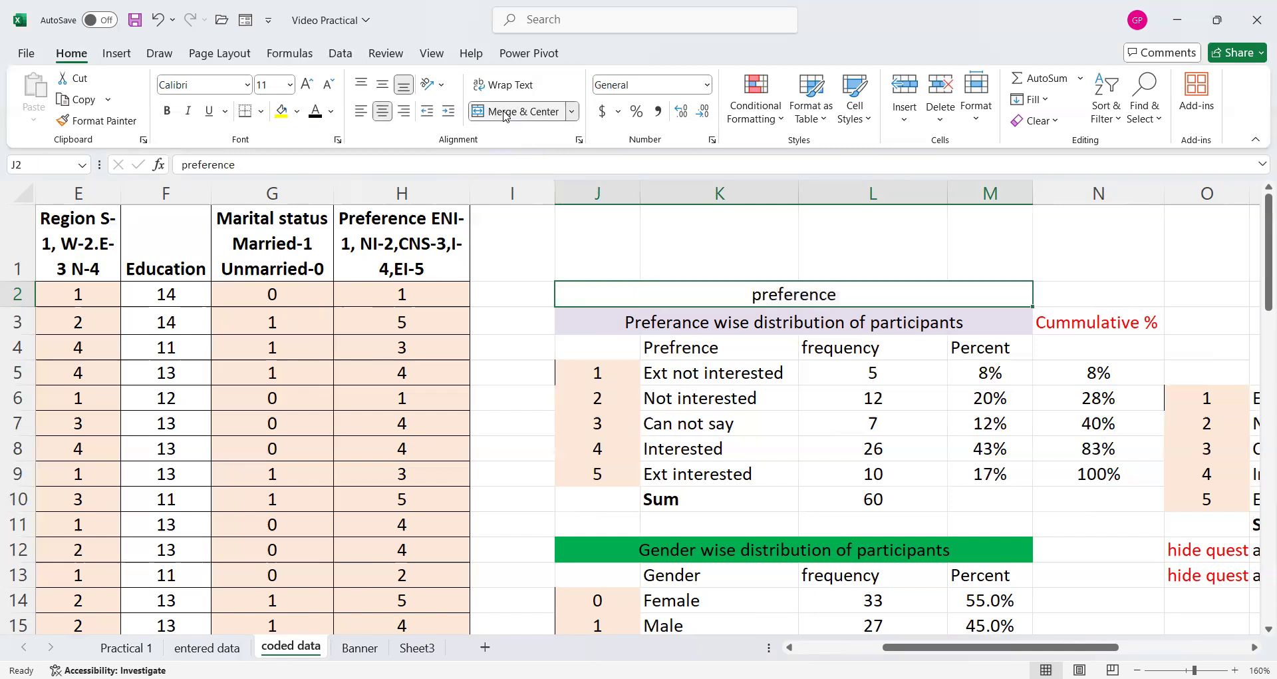
click(298, 113)
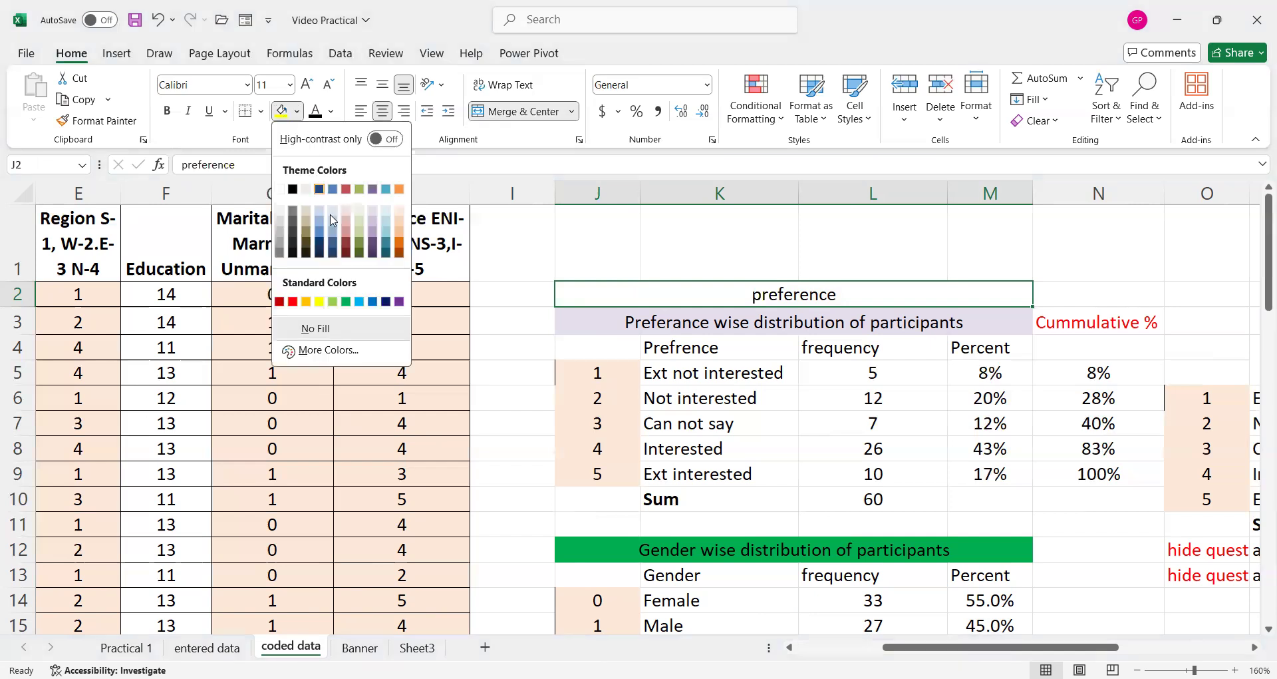
click(329, 301)
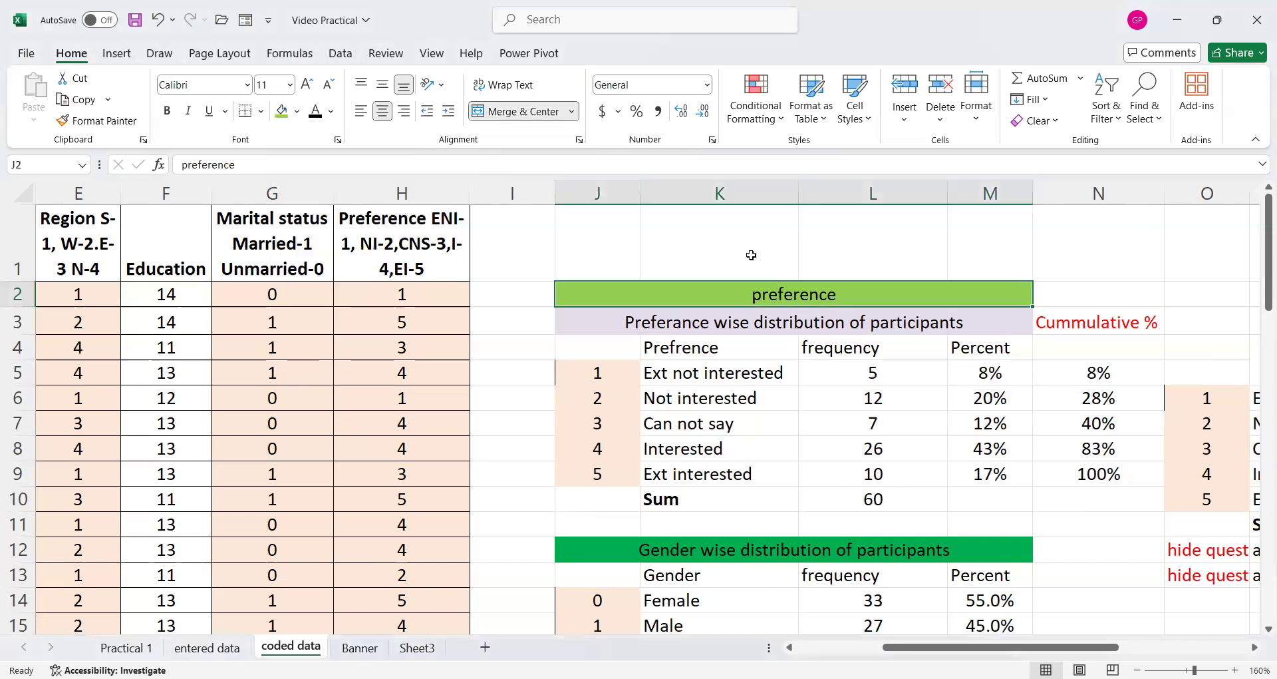
Copy the five preference labels from K5:K9 into P6:P10 of the bivariate preference-by-region table.
scroll(755, 256, down, 6)
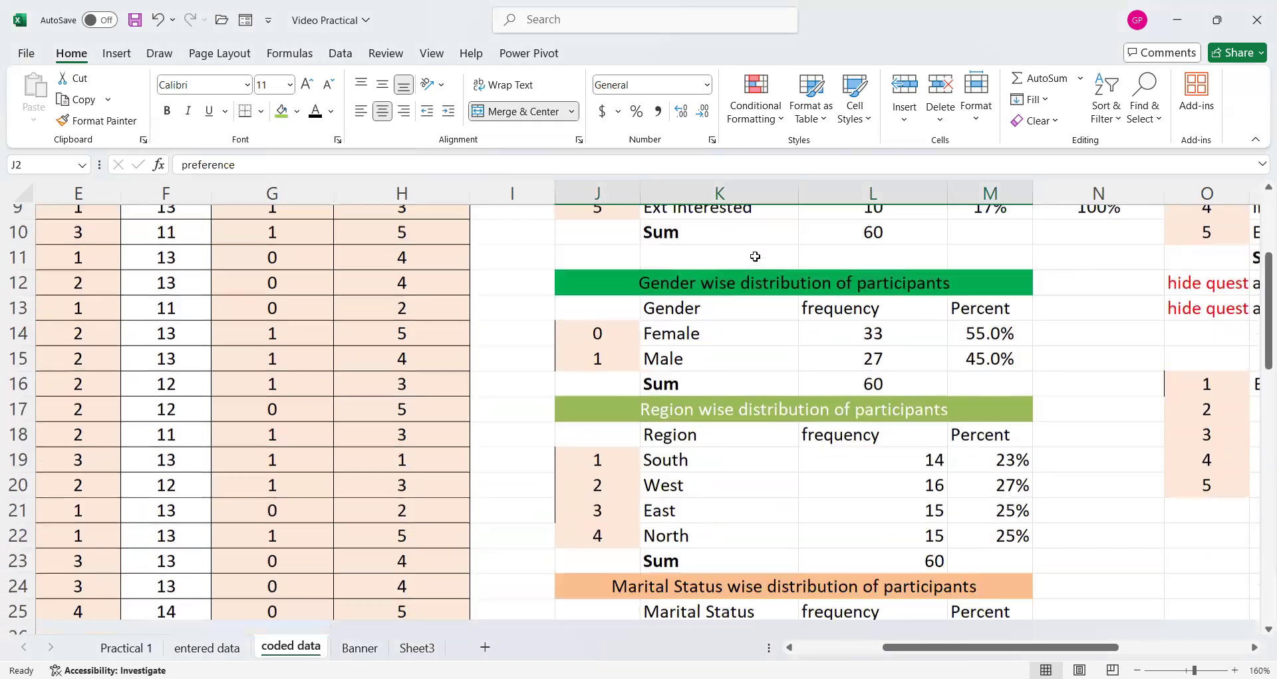
scroll(753, 257, up, 6)
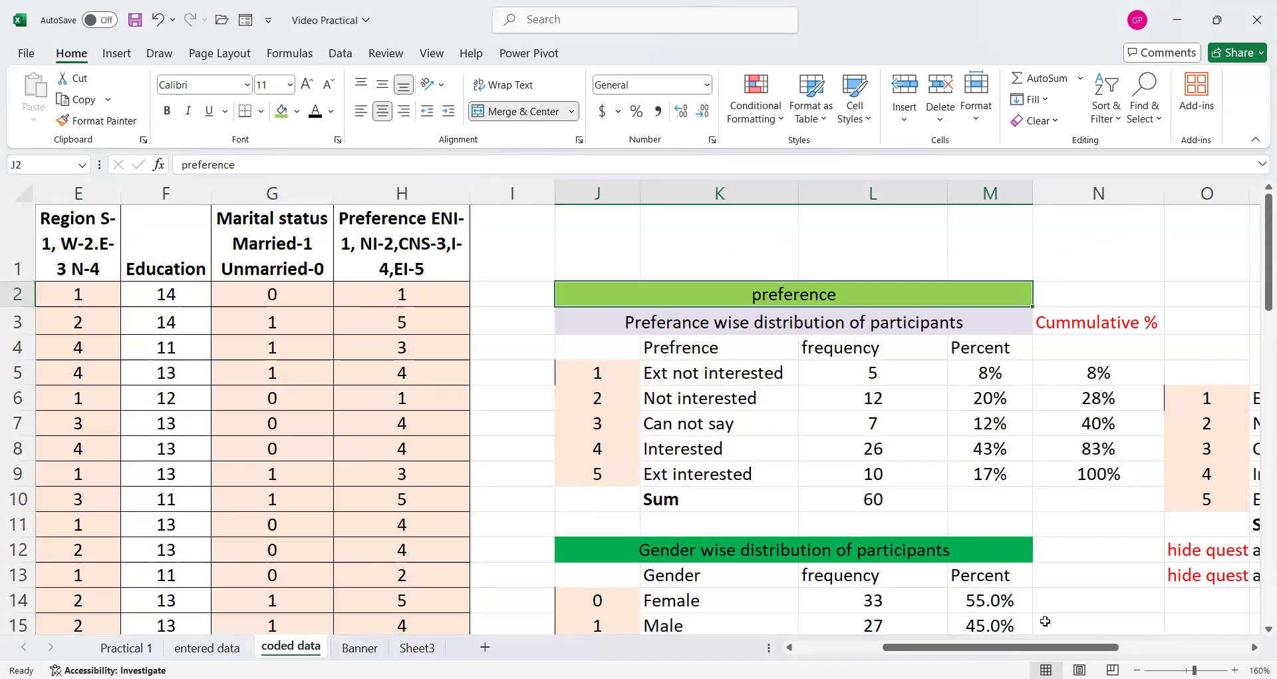
drag(1027, 650, 1173, 653)
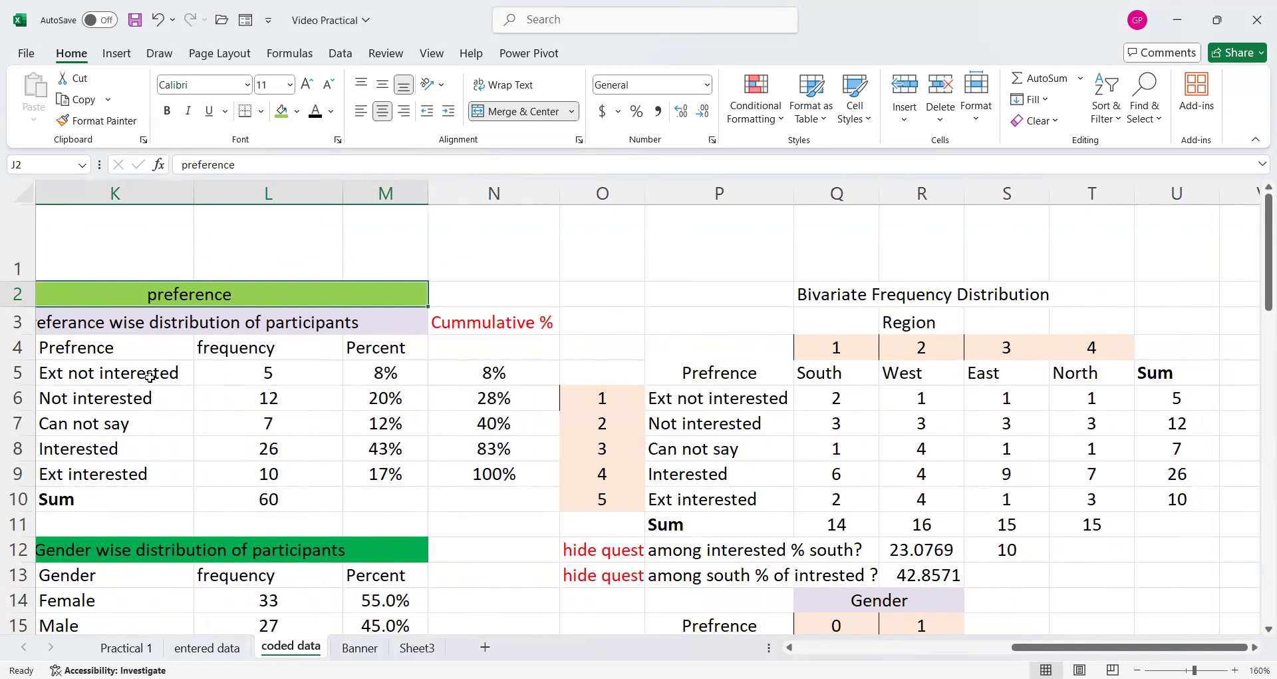
drag(97, 345, 90, 474)
key(ctrl+c)
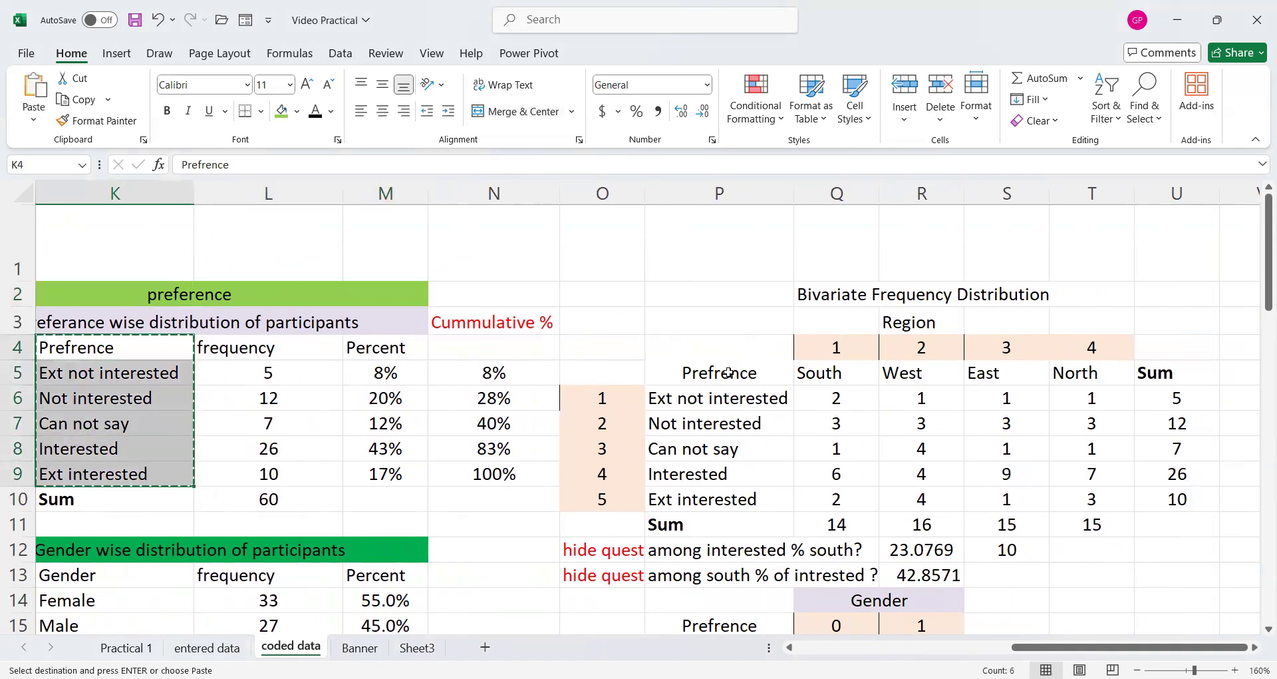
click(728, 372)
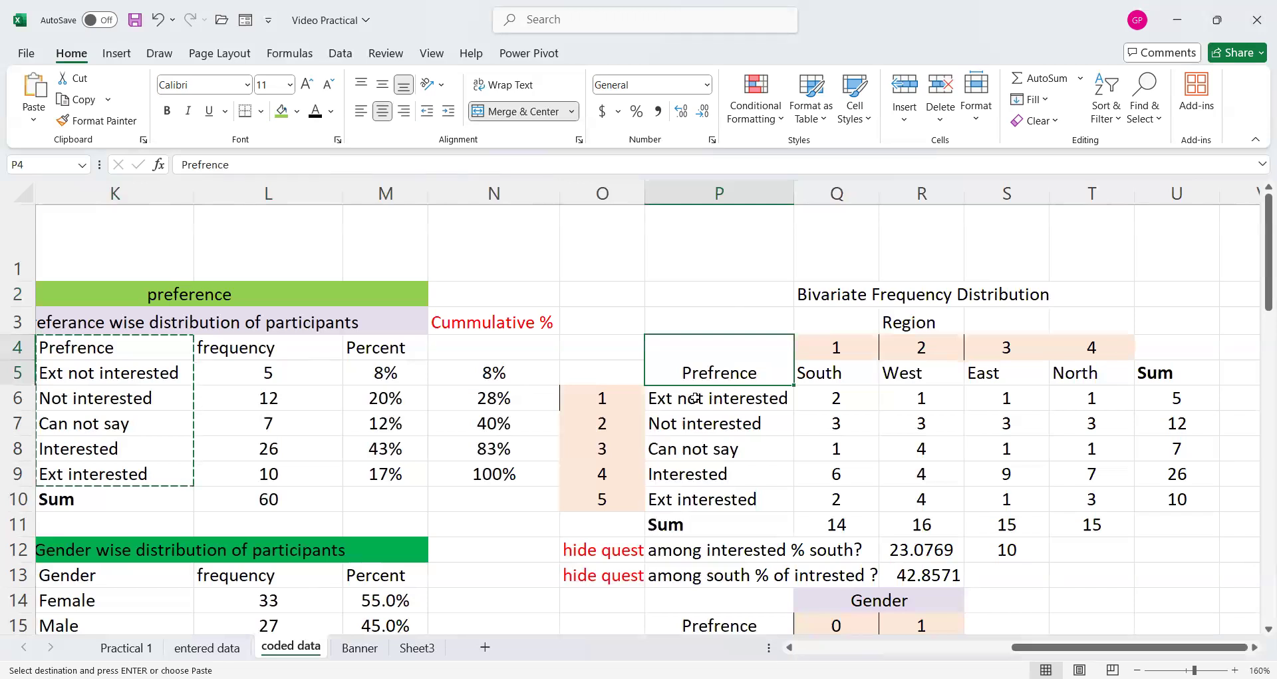
drag(100, 371, 105, 464)
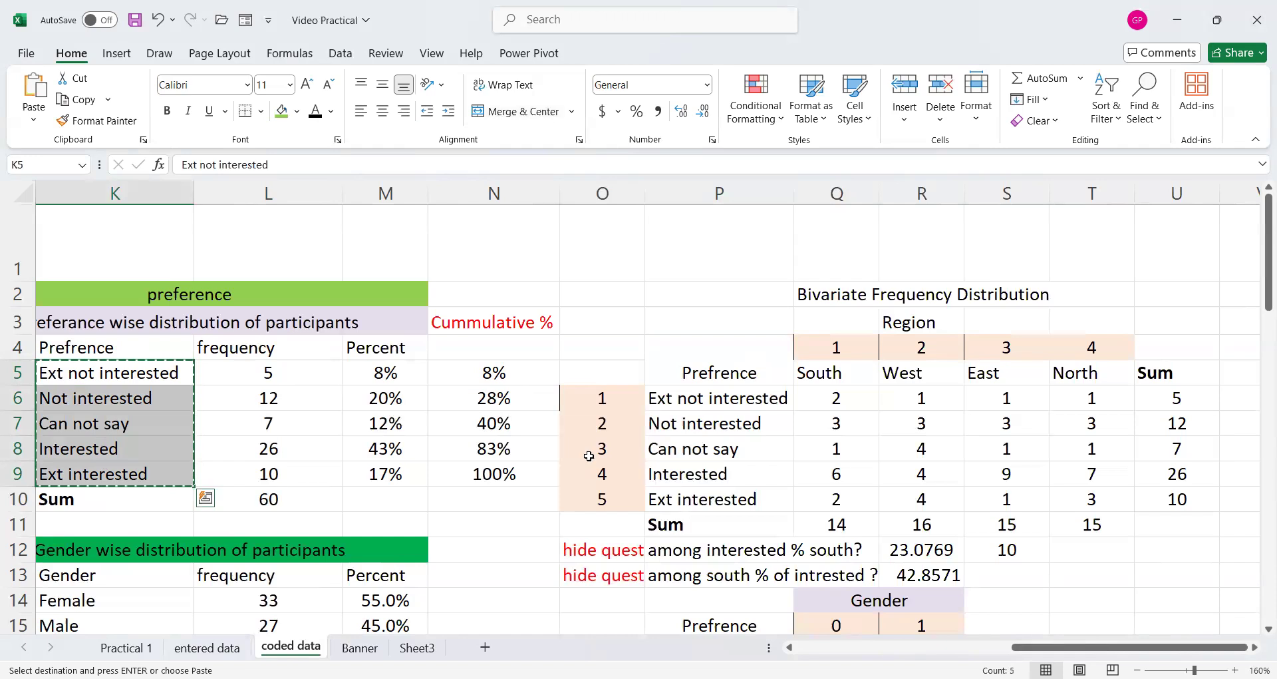
drag(679, 399, 679, 496)
key(ctrl+v)
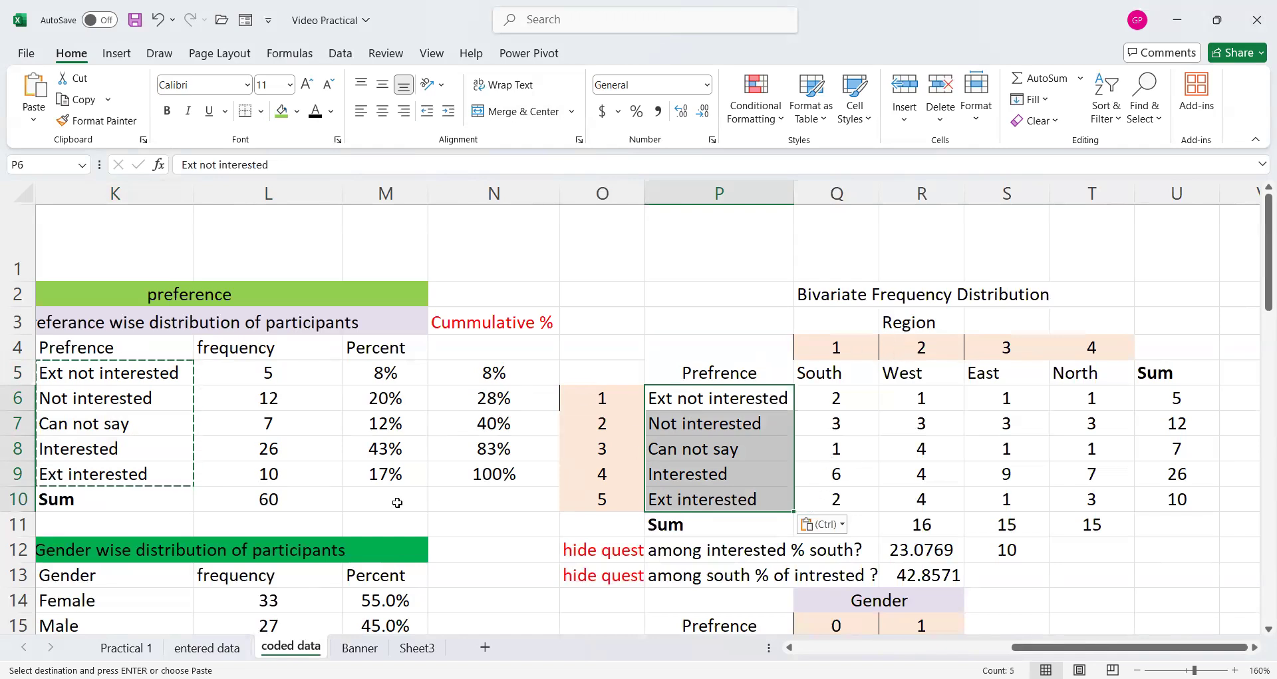
scroll(237, 426, down, 6)
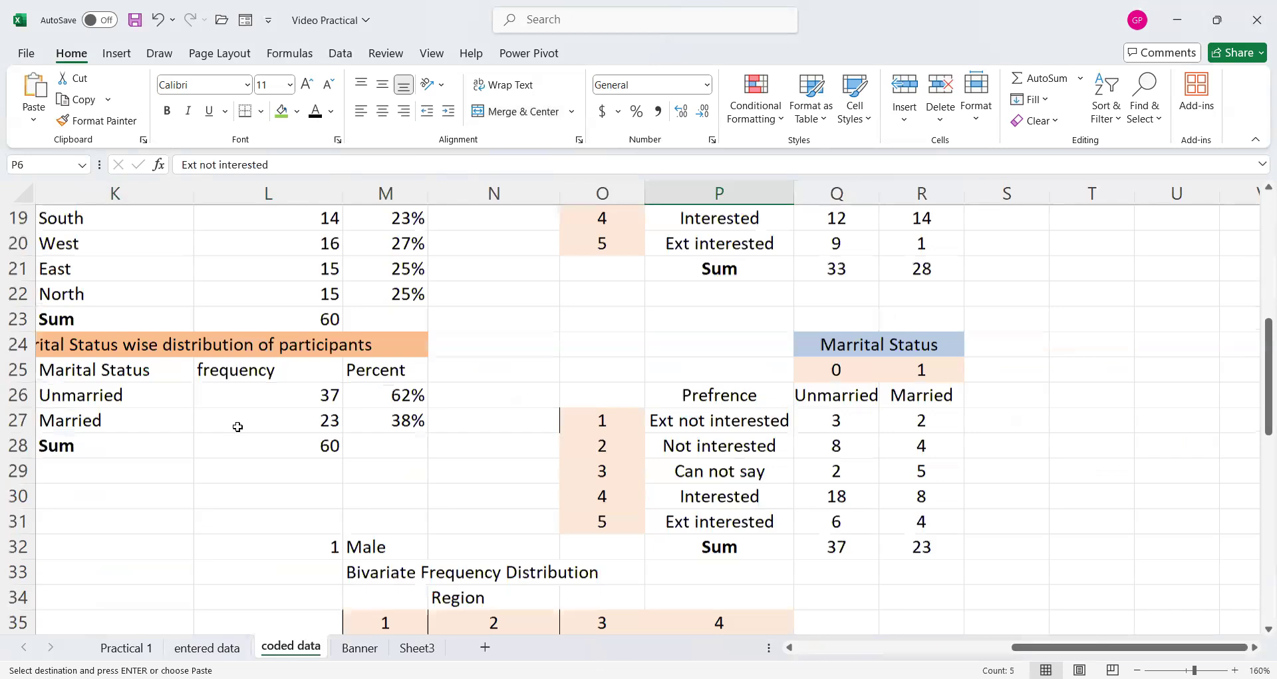
Copy the region codes and labels from J19:K22 and paste them transposed into Q4:T5 as the bivariate table's column headings.
scroll(167, 405, up, 2)
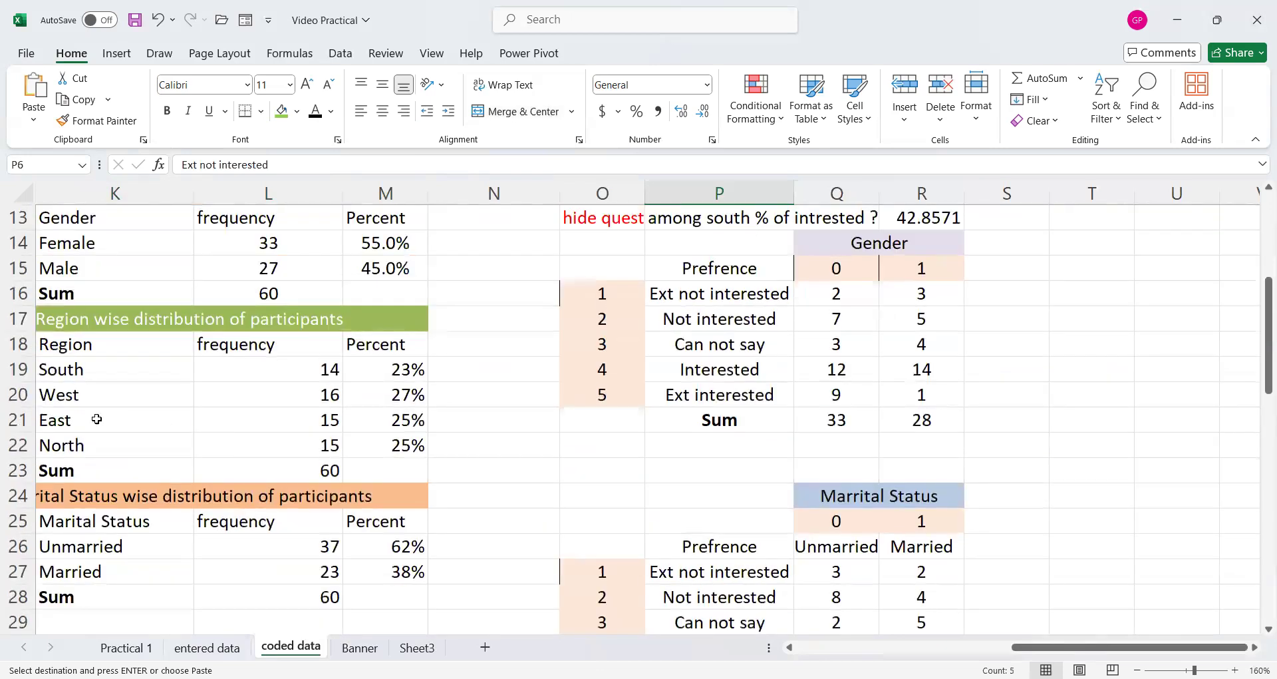
drag(1124, 647, 1040, 652)
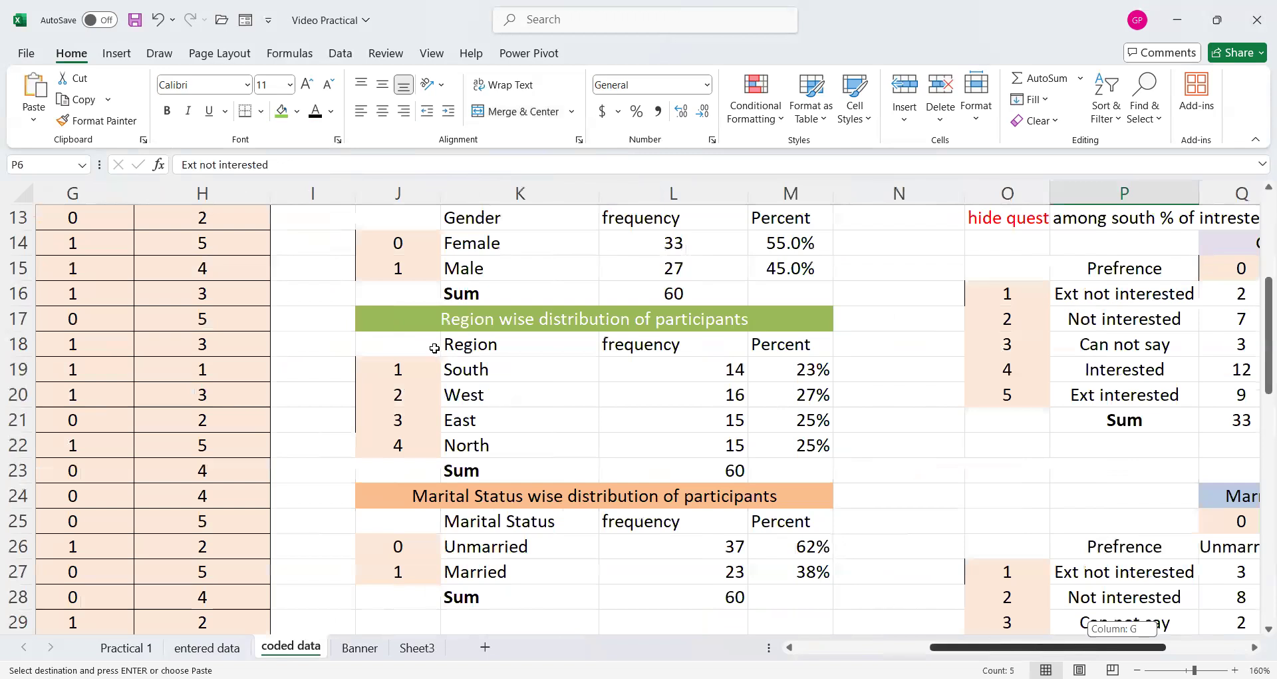
drag(429, 344, 541, 360)
key(ctrl+v)
drag(422, 367, 527, 447)
key(ctrl+v)
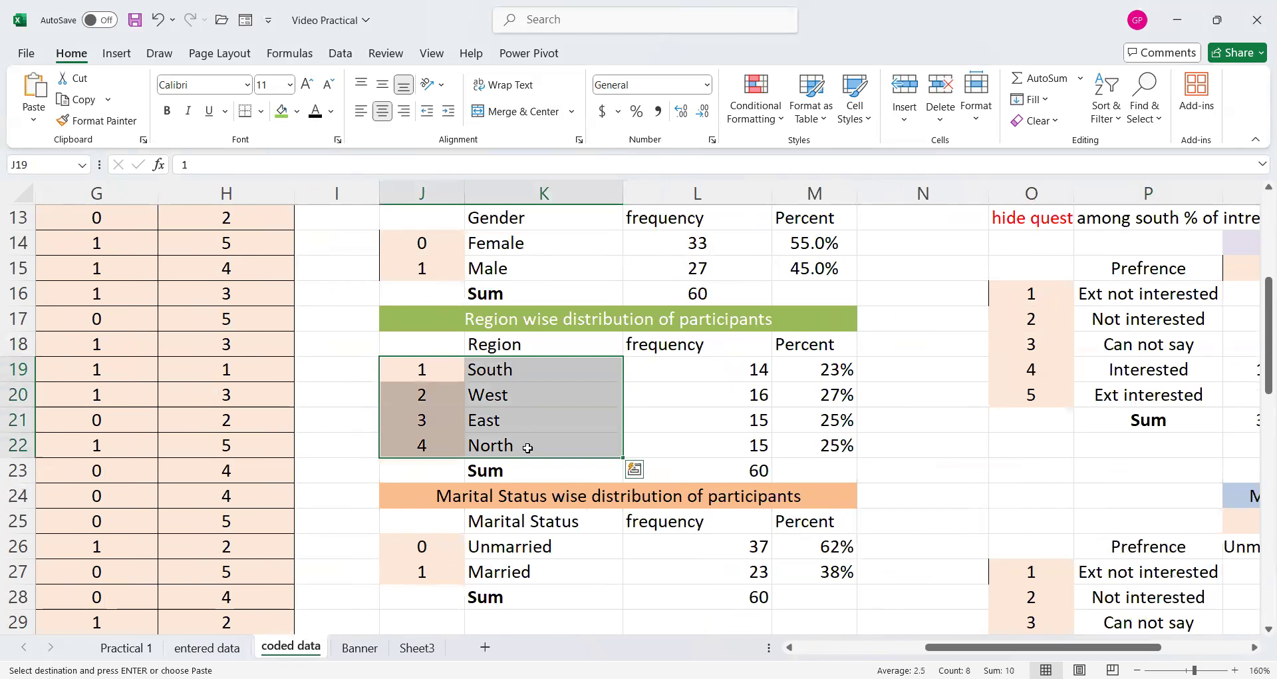
key(ctrl+c)
drag(1119, 646, 1205, 646)
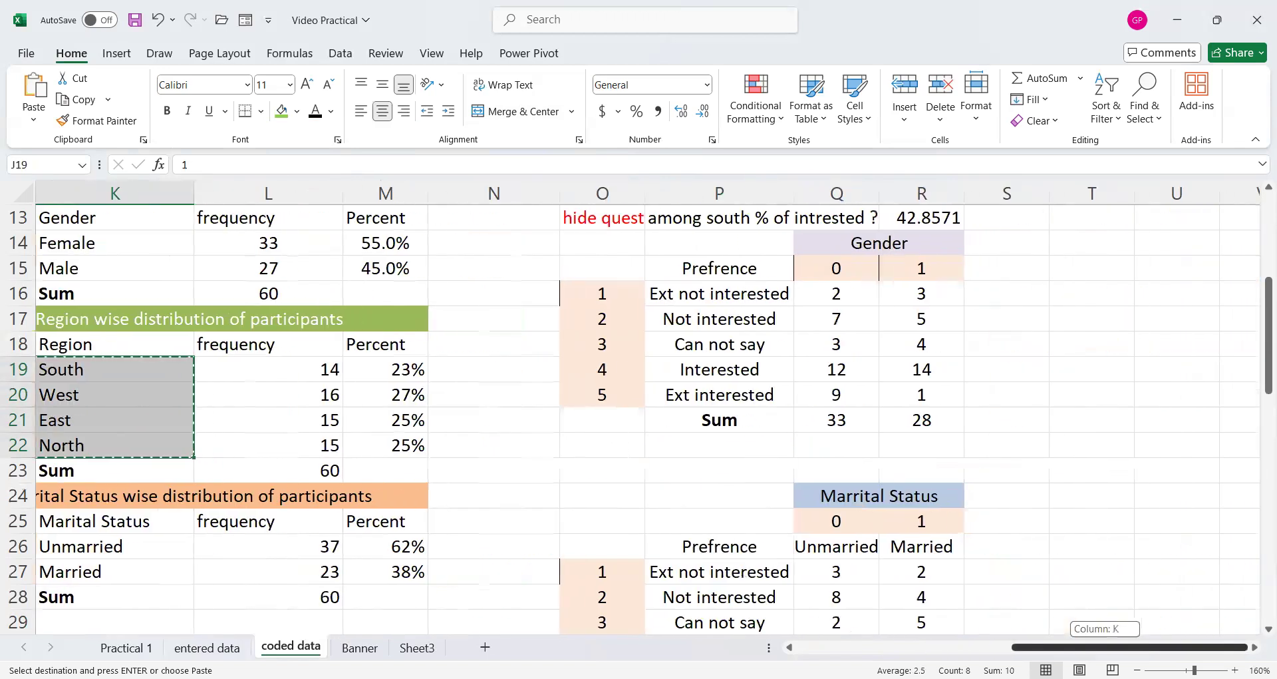
scroll(952, 412, up, 4)
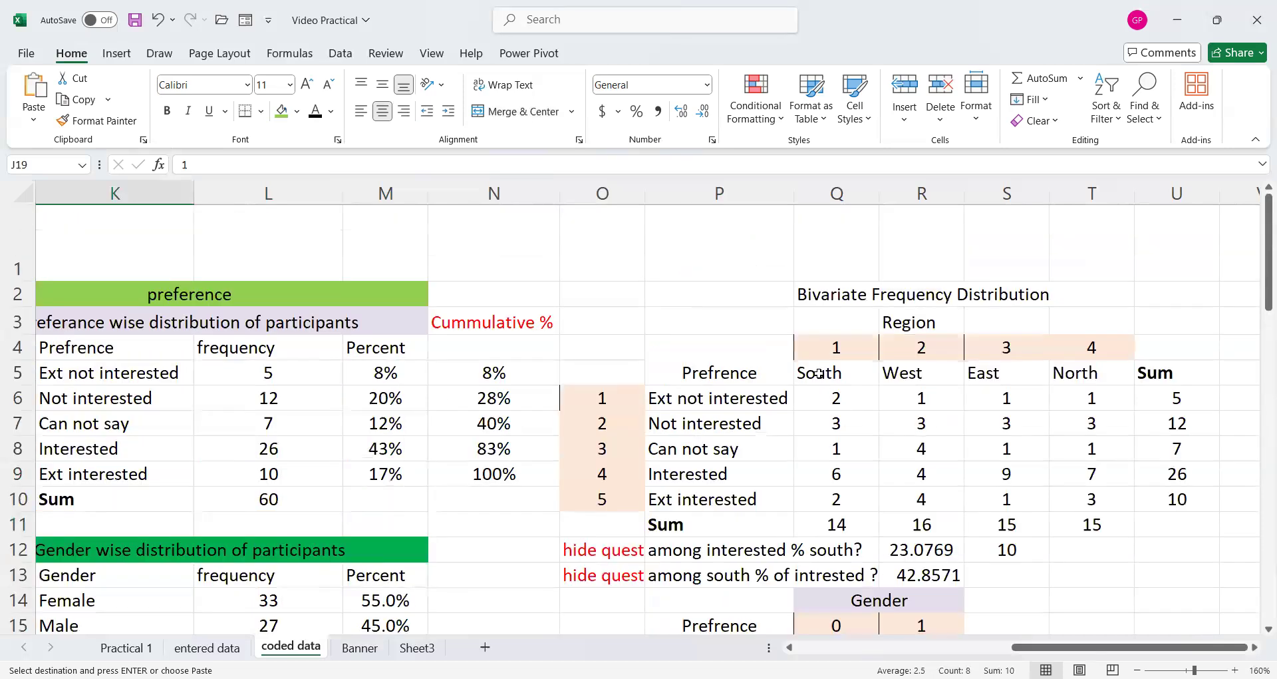
click(808, 350)
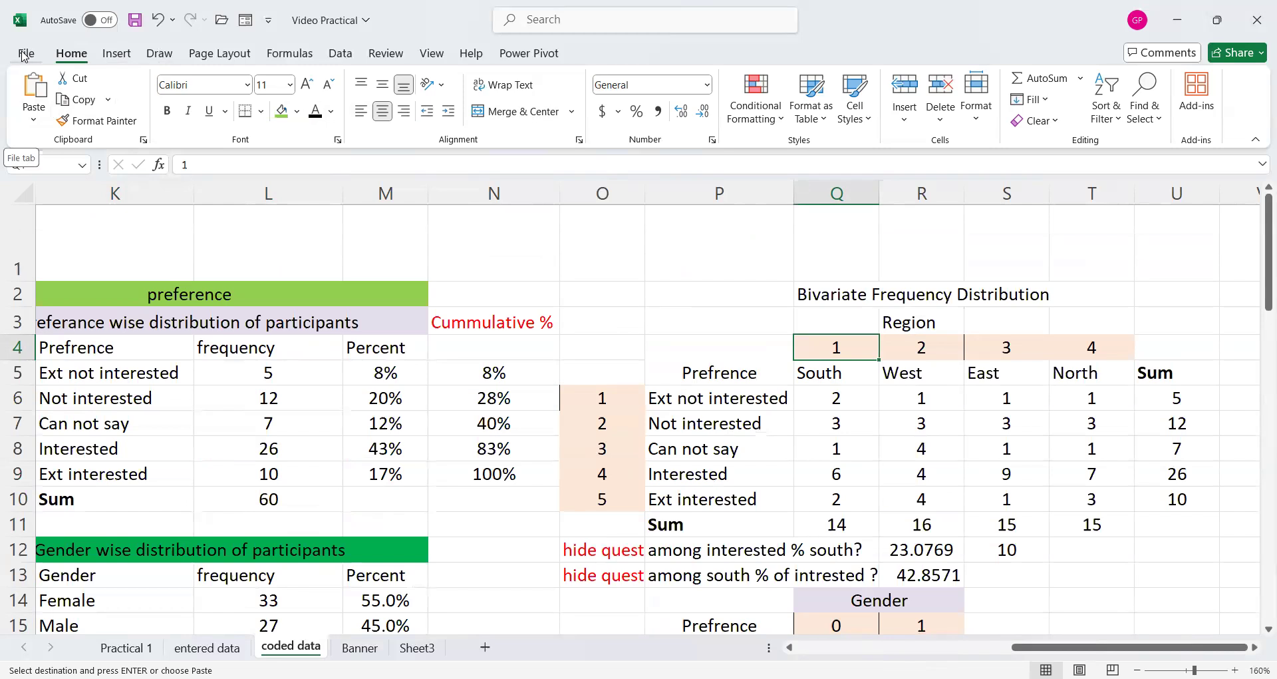
click(33, 123)
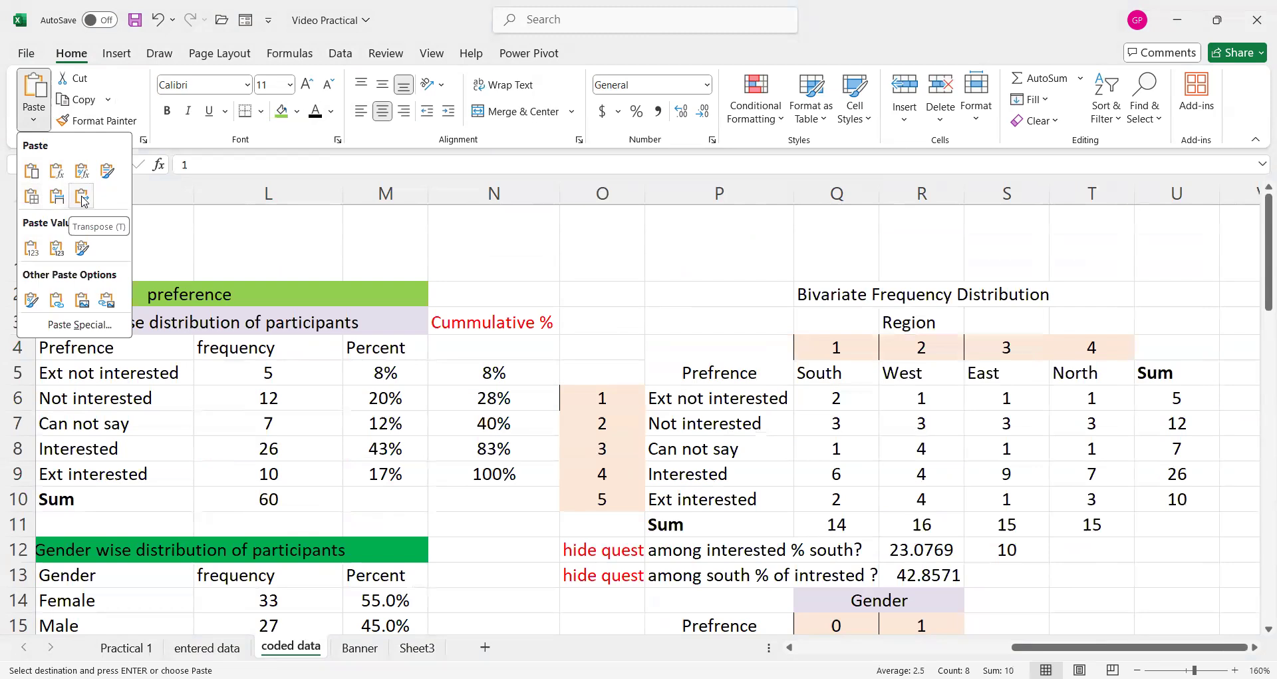
click(82, 198)
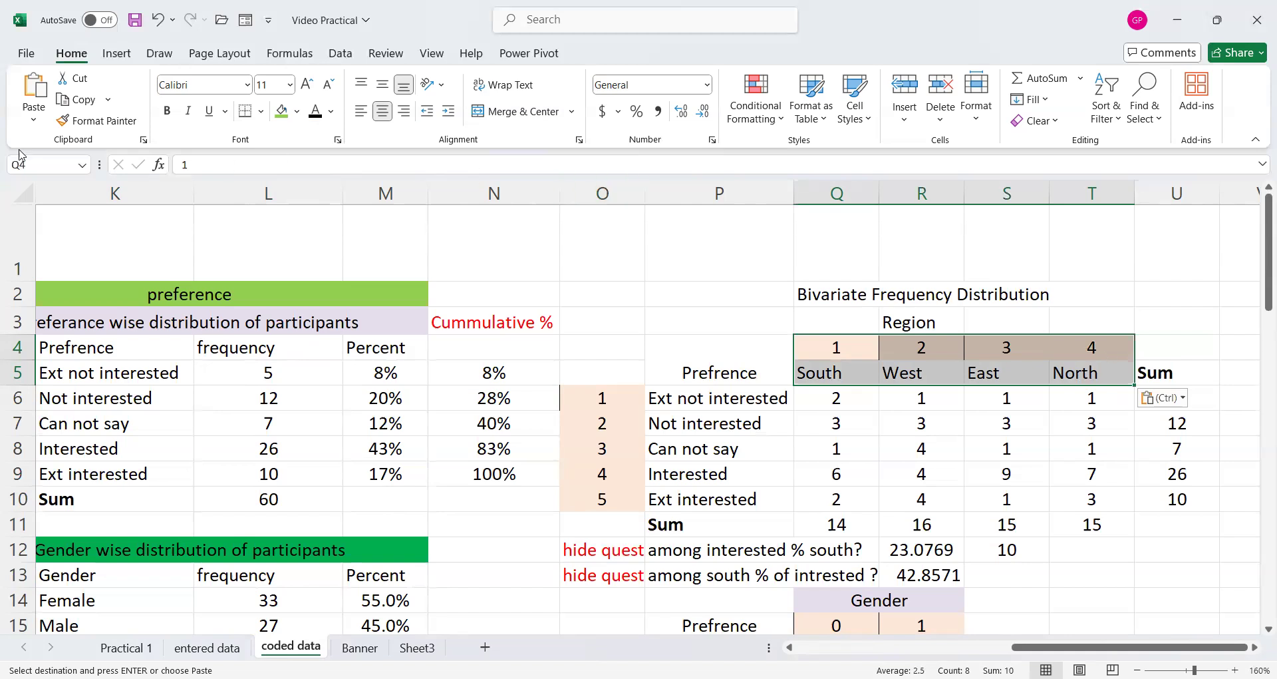
click(34, 121)
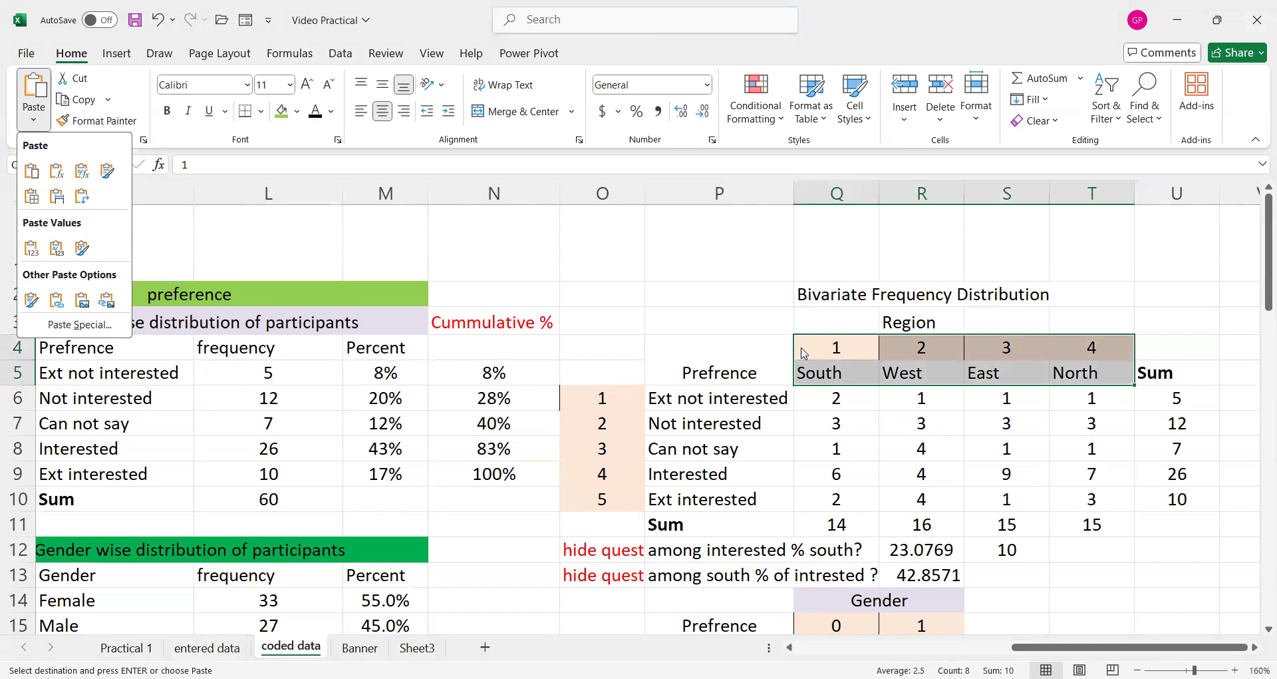
Clear the counts in Q6:T10 and the row and column sums of the preference-by-region table.
drag(836, 392, 1086, 507)
key(Delete)
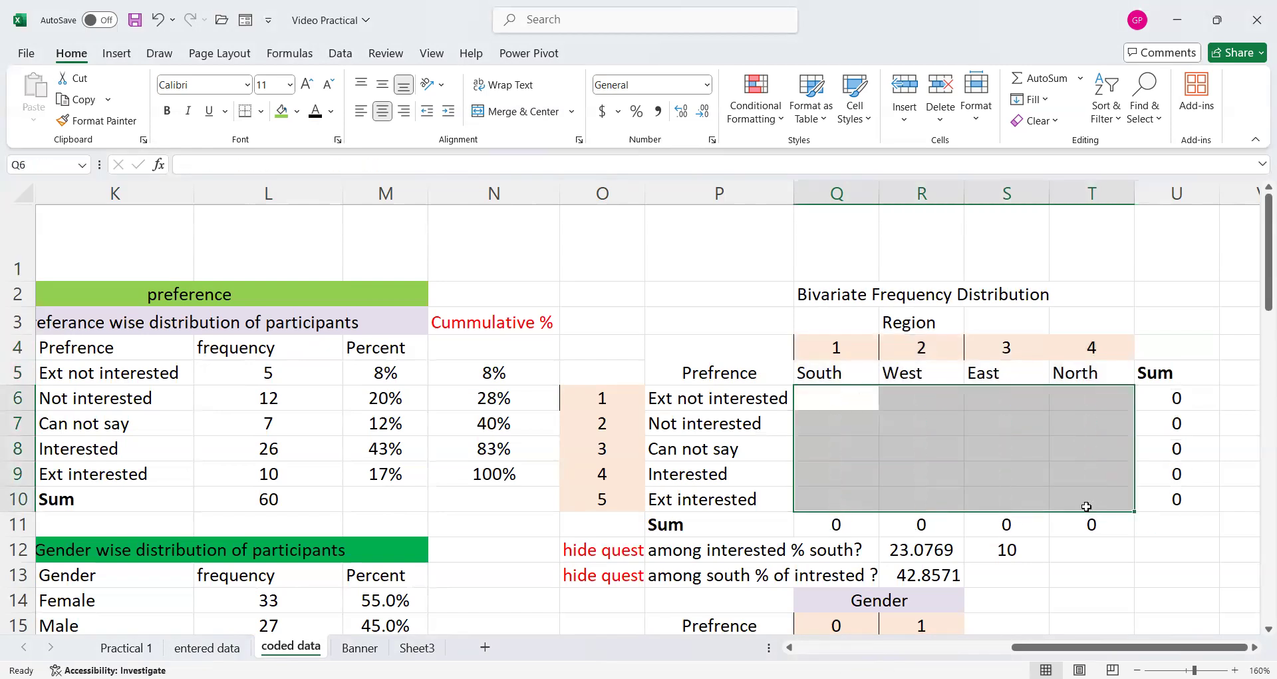
drag(845, 523, 1180, 397)
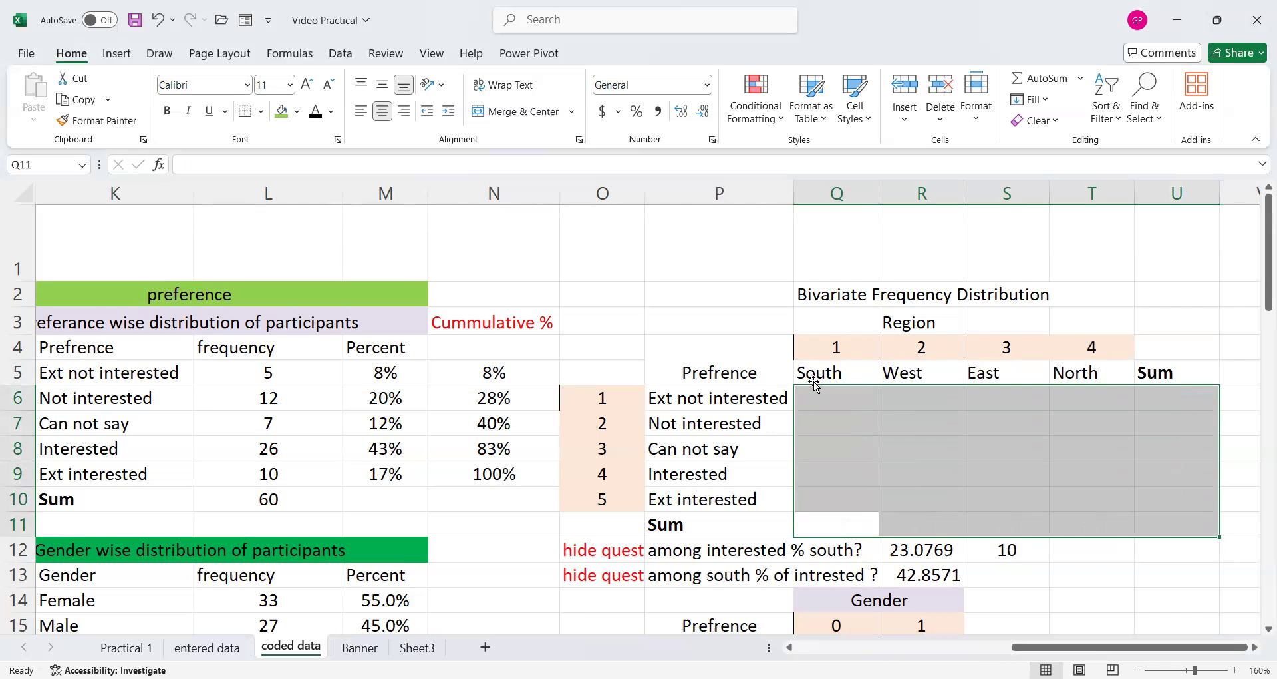
key(Delete)
Enter =COUNTIFS(Preference,O6,Region,Q4) in Q6 to count the extremely not interested participants from the South.
click(840, 397)
text(=)
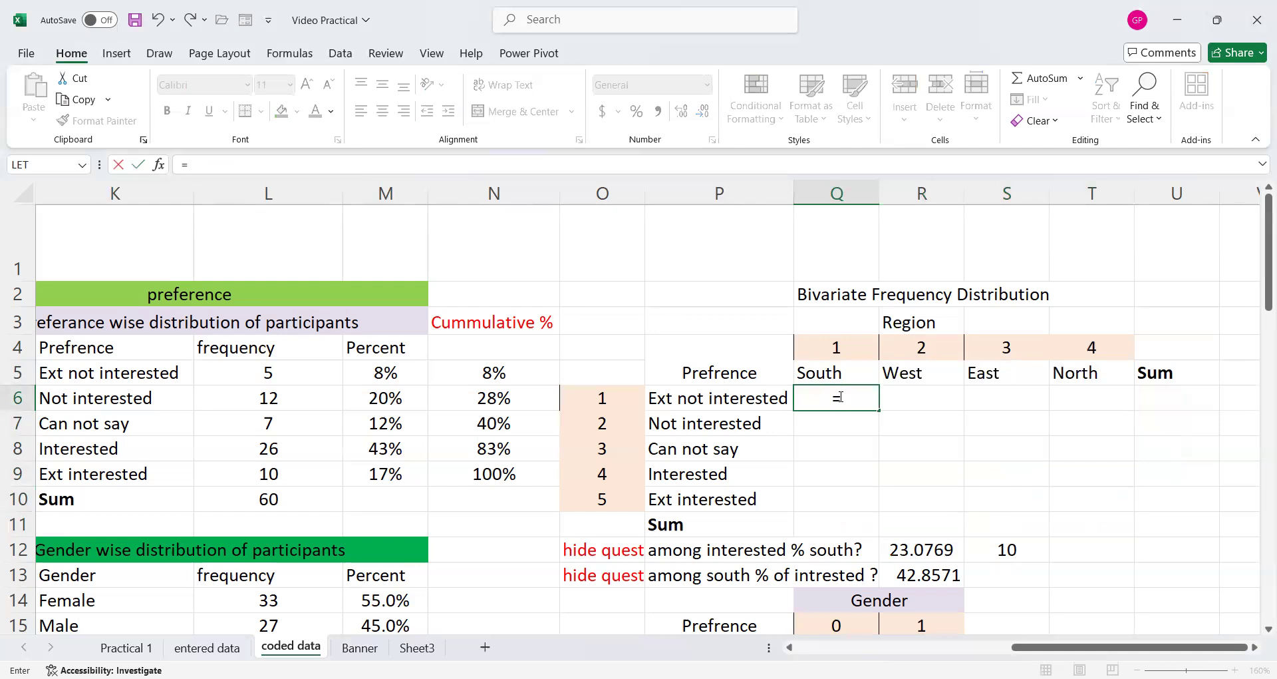
text(countifs)
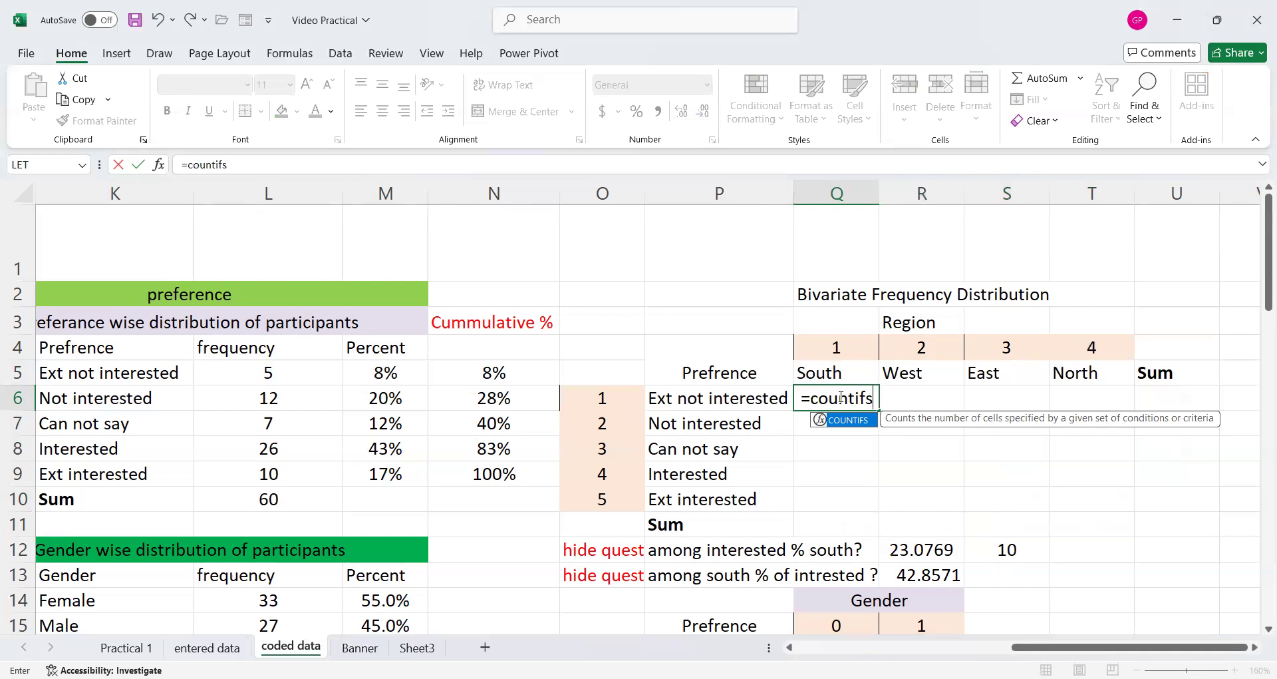
text(()
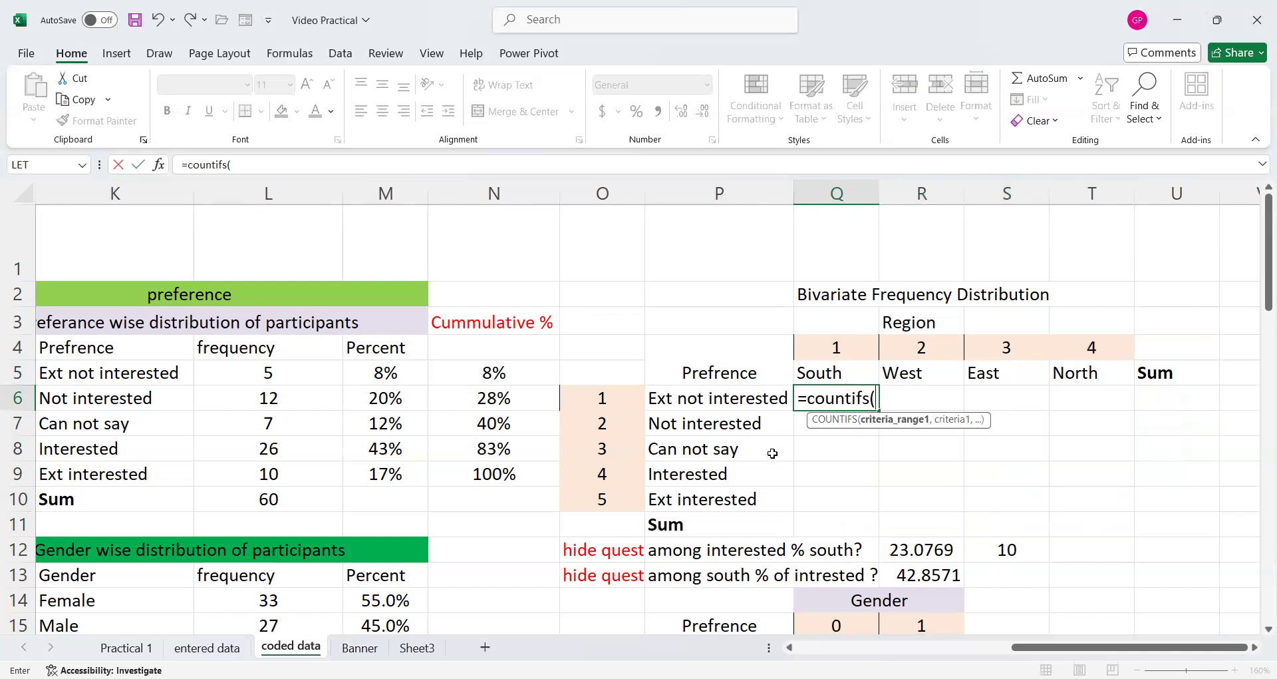
text(pref)
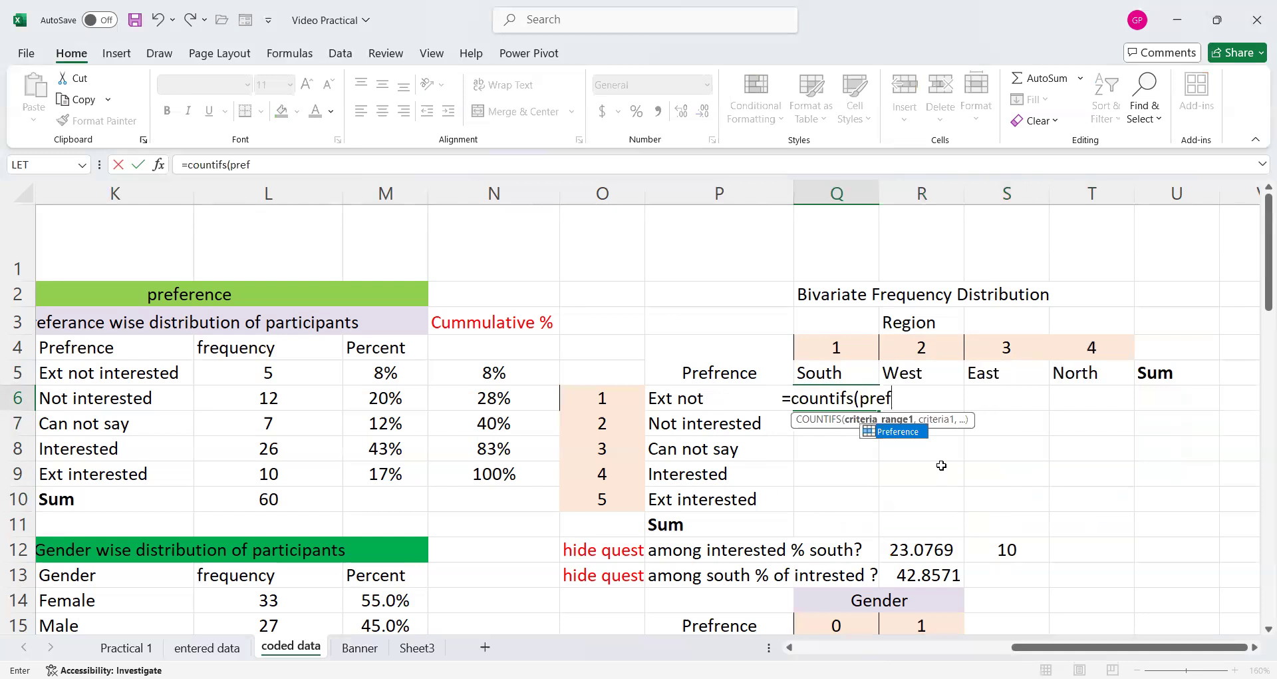
double_click(893, 434)
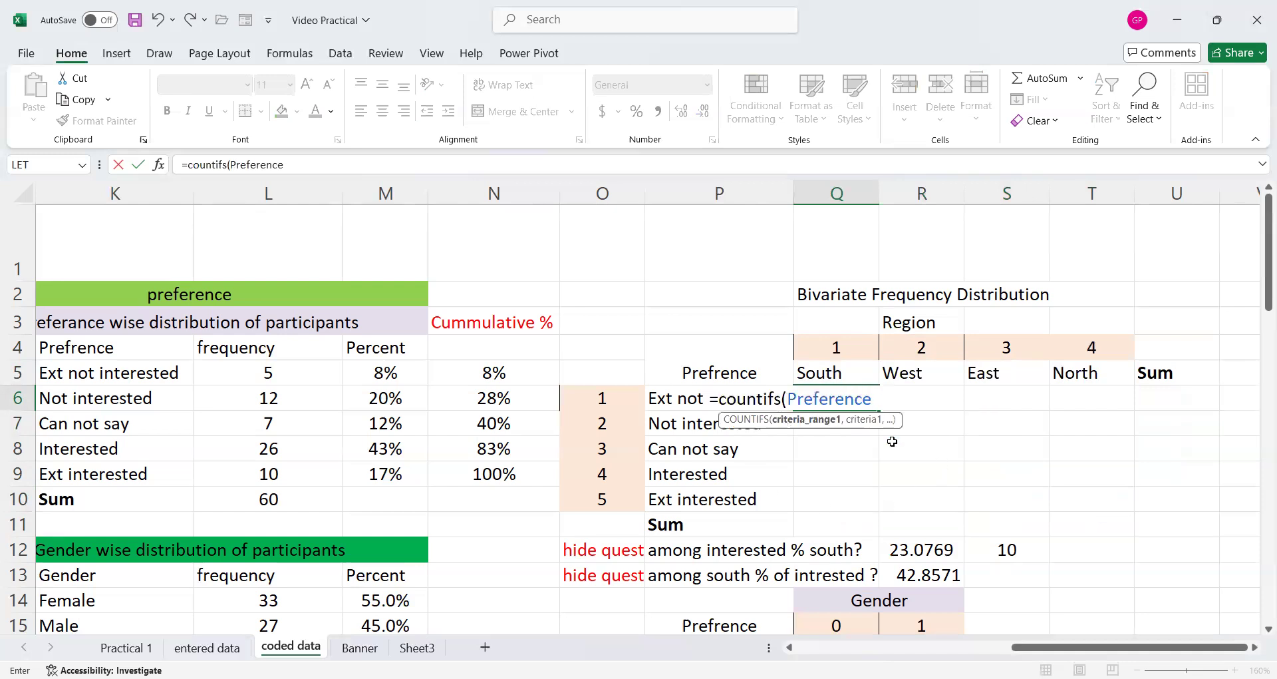
text(,)
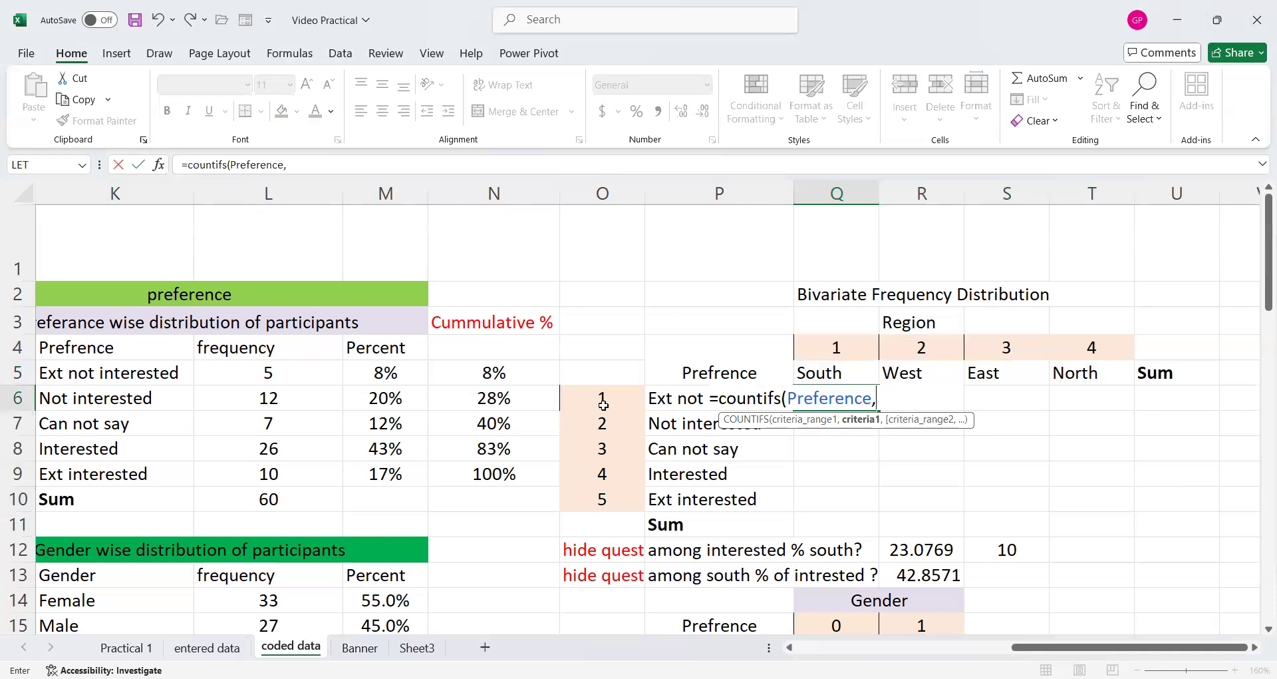
click(606, 398)
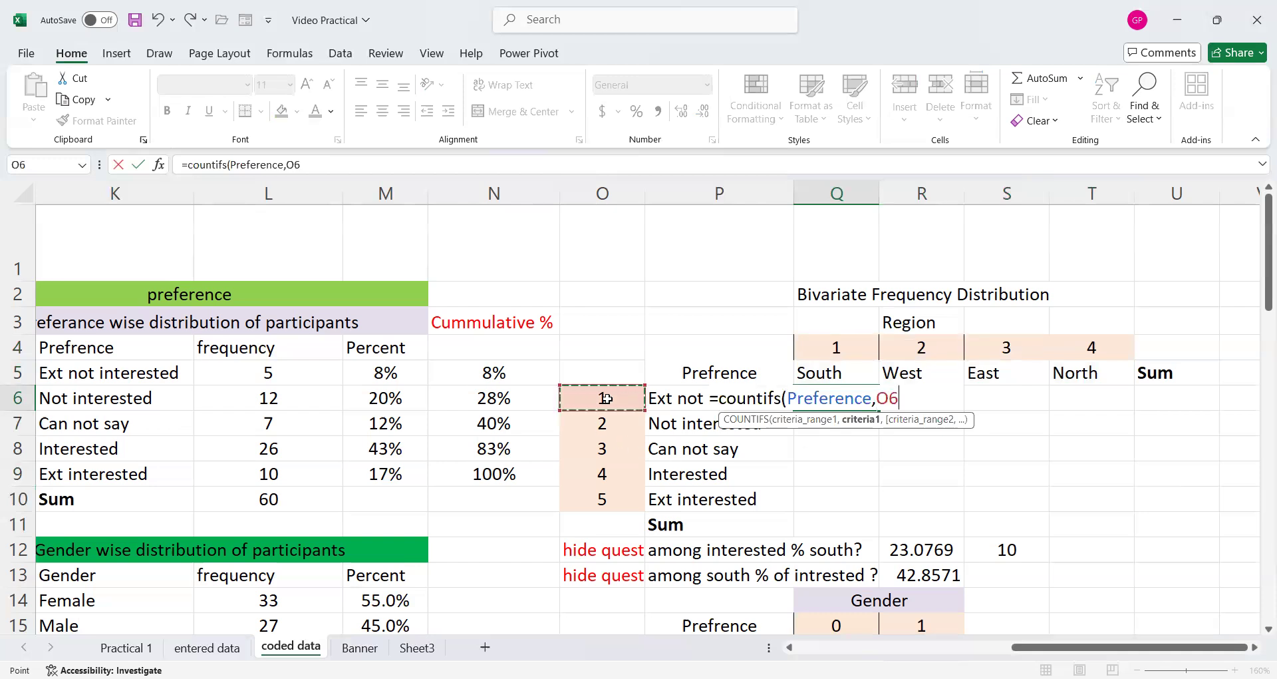
text(,)
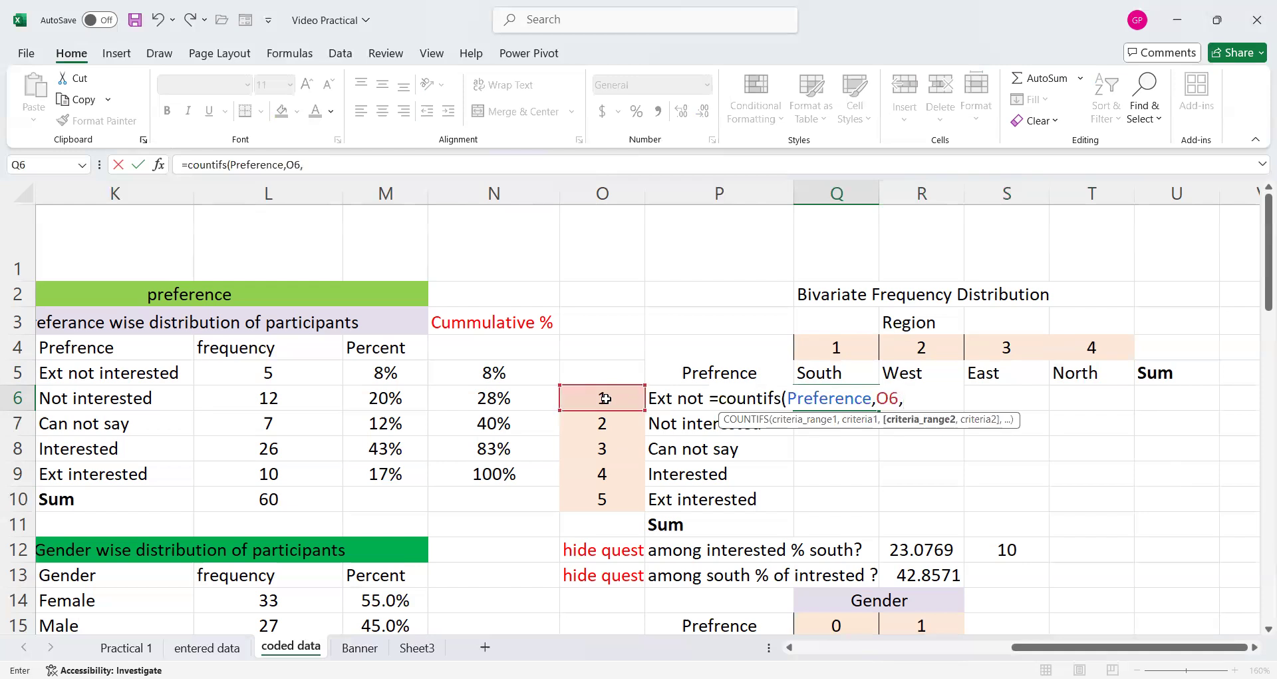
text(region)
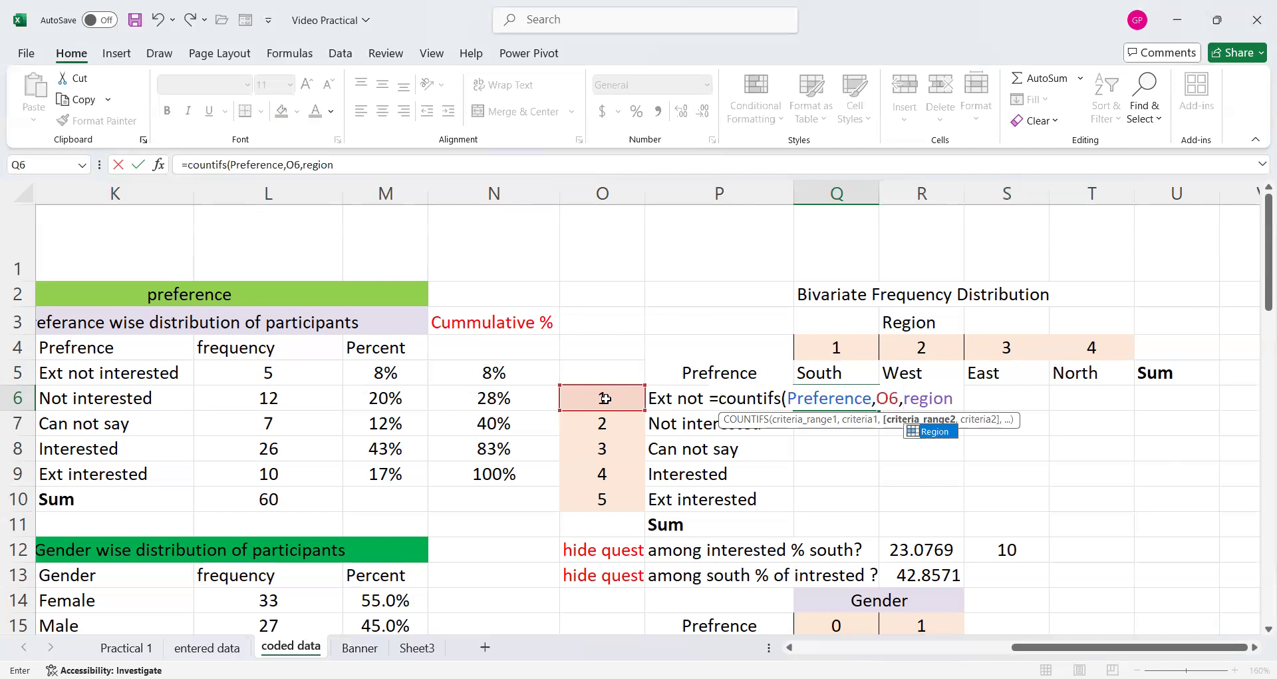
text(,)
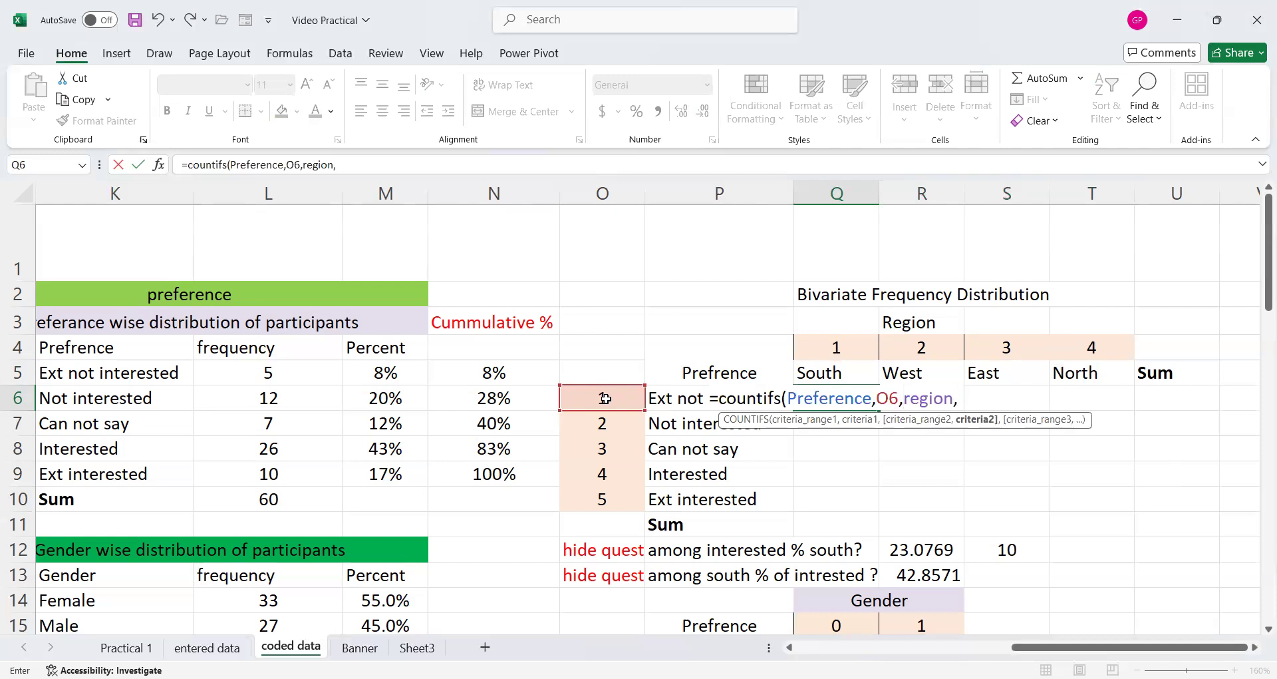
click(832, 347)
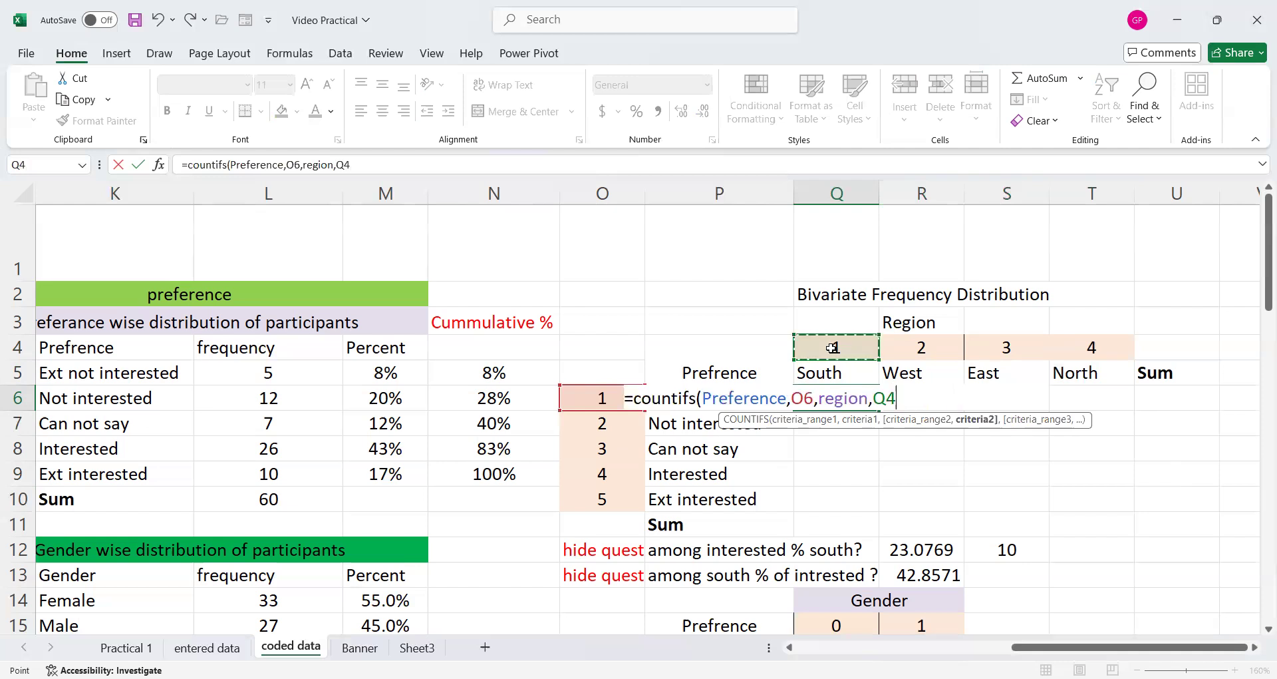
text())
key(Return)
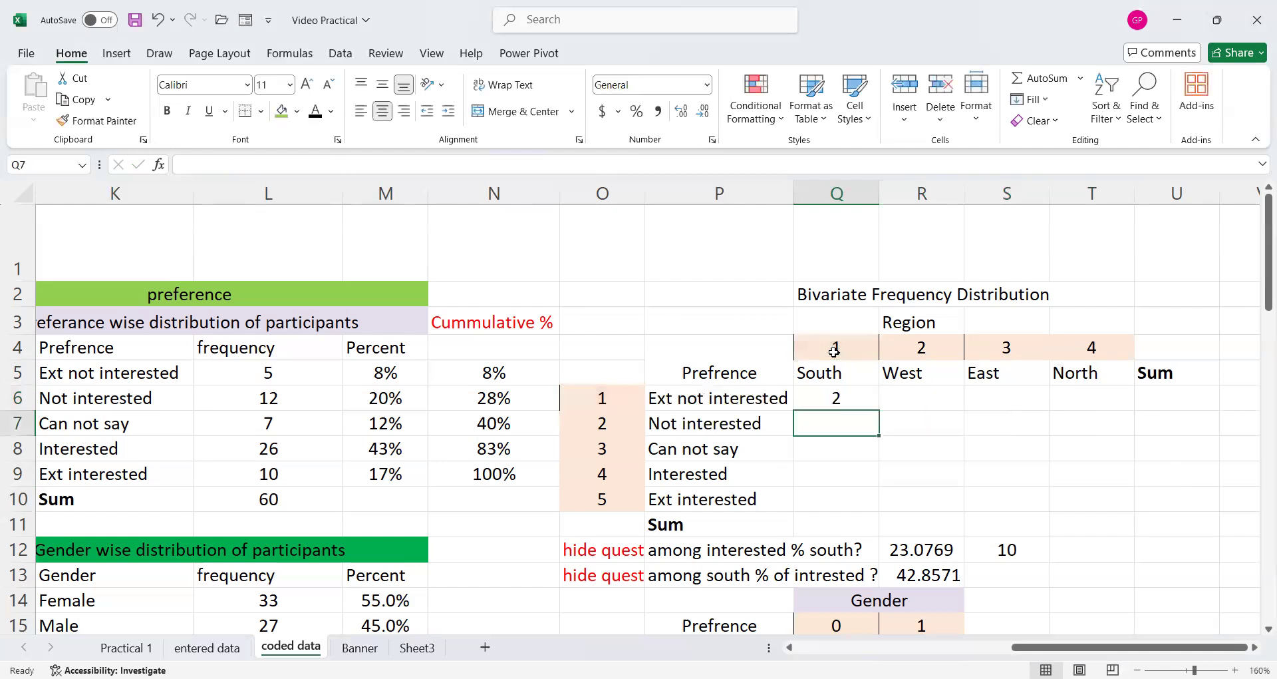
Try filling the Q6 formula across to T6 and compare the cell references in Q6 and R6.
click(835, 398)
drag(878, 411, 1107, 413)
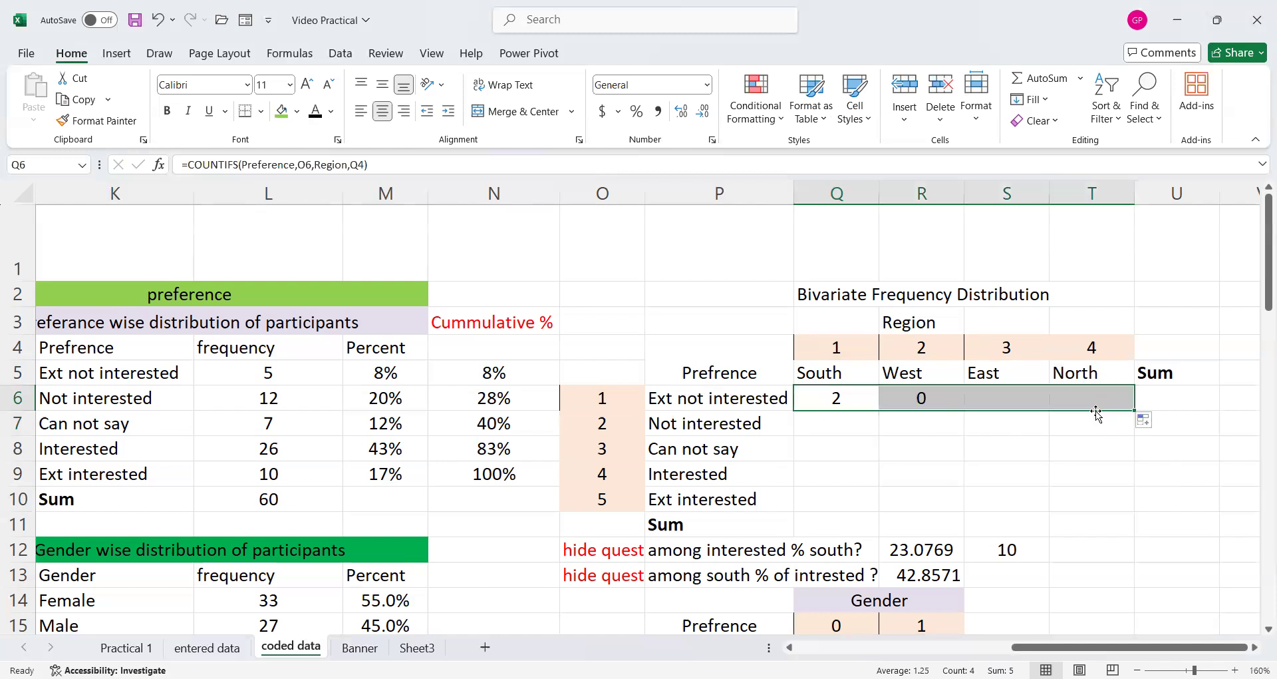
click(844, 400)
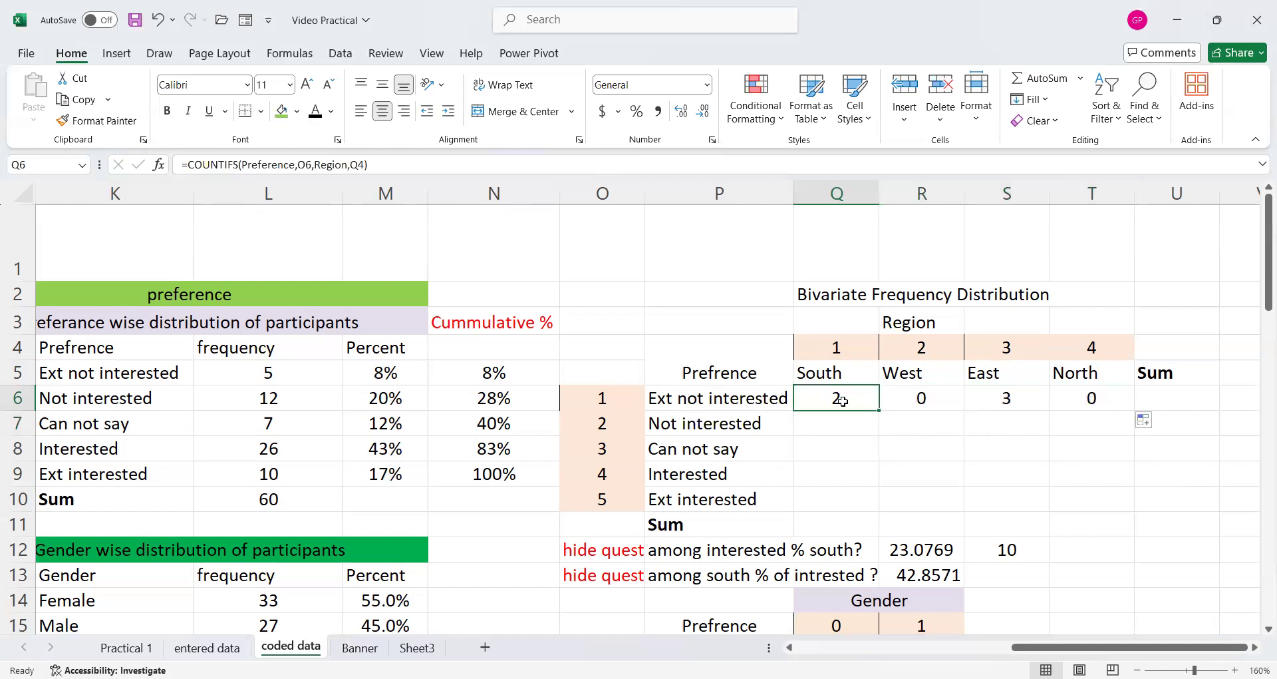
click(912, 397)
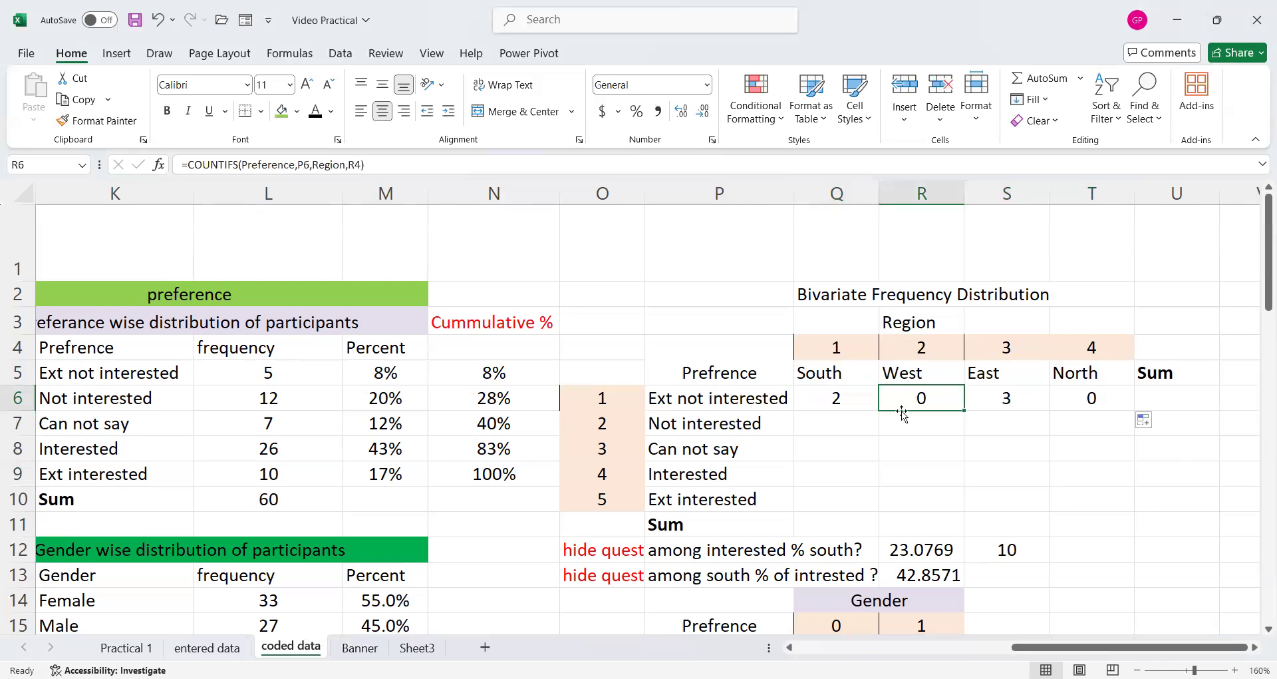
click(846, 397)
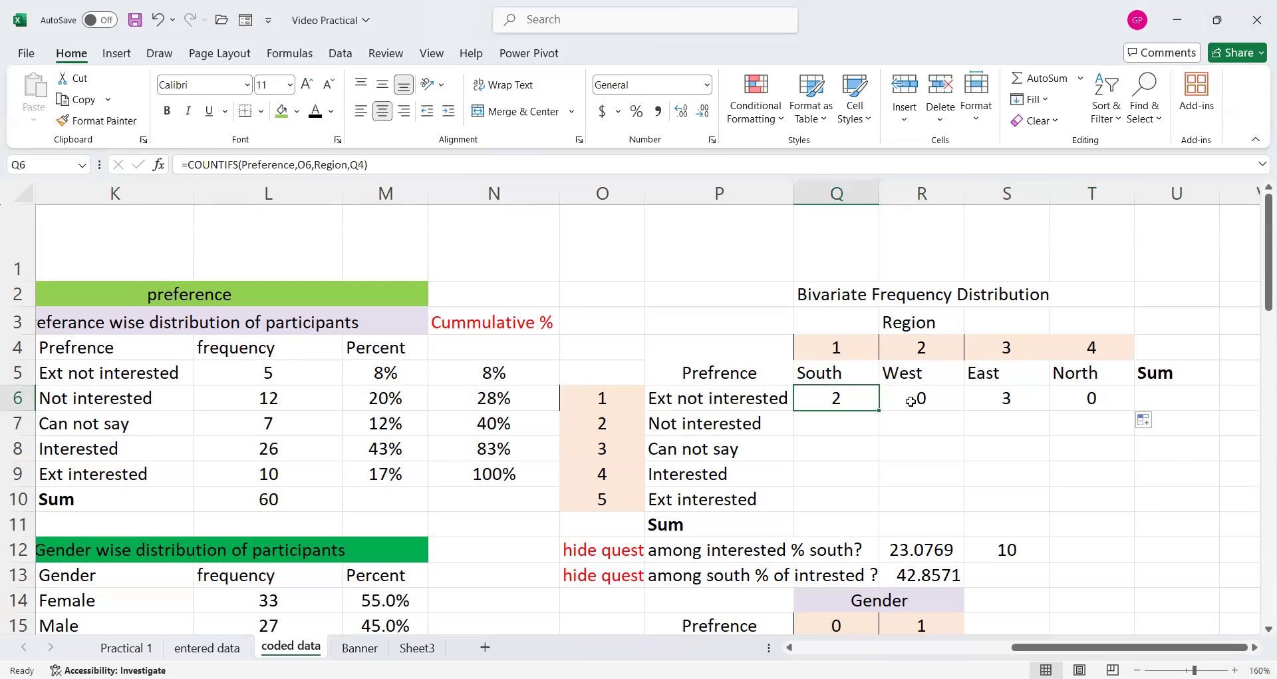
click(915, 399)
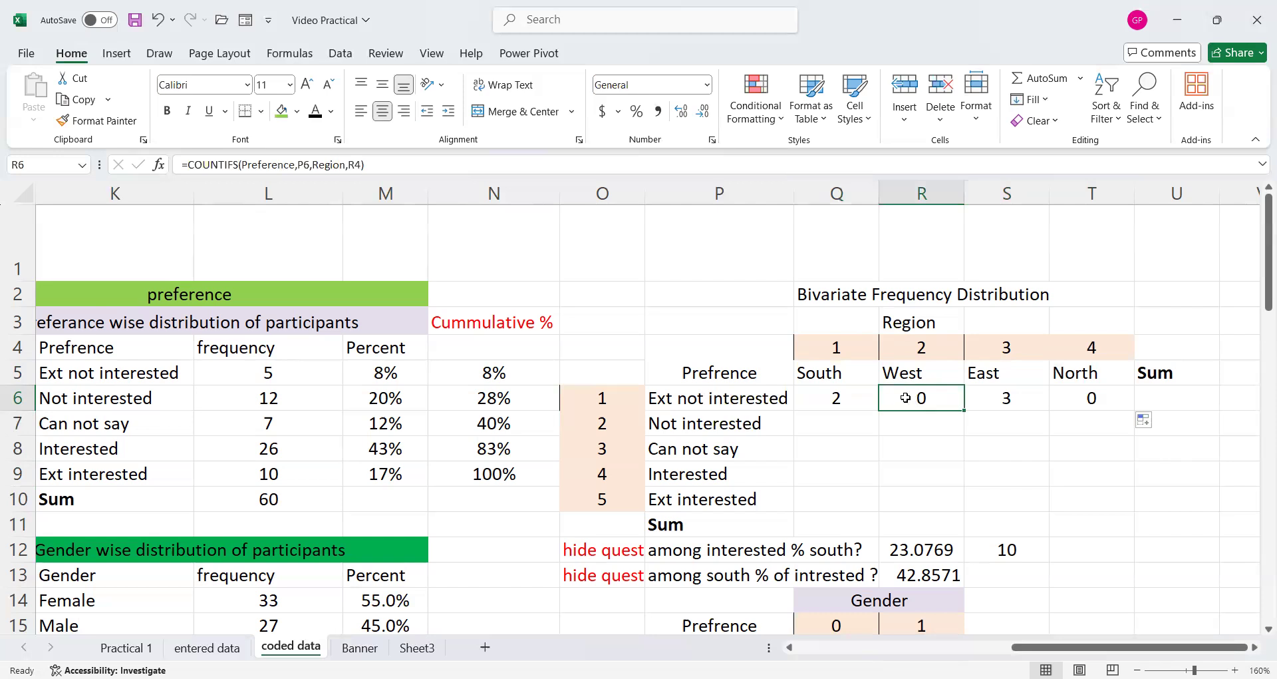
click(625, 164)
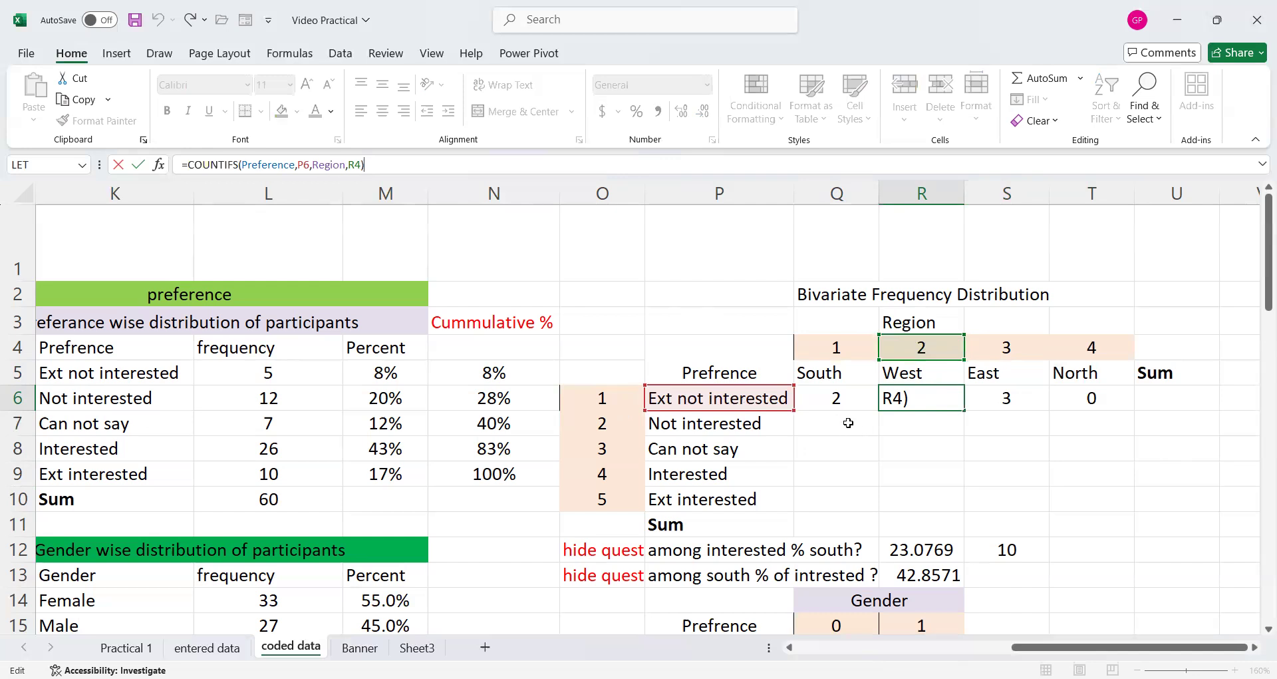
Anchor the preference criterion as $O6 in the Q6 formula, refill it across to T6 and check R6.
click(849, 396)
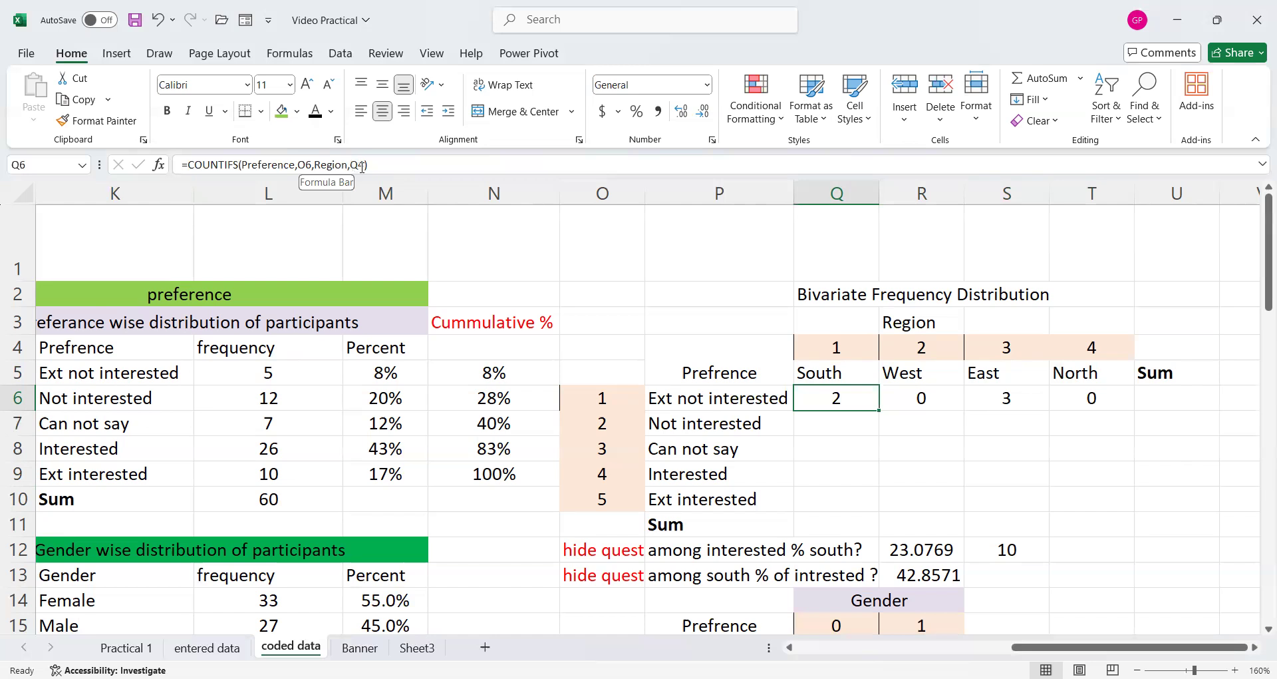
click(303, 165)
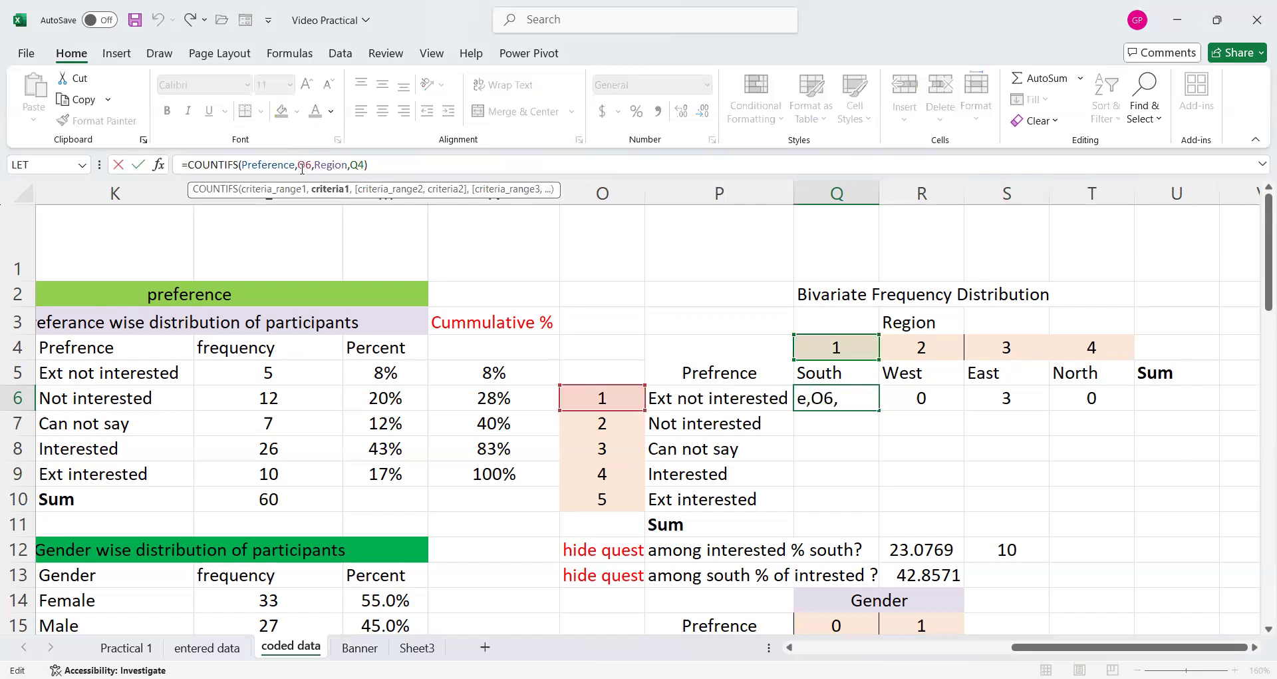
text($)
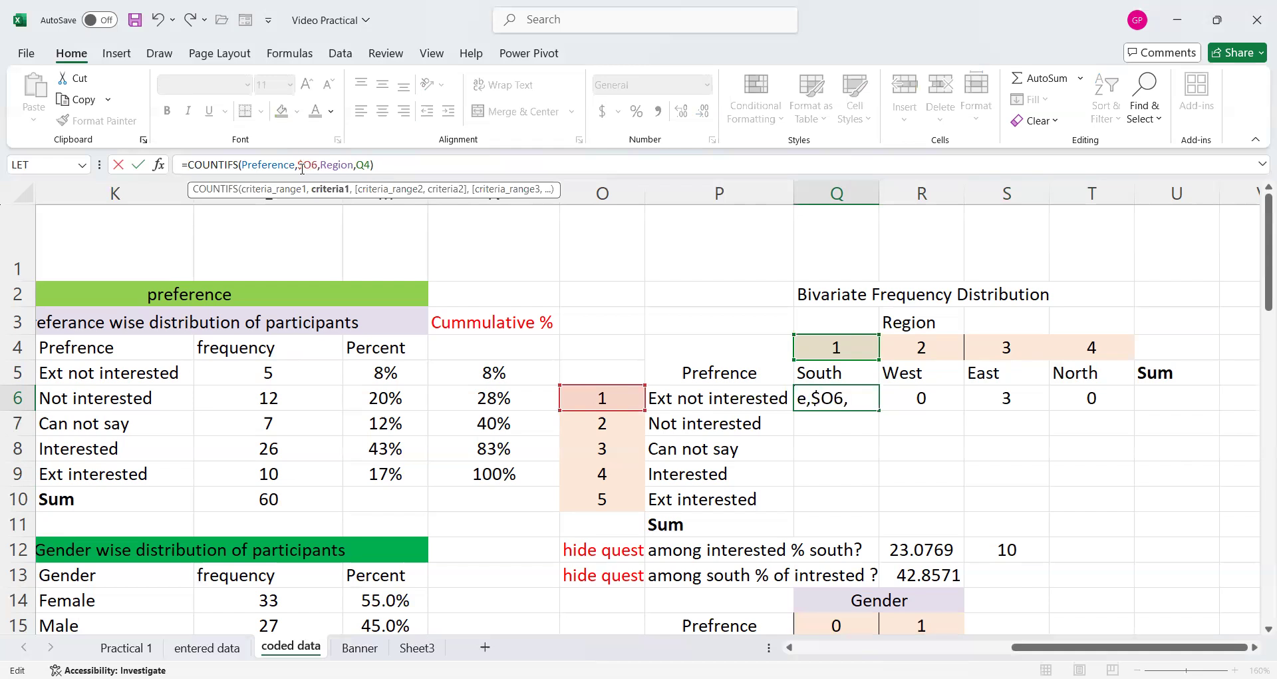
key(Return)
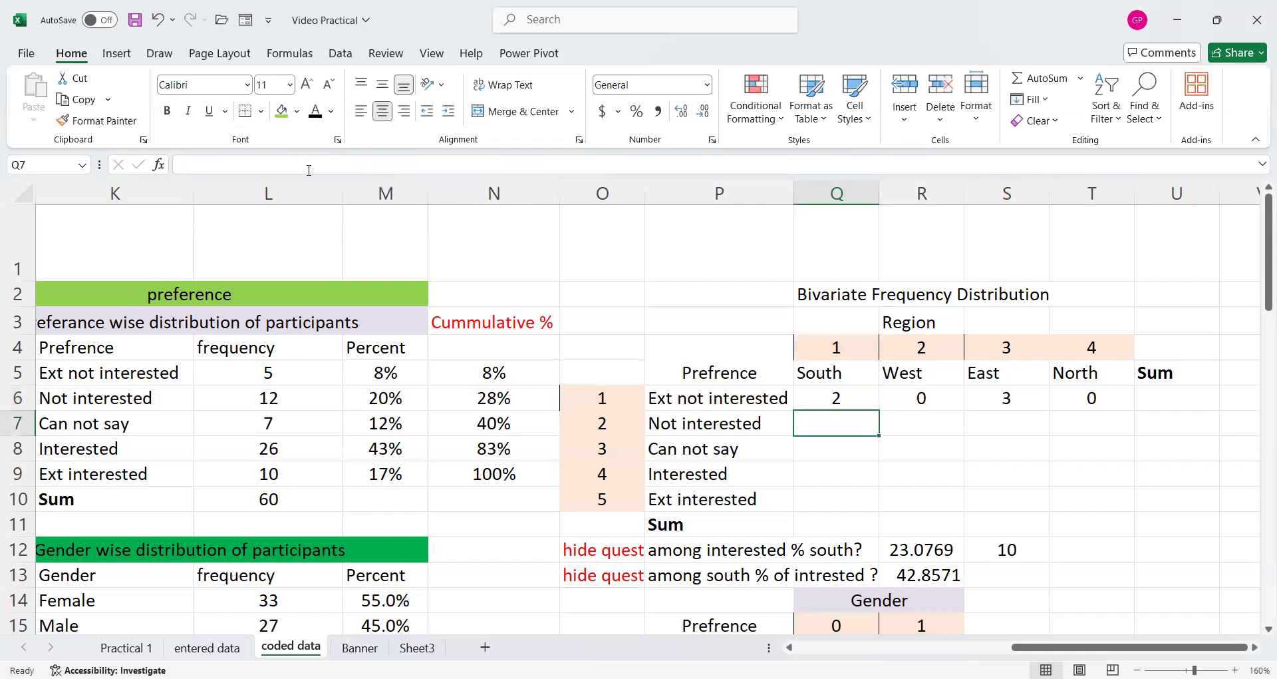
click(859, 397)
drag(880, 407, 1103, 416)
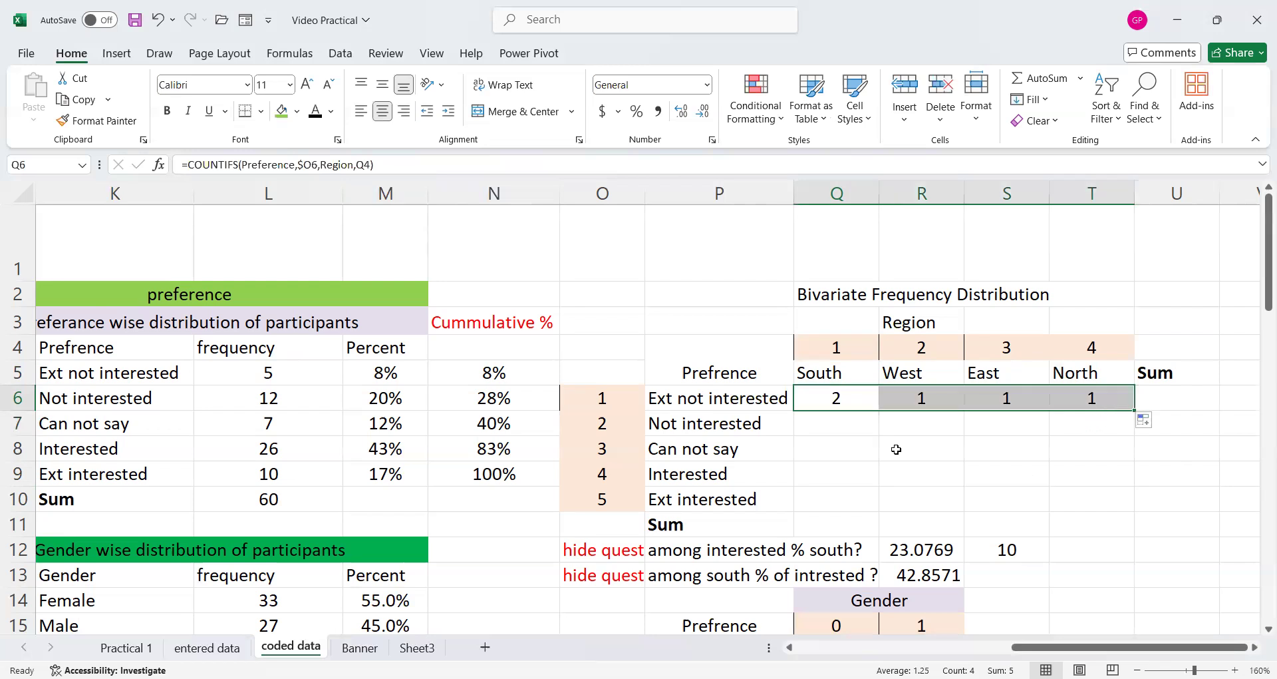
click(930, 395)
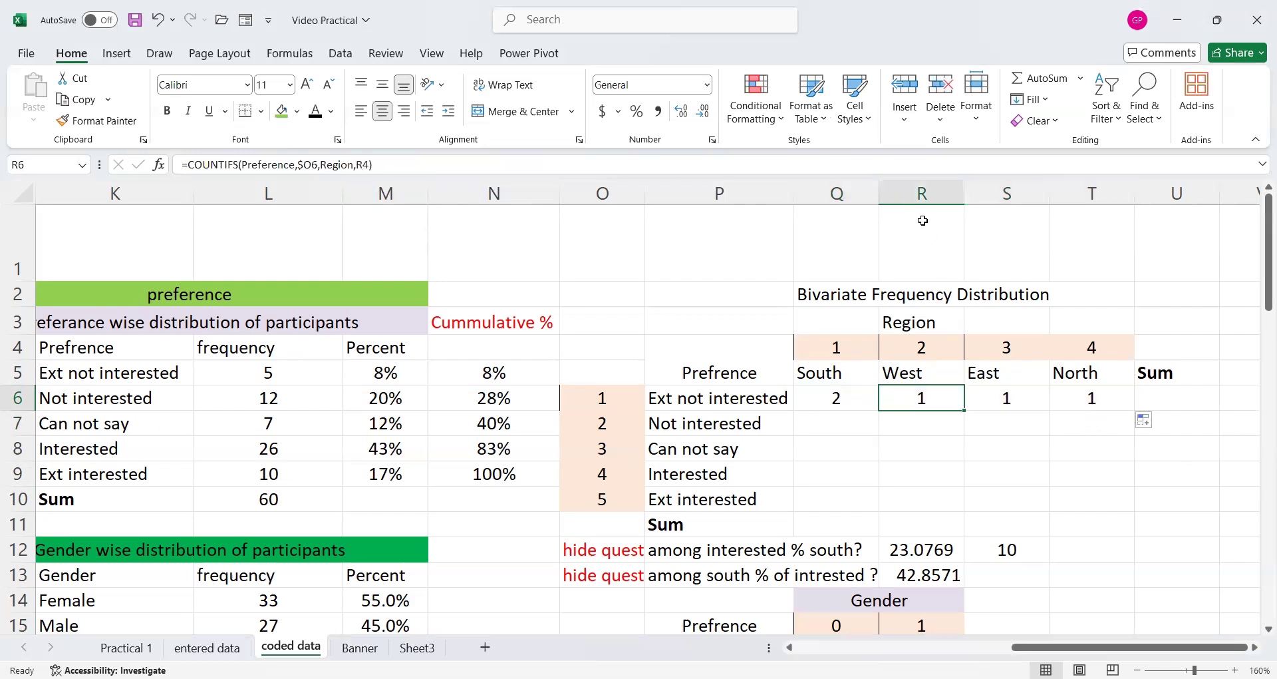
Inspect the cell references in the R6 and S6 COUNTIFS formulas, then leave S6 unchanged.
click(840, 164)
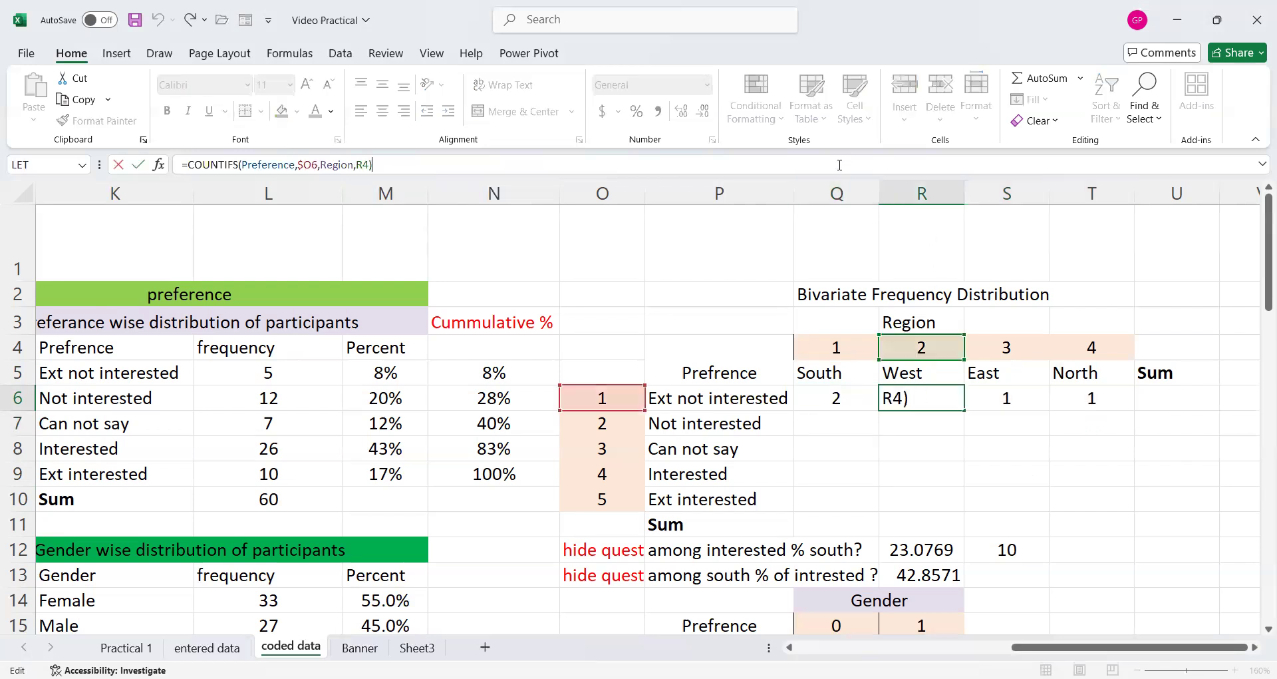
click(1017, 396)
double_click(998, 403)
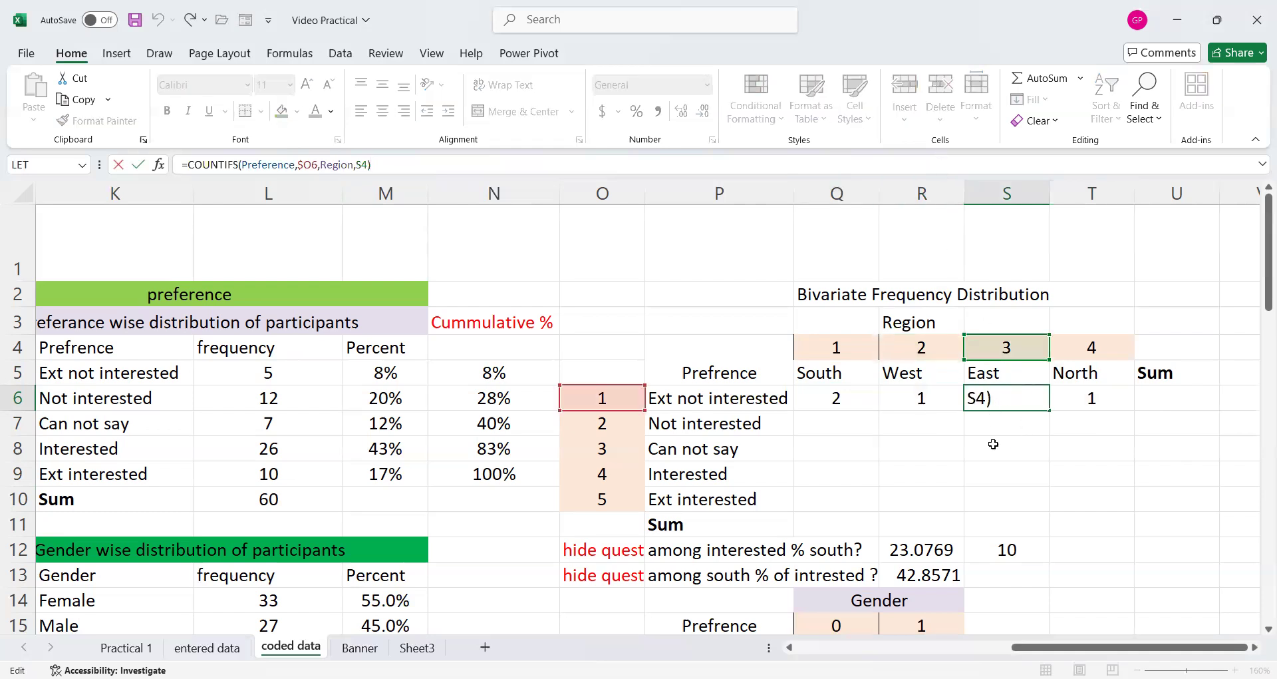
click(1004, 423)
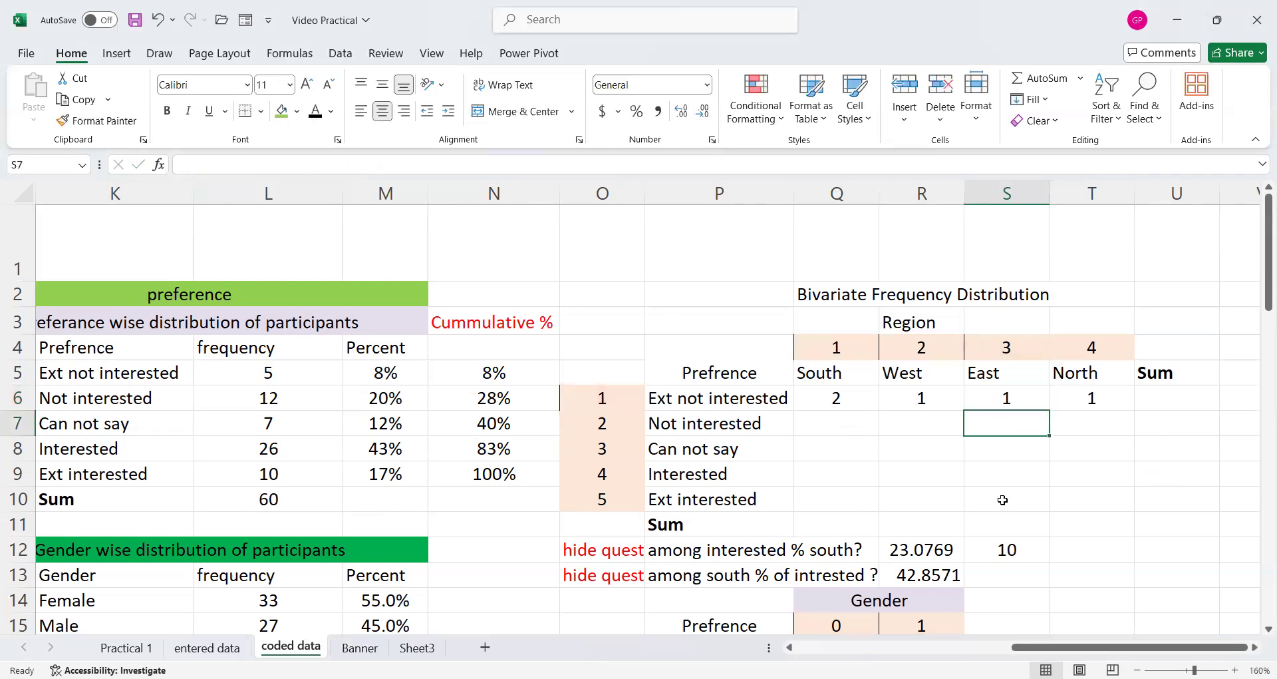
Try filling the Q6 formula down to Q7 and check which cells the copied formula refers to.
click(830, 397)
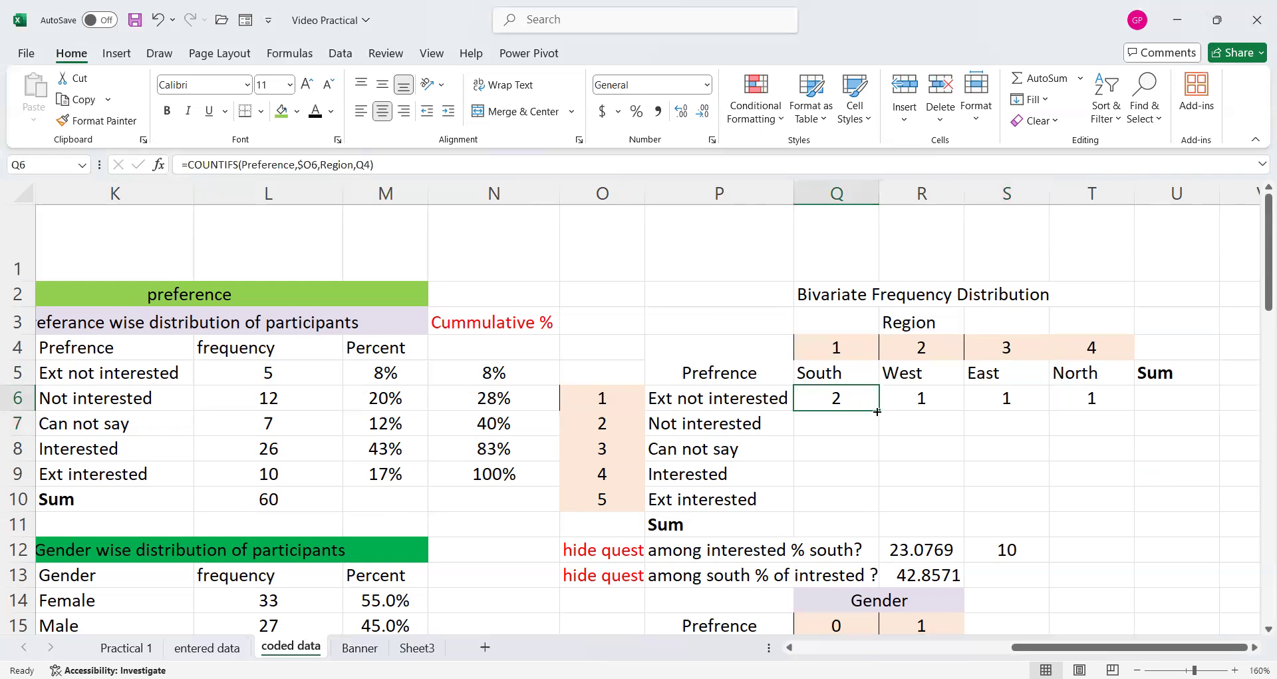
drag(879, 409, 865, 427)
click(857, 425)
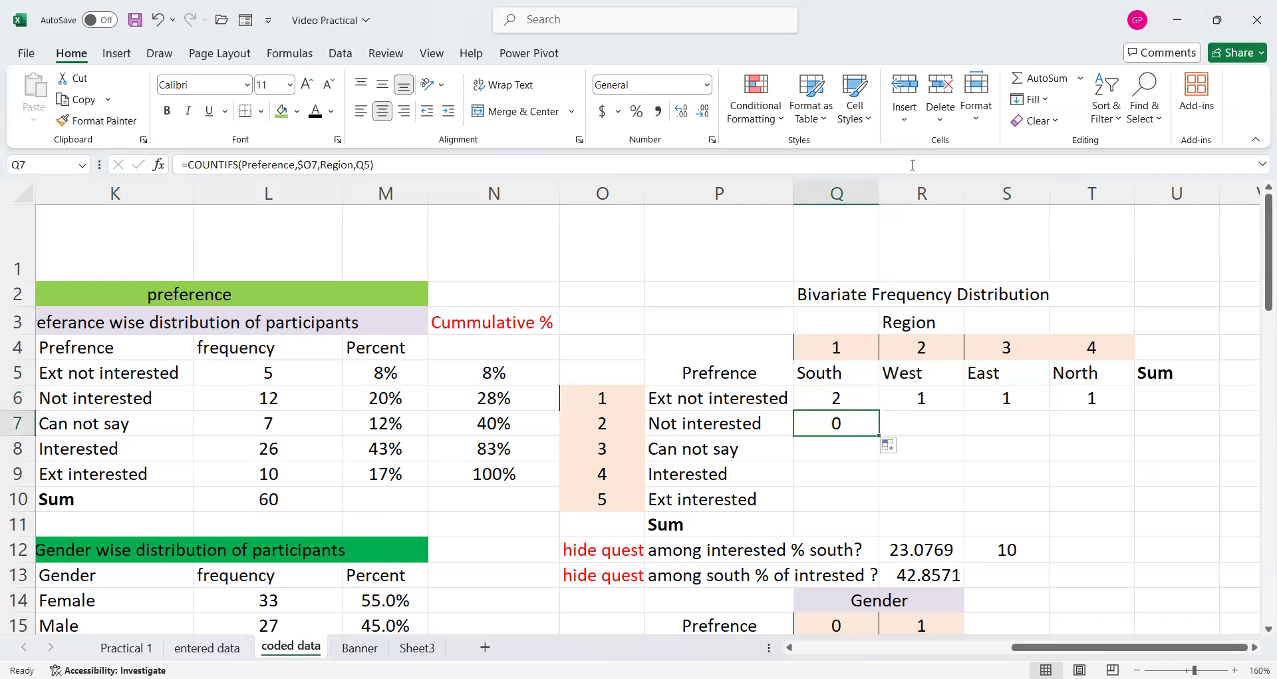
key(F2)
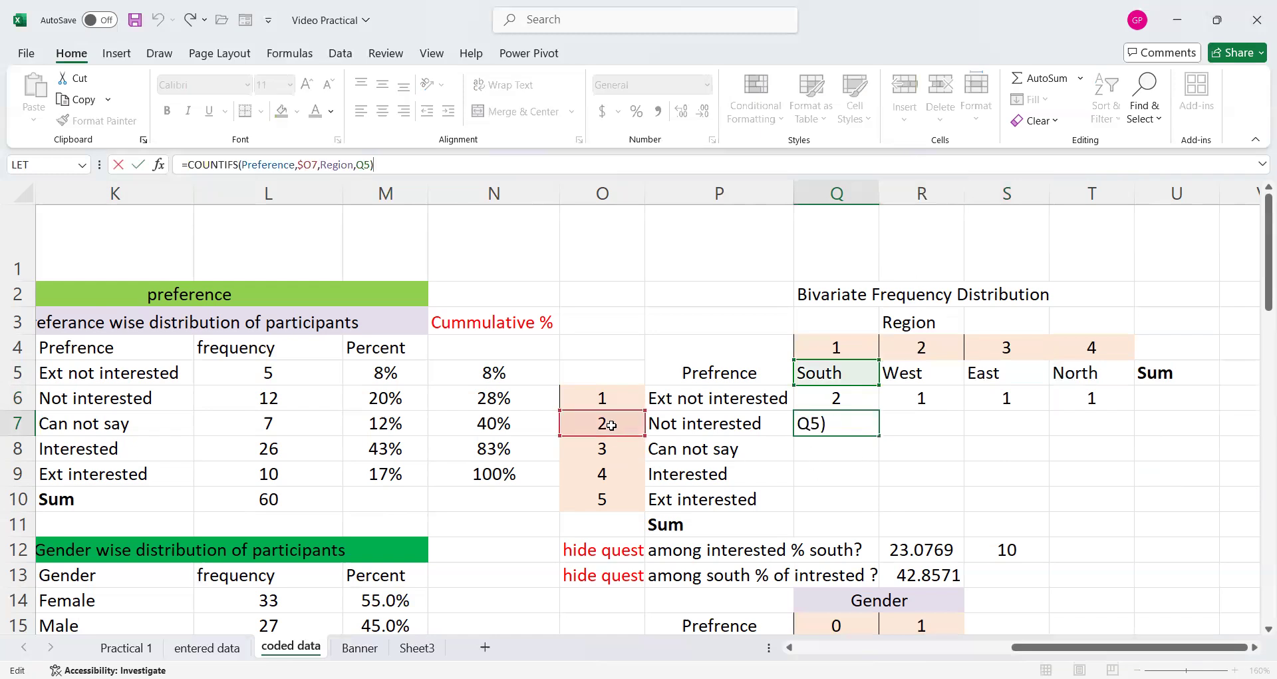
Anchor the region criterion as Q$4 in the Q6 formula and fill it across and down through T10.
click(846, 397)
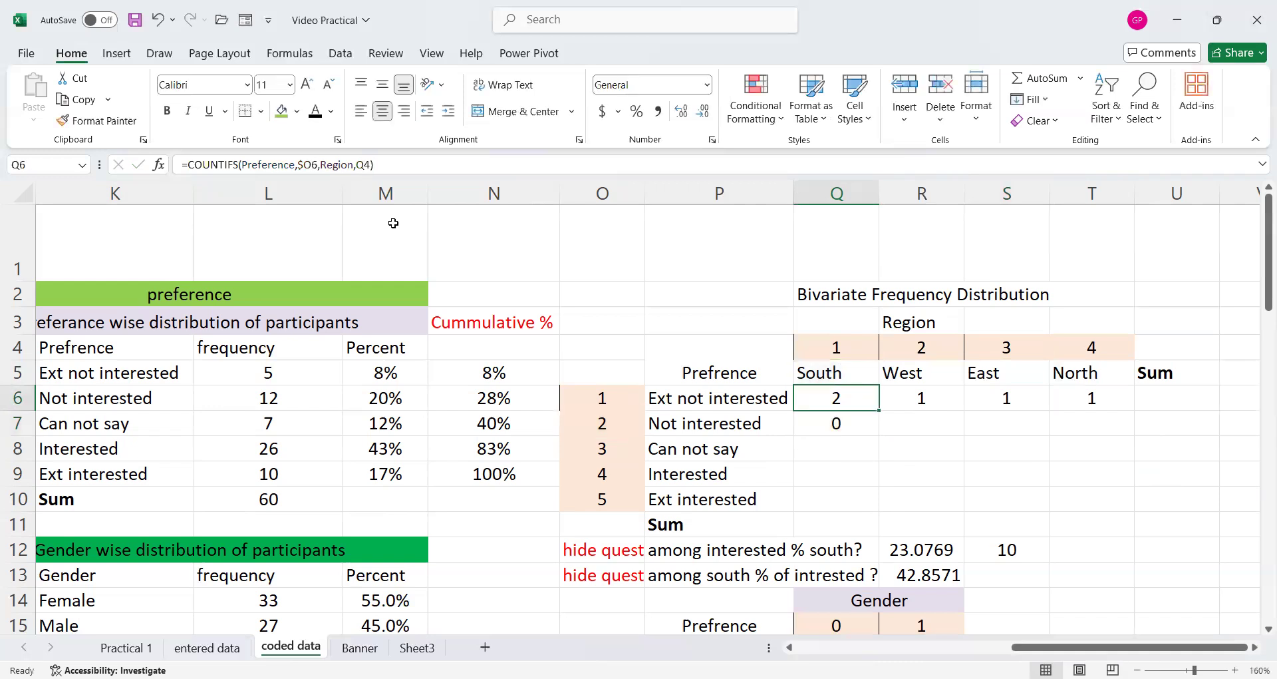
click(366, 165)
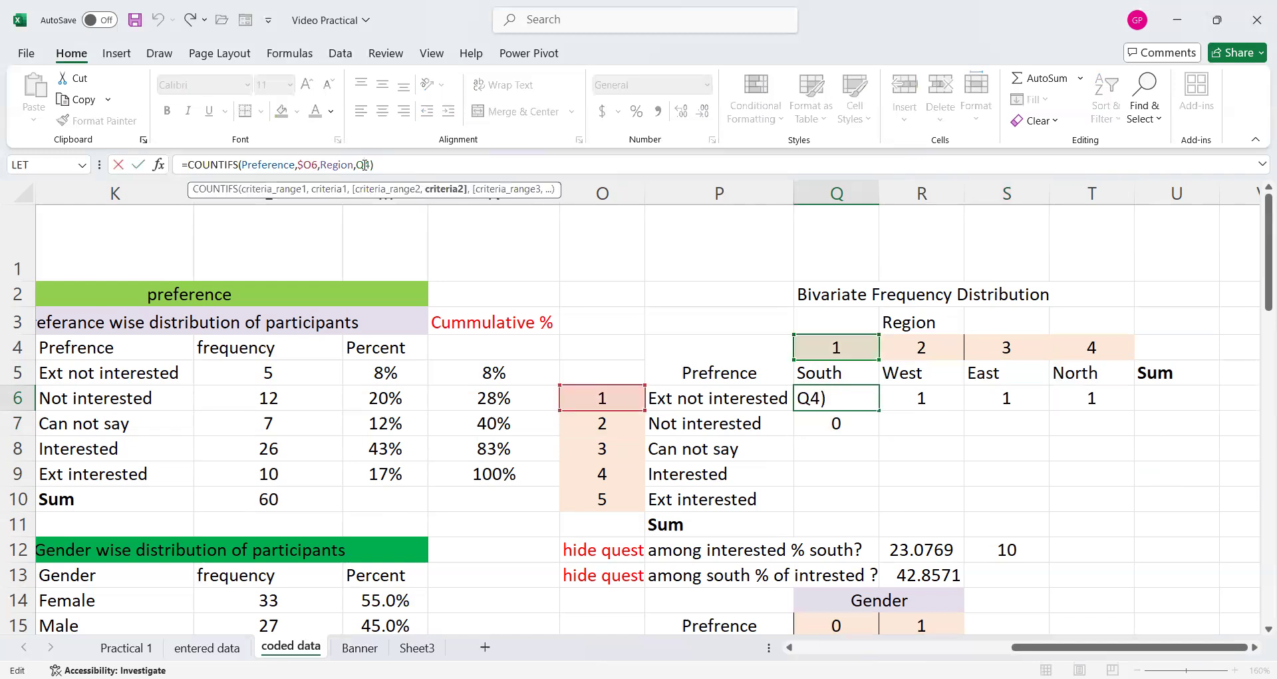
text($)
key(Return)
click(843, 401)
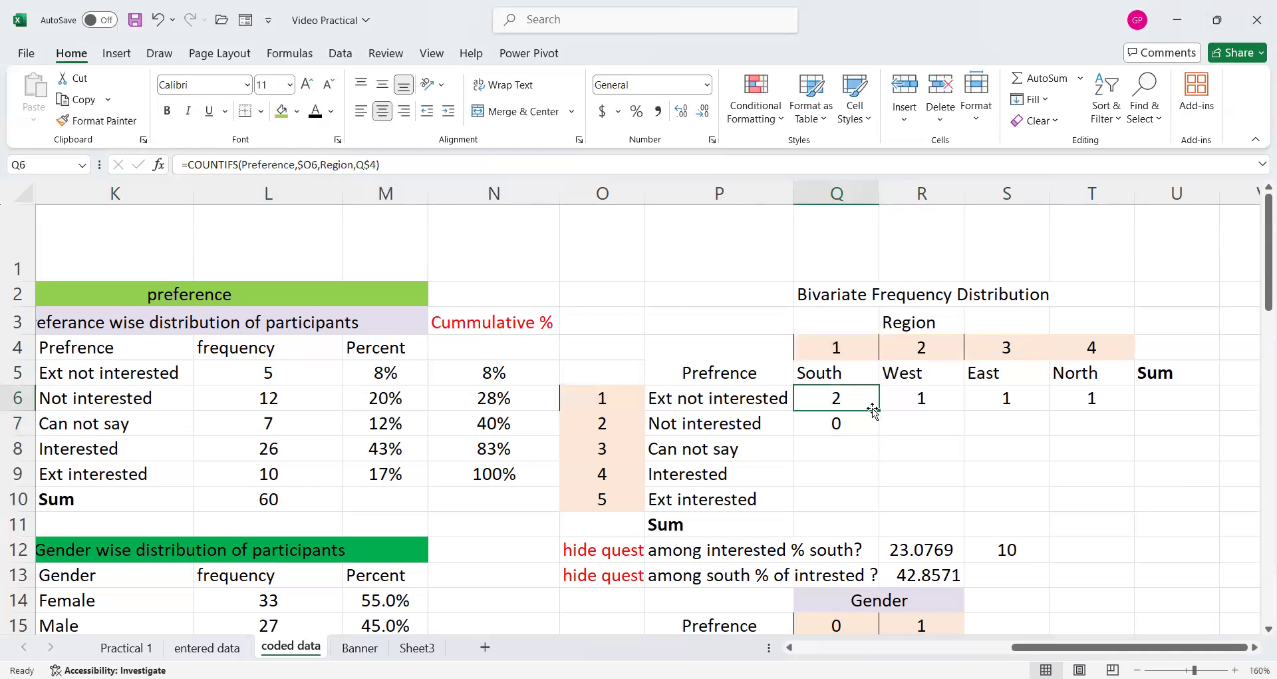
drag(873, 410, 1095, 415)
drag(1135, 417, 1121, 512)
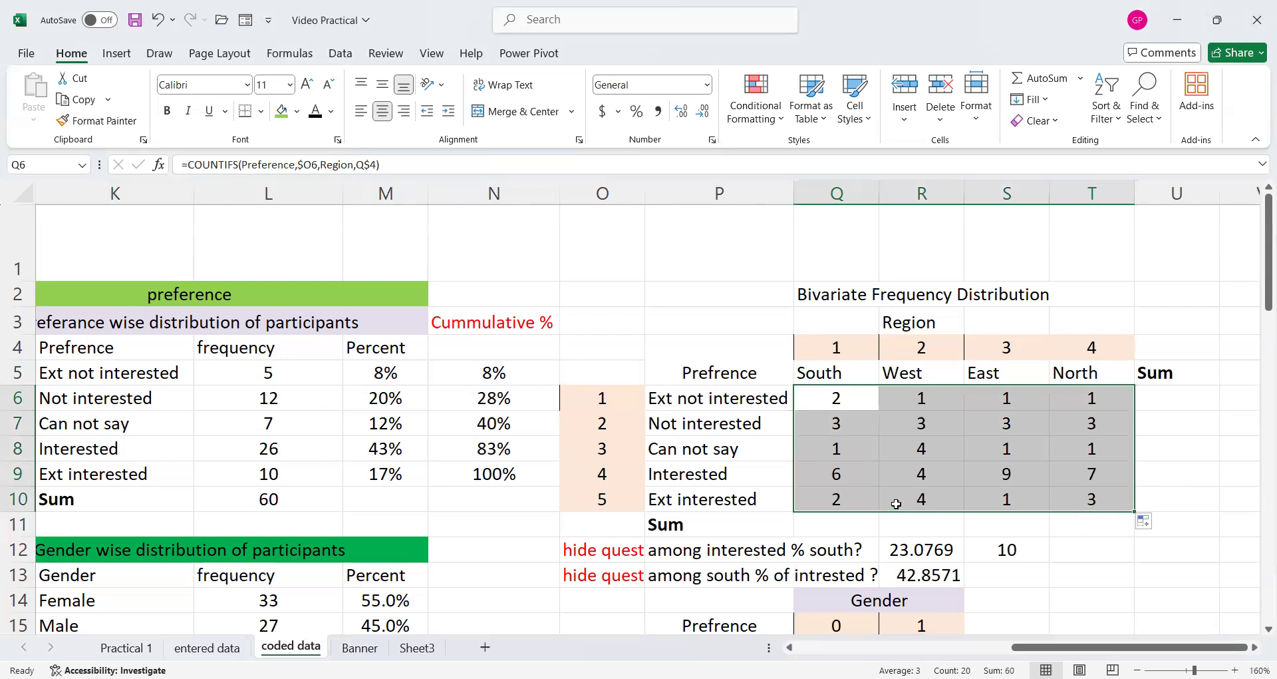
Sum the columns in Q11:T11 and the rows in U6:U10 of the preference-by-region table.
click(841, 524)
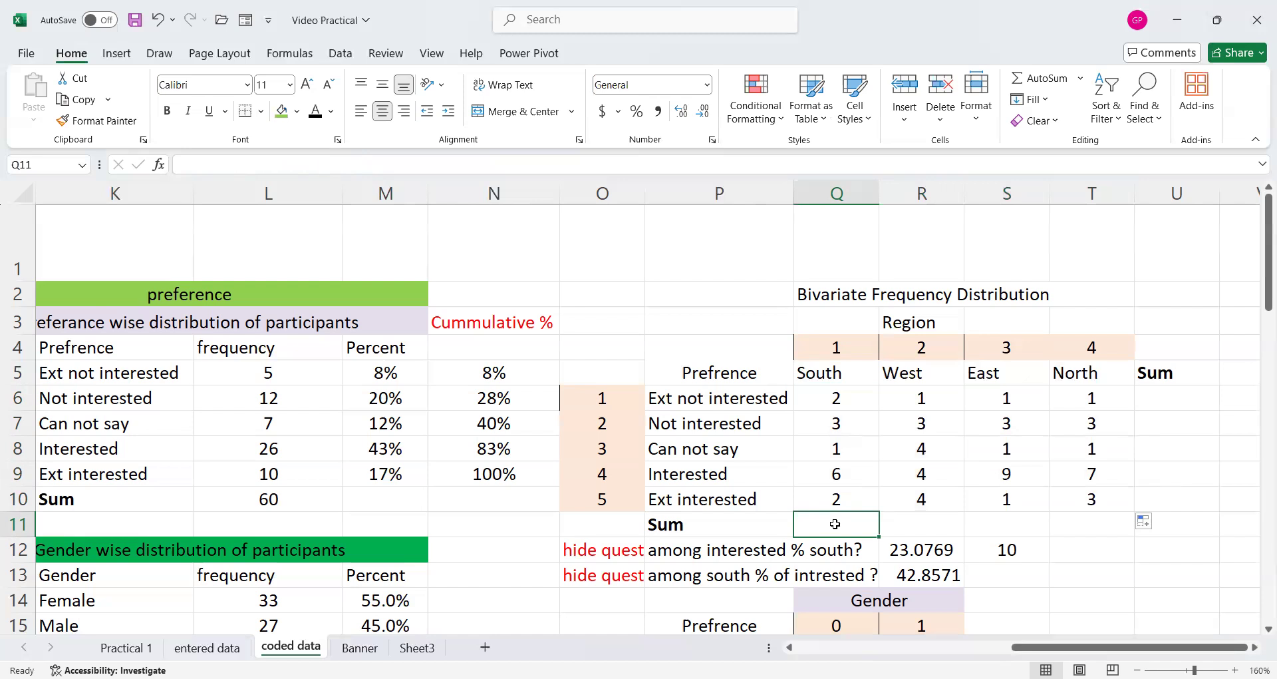
click(958, 527)
click(840, 527)
drag(840, 527, 1056, 532)
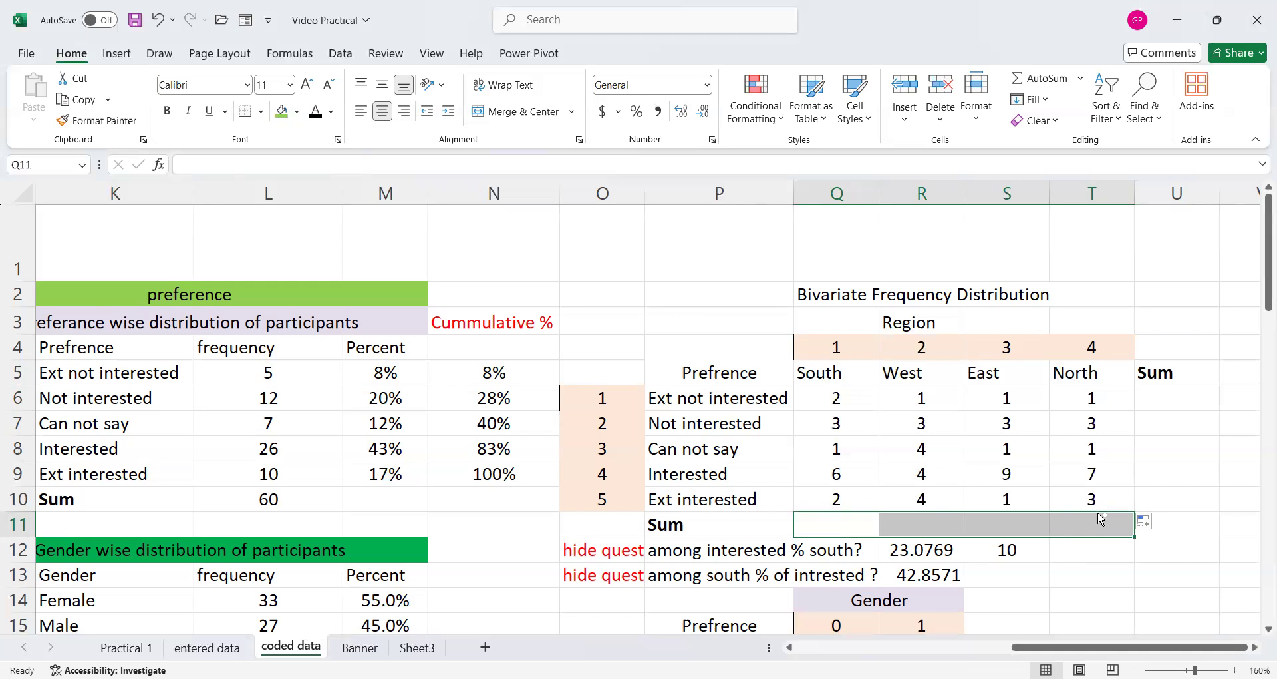
click(1167, 396)
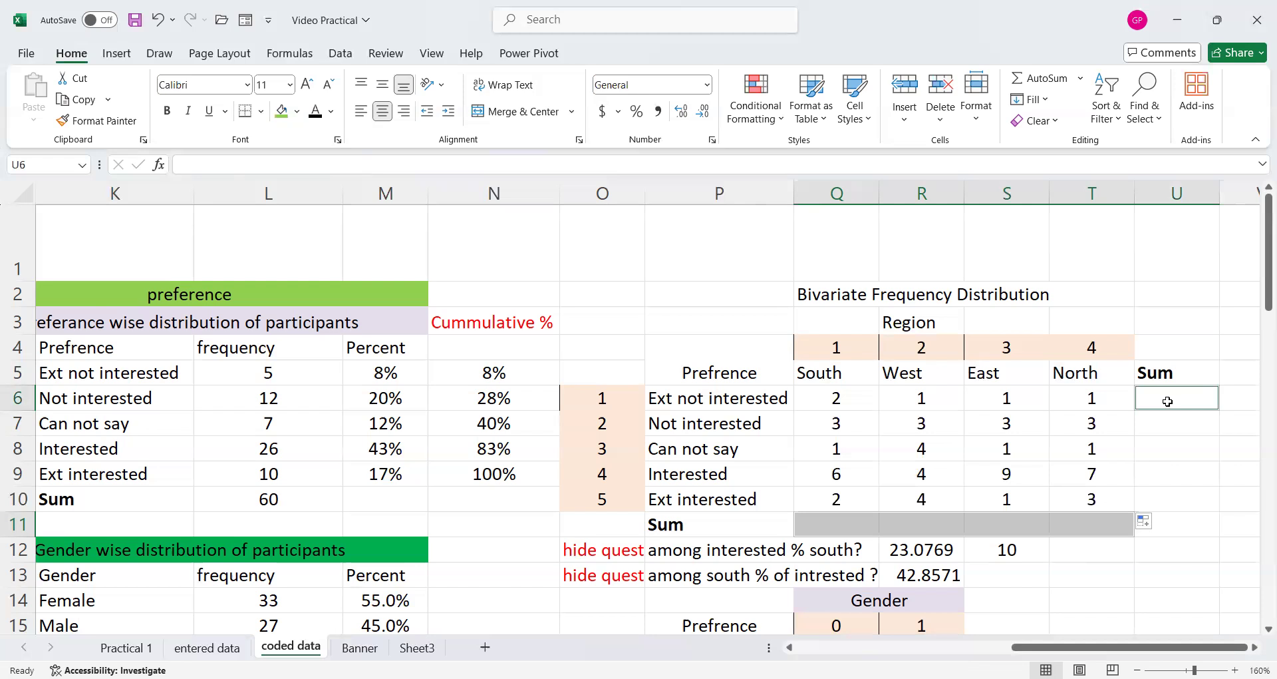
drag(1168, 404, 1166, 496)
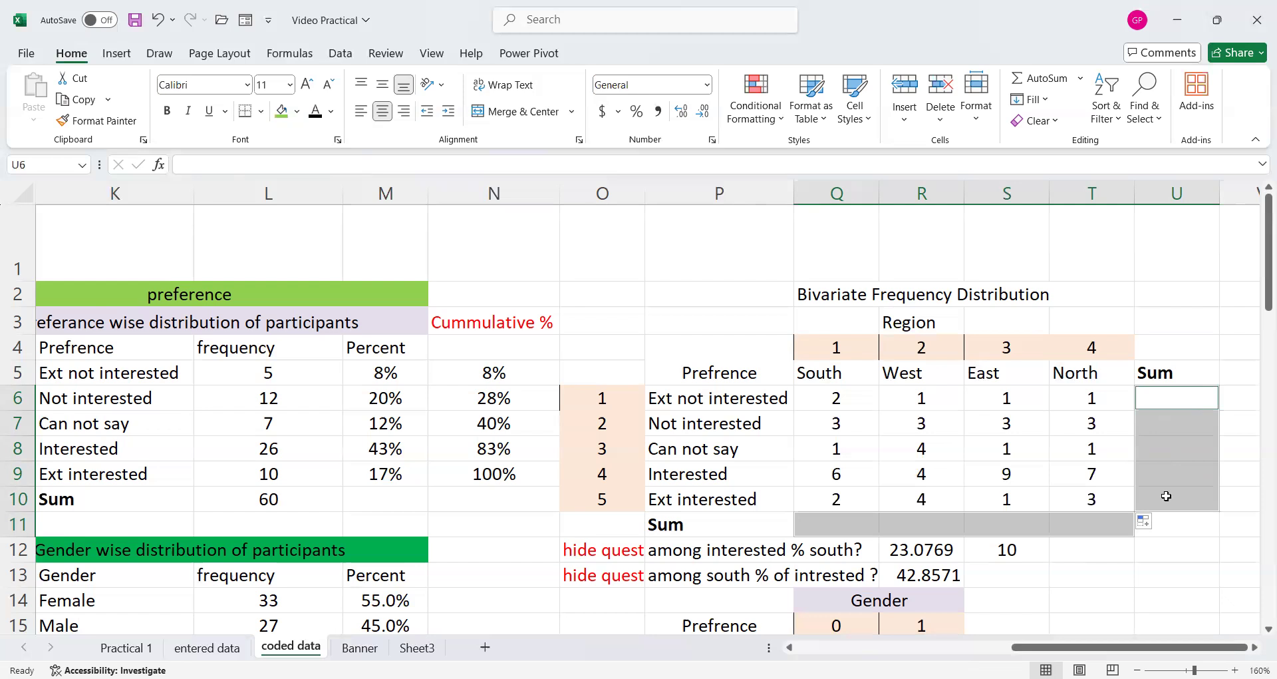
key(alt+equal)
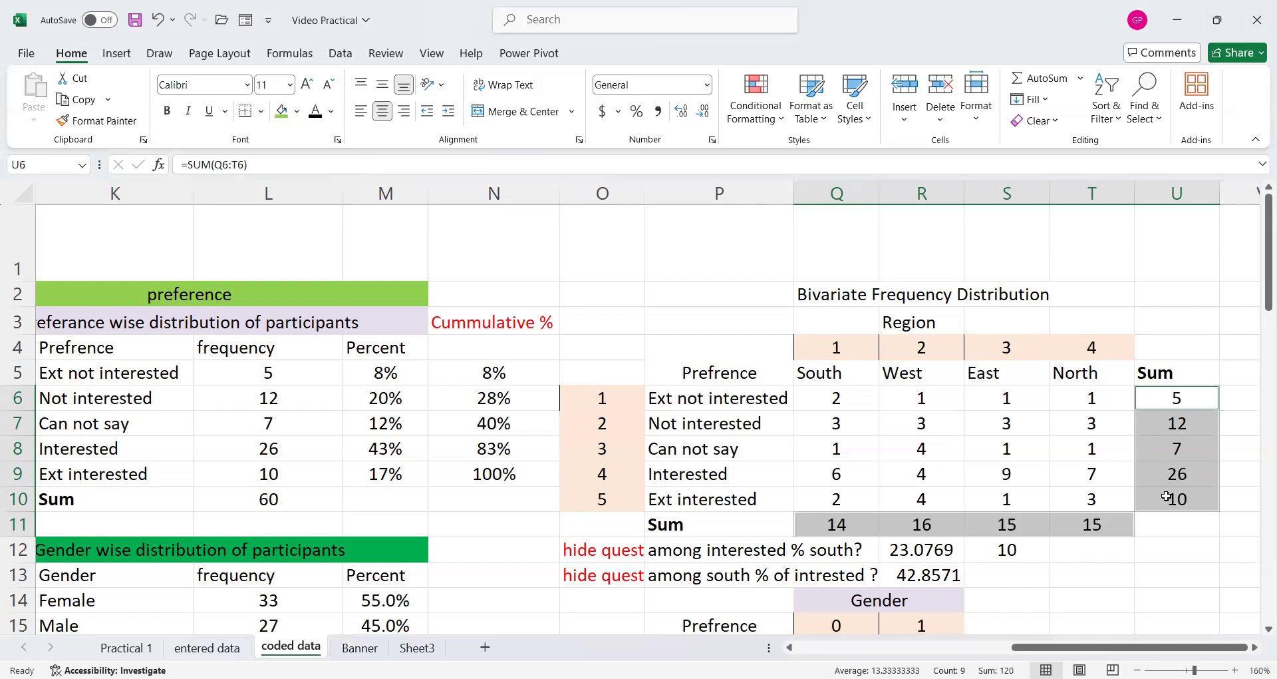
Review the Interested row and enter =6/26 in R12 as the South share among interested participants.
click(670, 551)
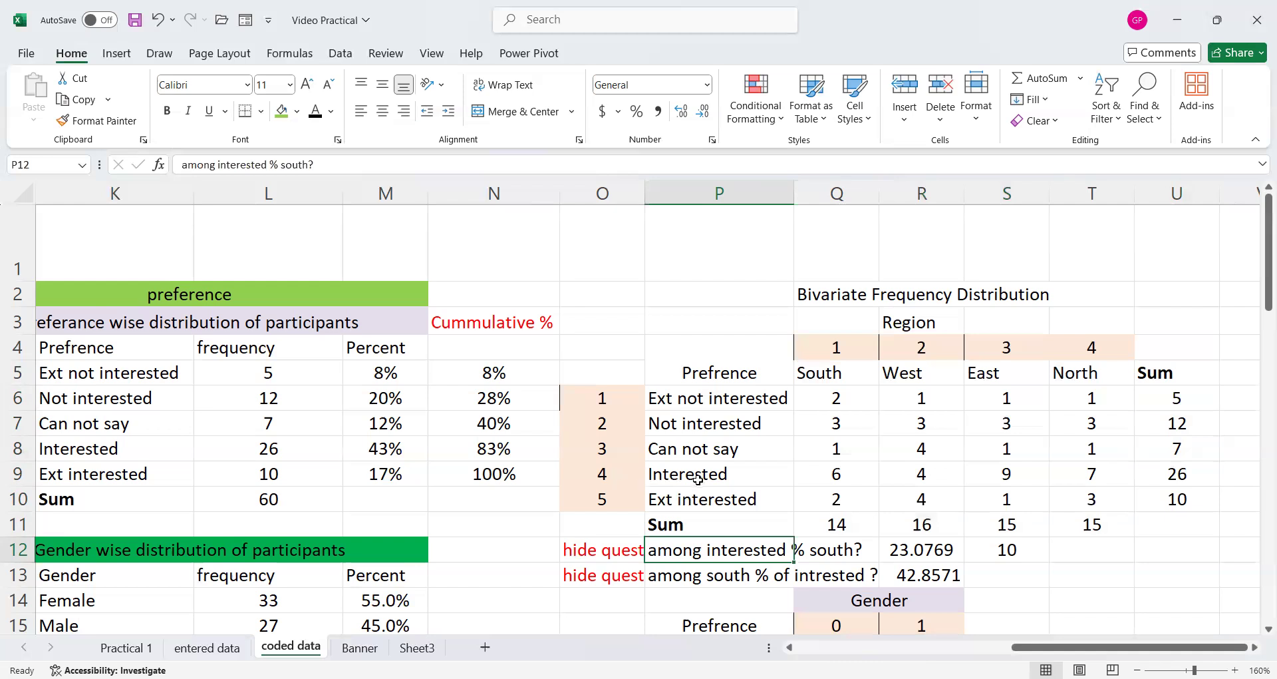
drag(695, 477, 1143, 474)
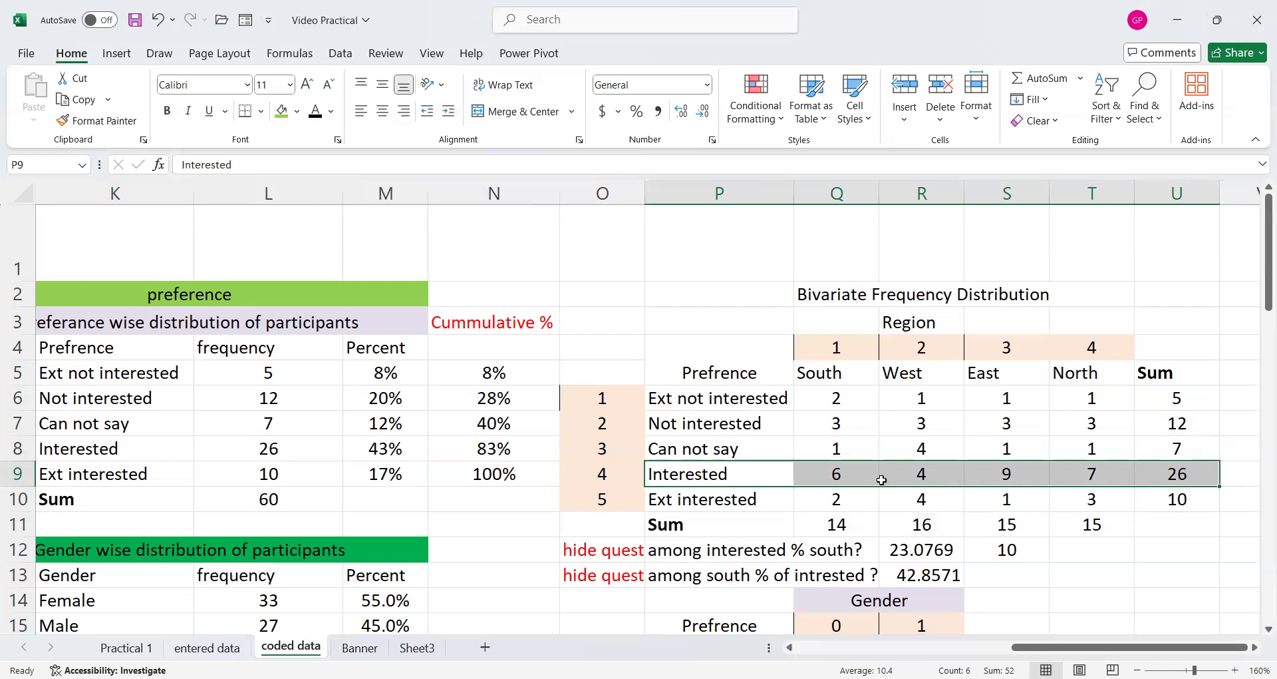
click(904, 550)
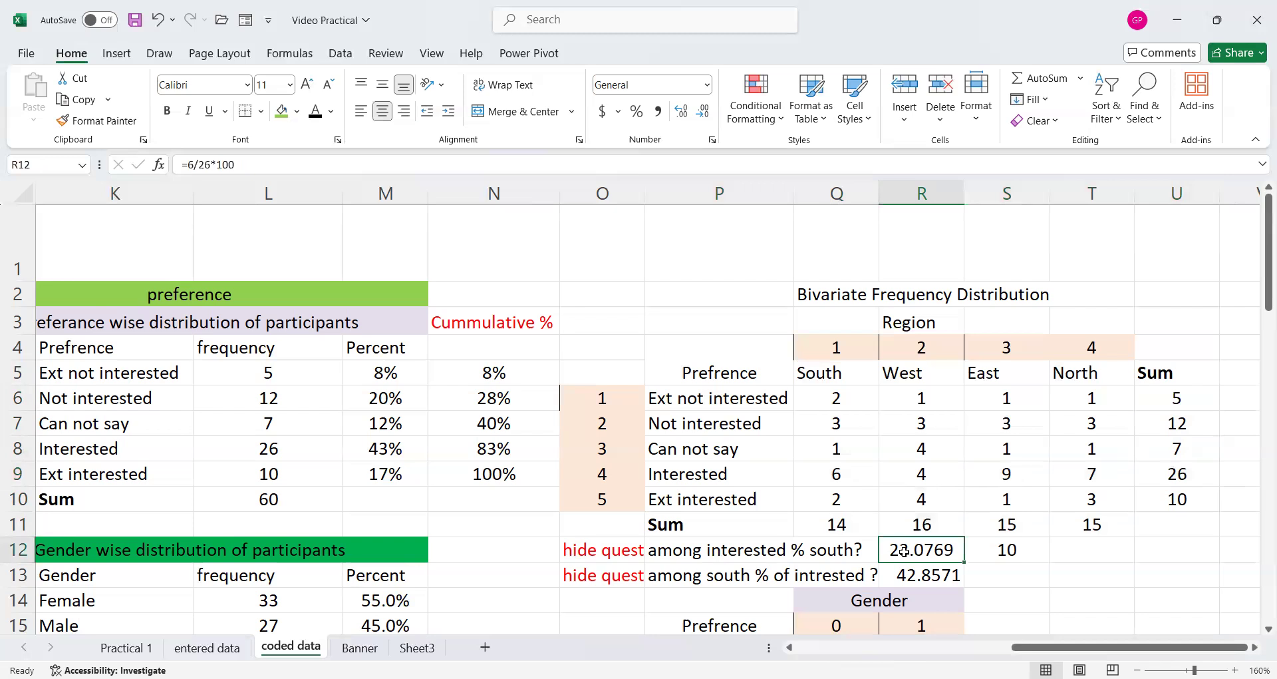
text(=)
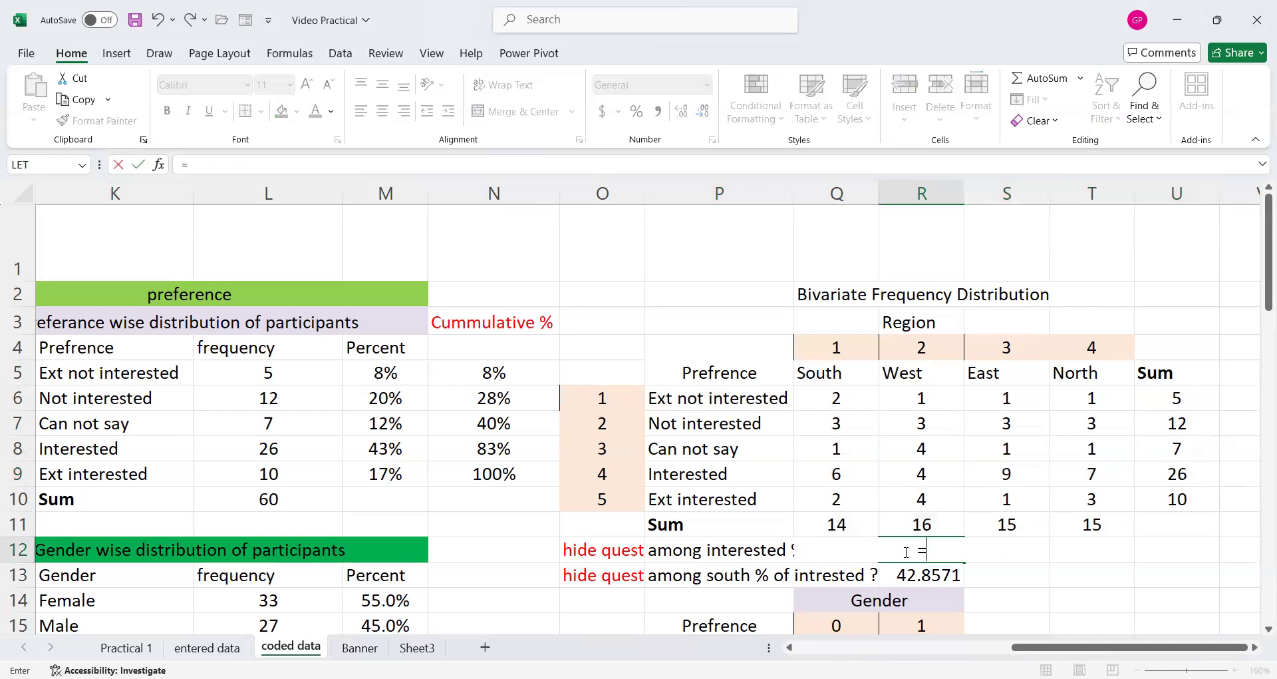
text(6/26)
key(Return)
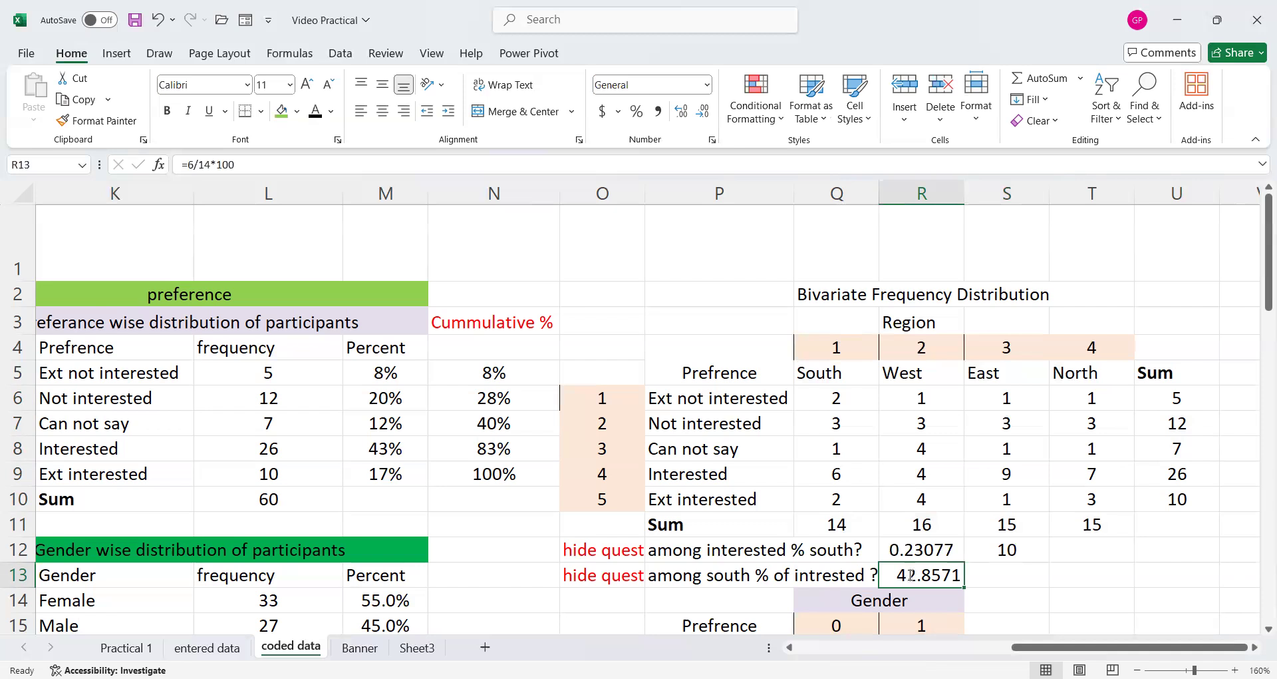
Enter =6/14 in R13 as the share of interested participants among those from the South.
text(=6)
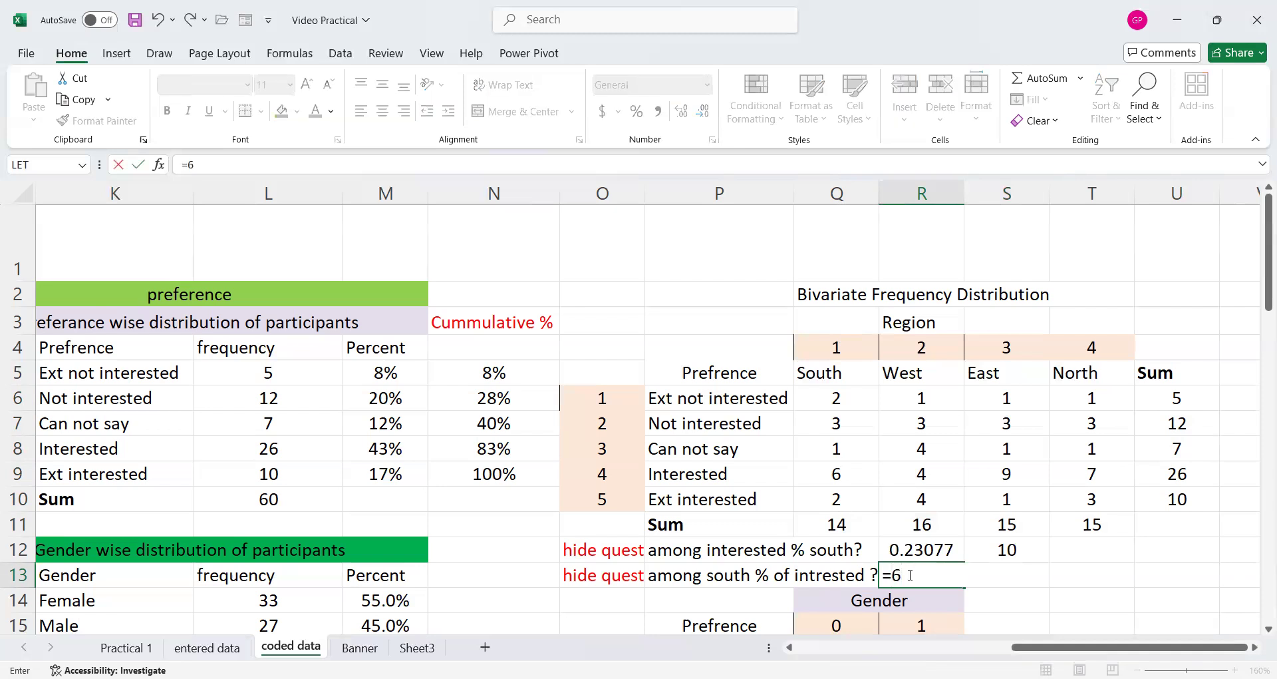
text(/14)
key(Return)
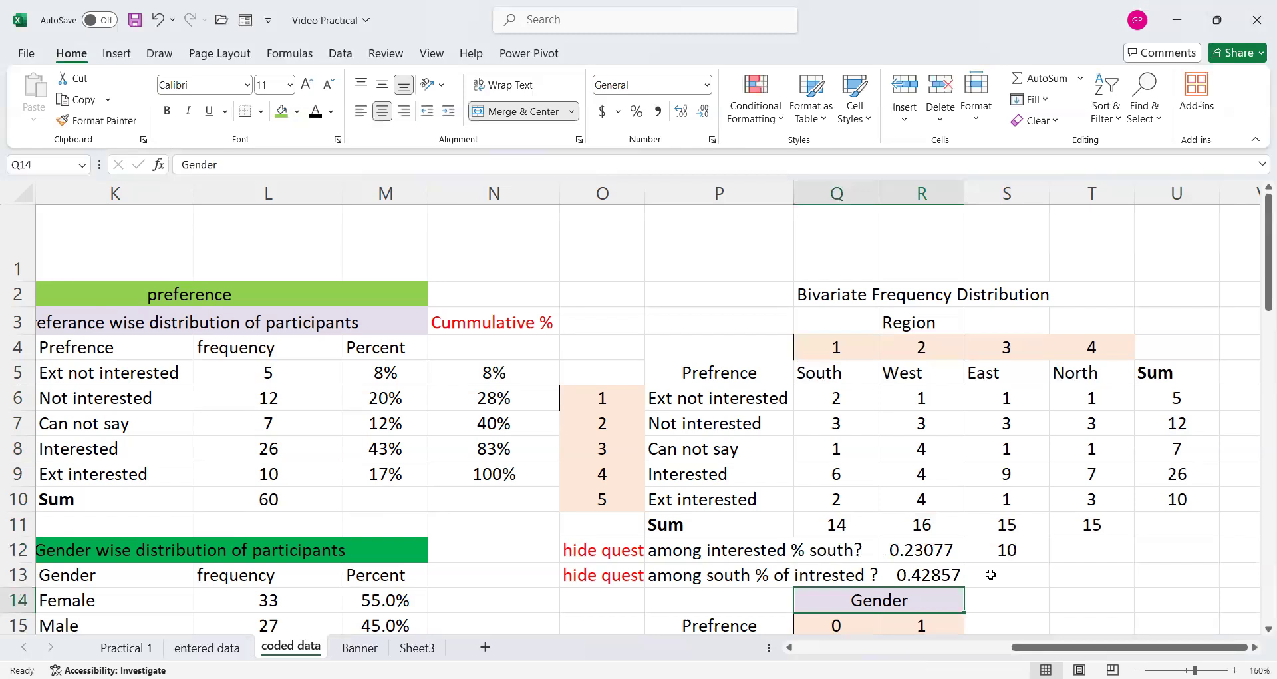
Enter =6/60 in S12 as the share of interested South participants among all participants.
click(998, 551)
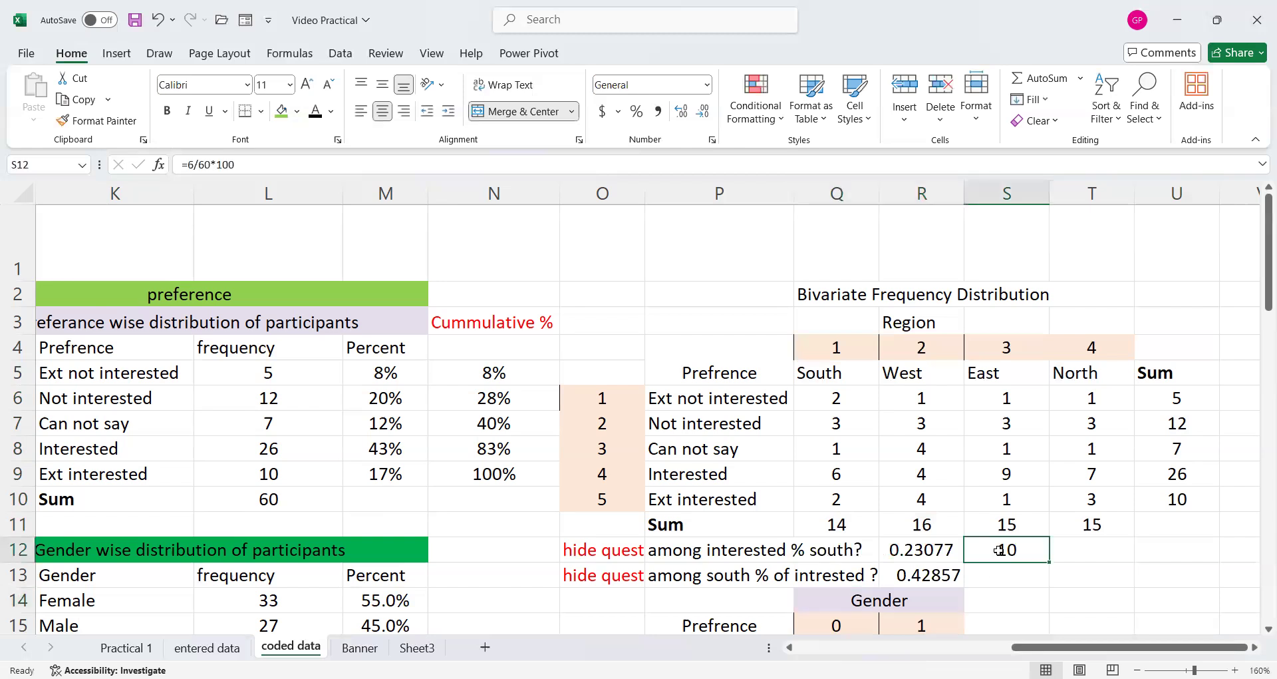
text(=)
text(6)
text(60)
key(BackSpace)
key(BackSpace)
text(/)
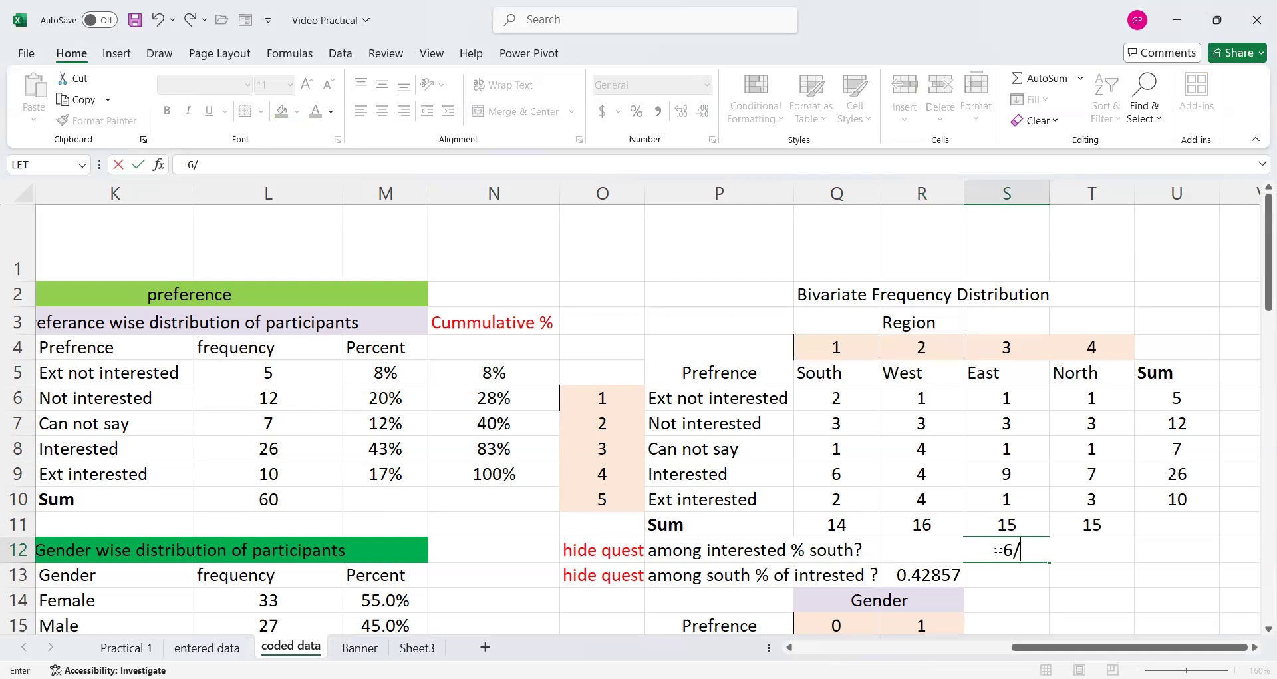
text(60)
key(Return)
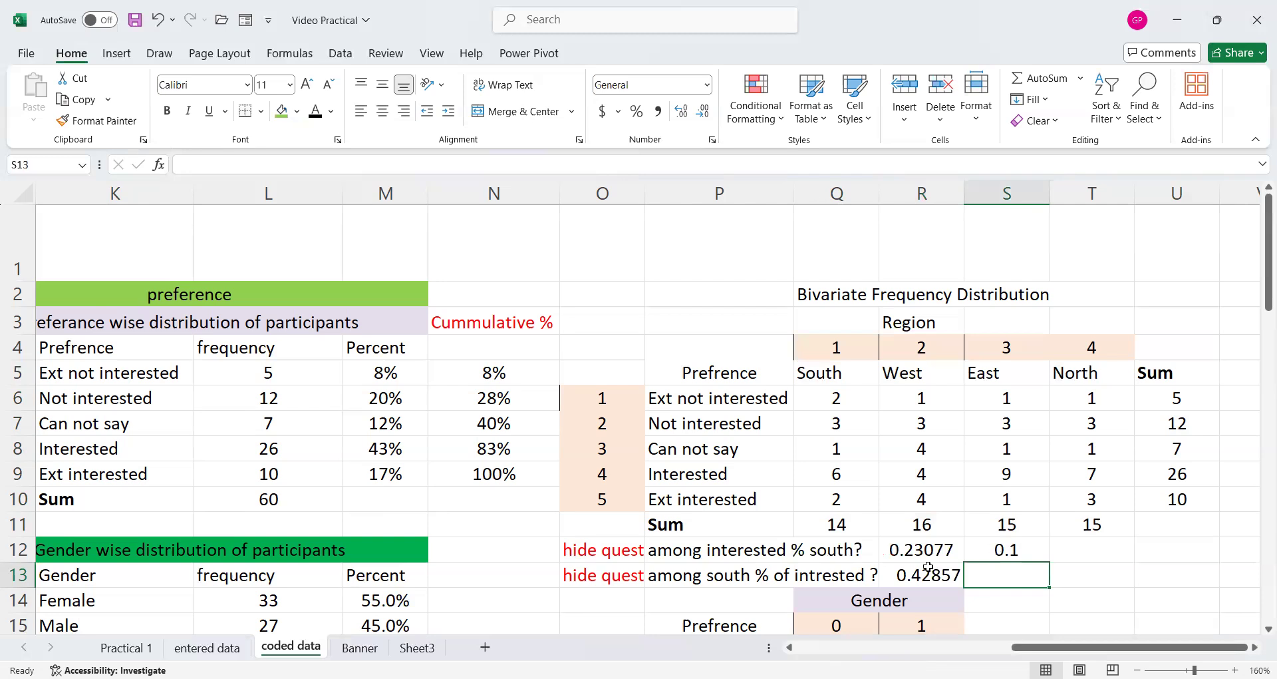
Clear the counts and sums in M37:Q42 of the preference-by-region table for males.
scroll(913, 563, down, 2)
scroll(913, 562, down, 2)
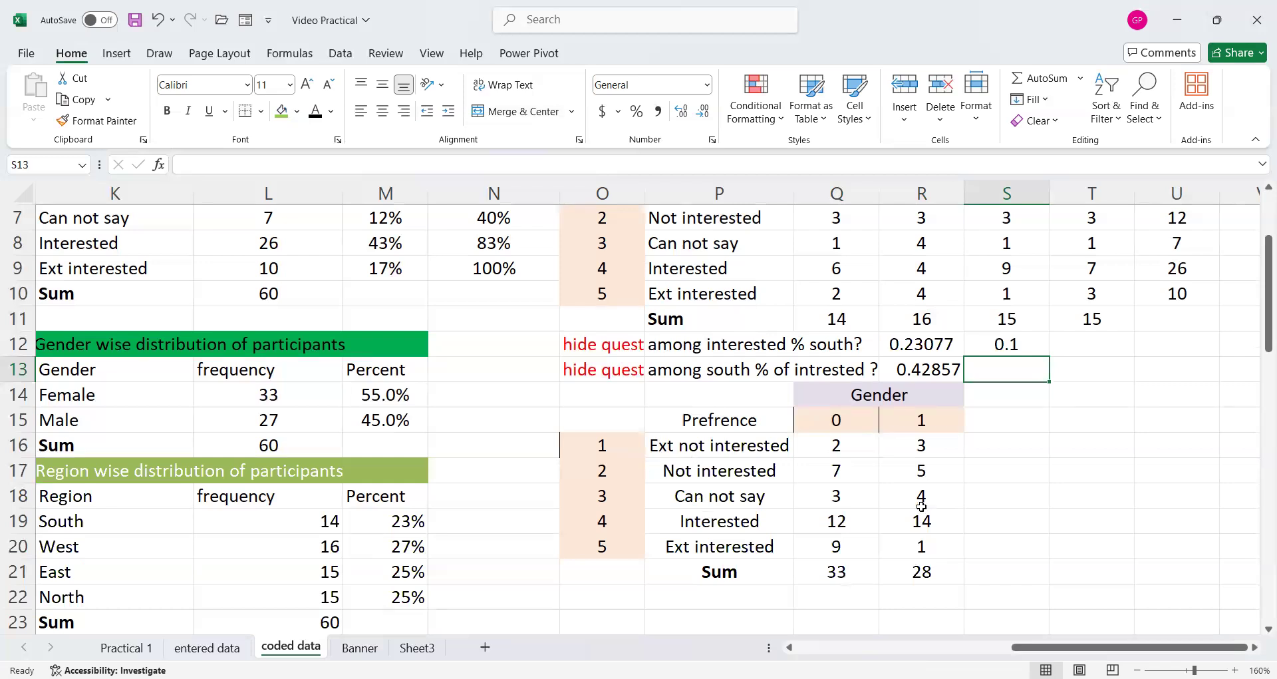
scroll(921, 507, up, 2)
scroll(922, 506, down, 8)
scroll(920, 508, up, 3)
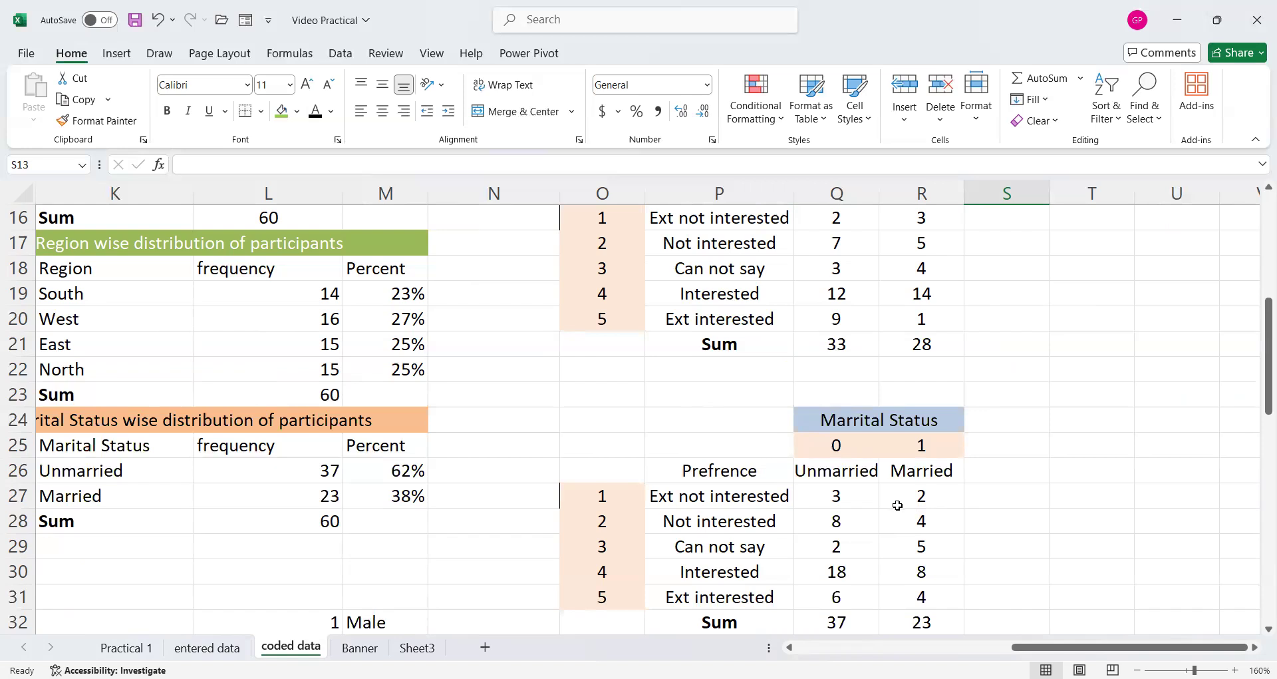
scroll(896, 506, down, 2)
scroll(896, 507, down, 1)
scroll(892, 514, down, 1)
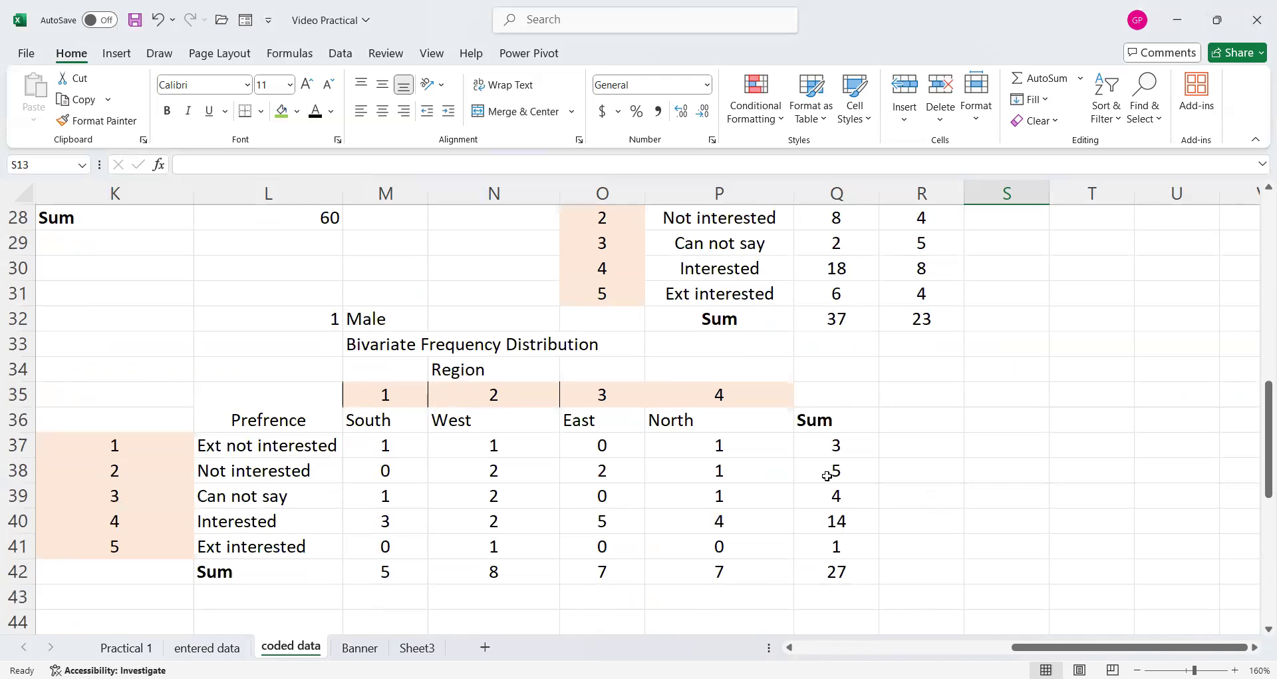
drag(382, 447, 803, 564)
key(Delete)
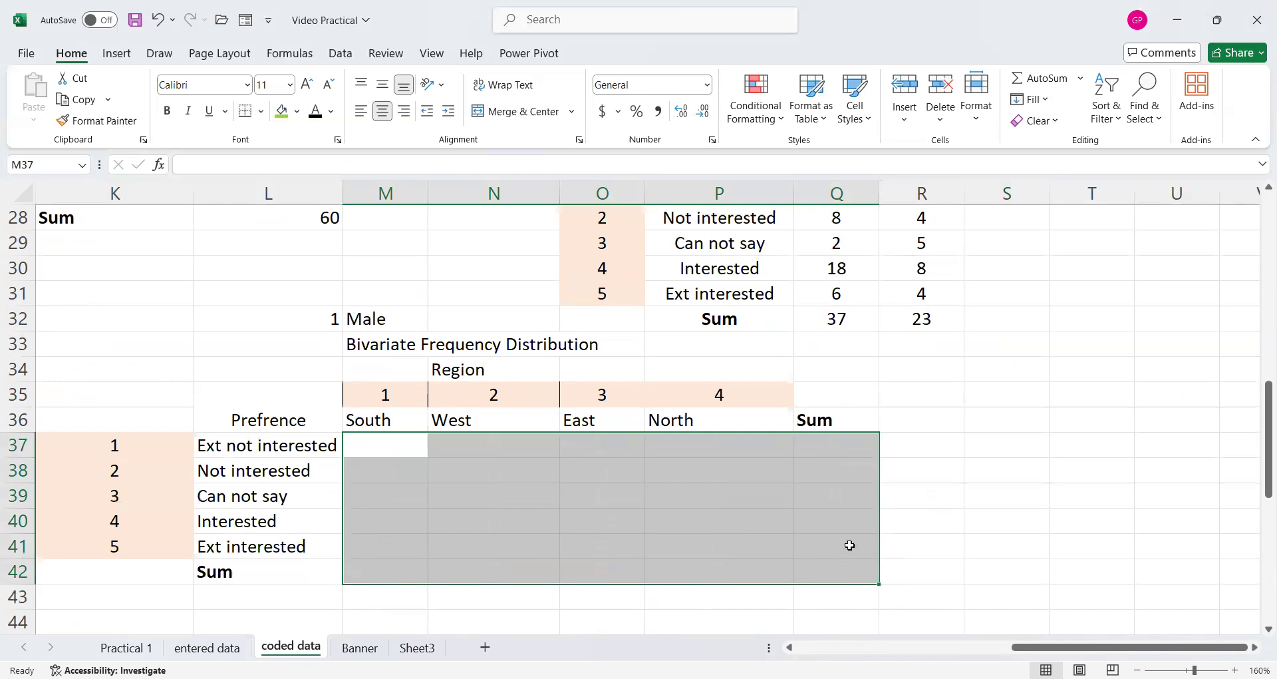
Begin a COUNTIFS formula in M37 with the Preference range matched against the preference code in K37.
click(389, 448)
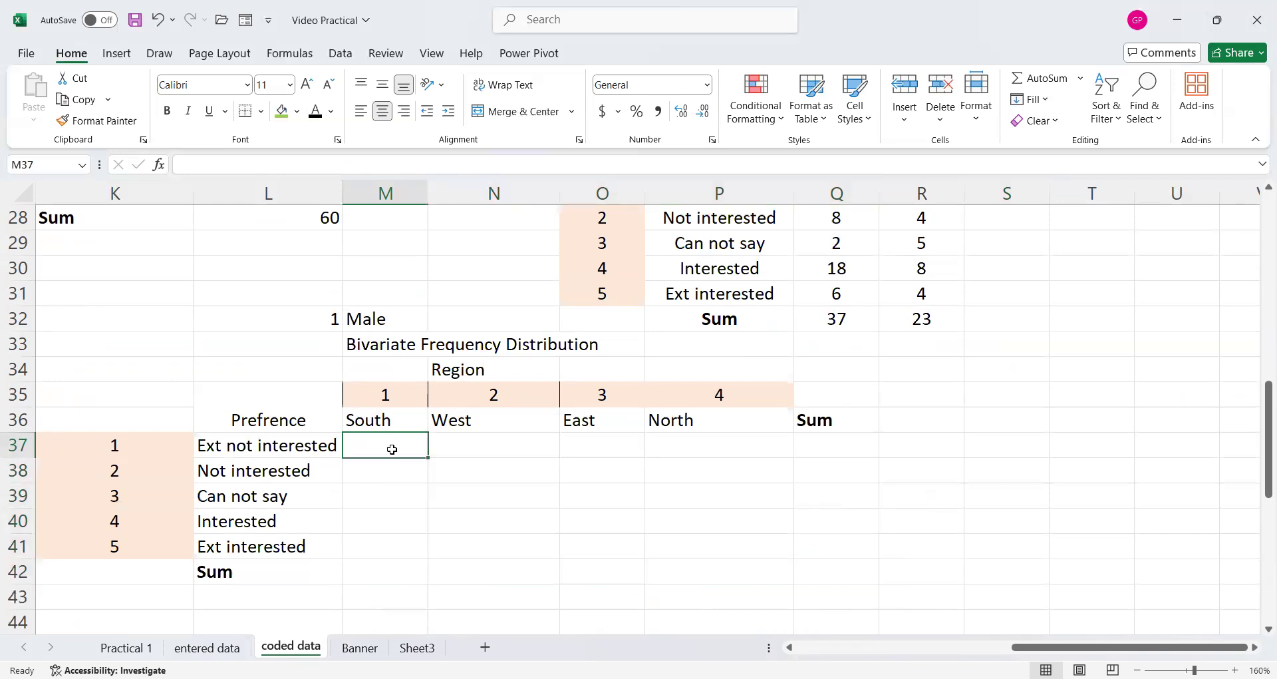
text(=)
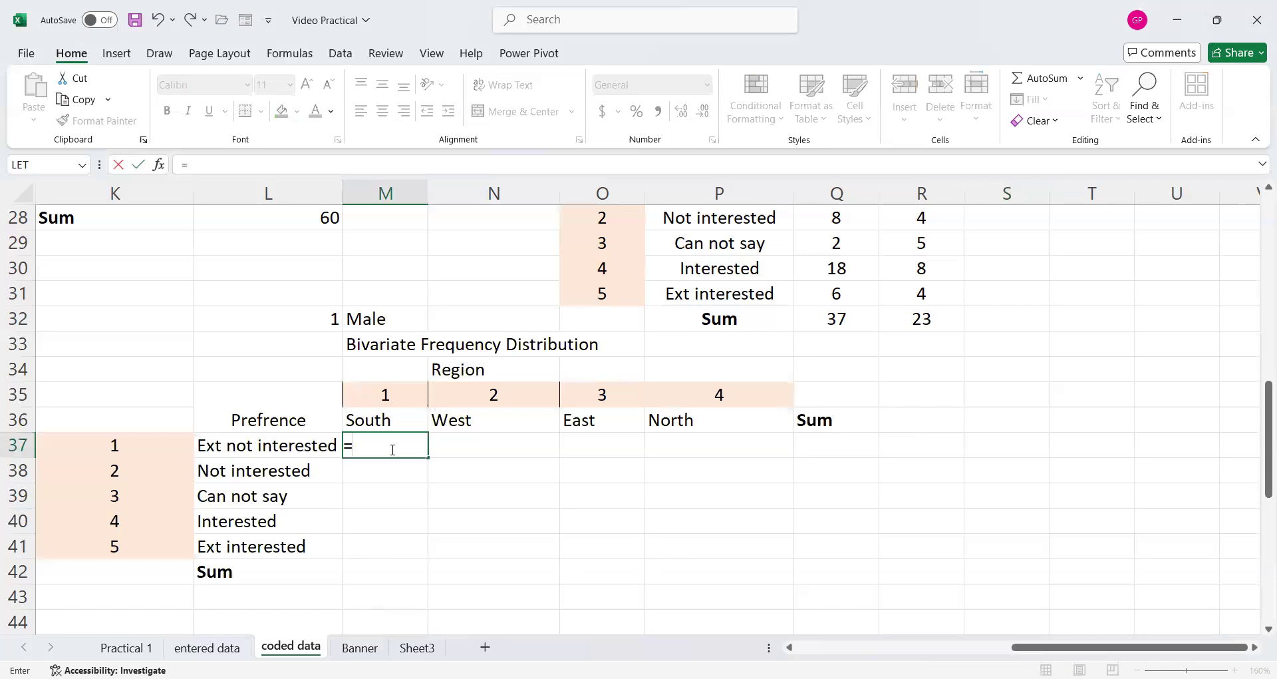
text(countif)
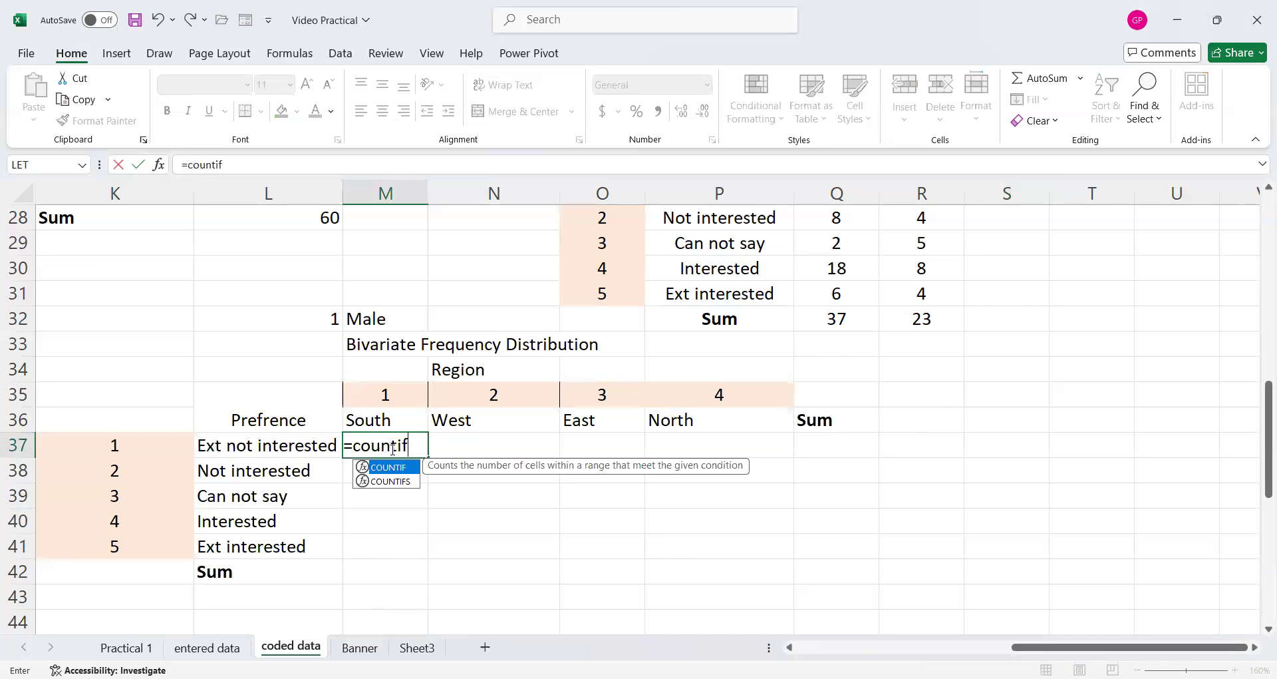
text(s()
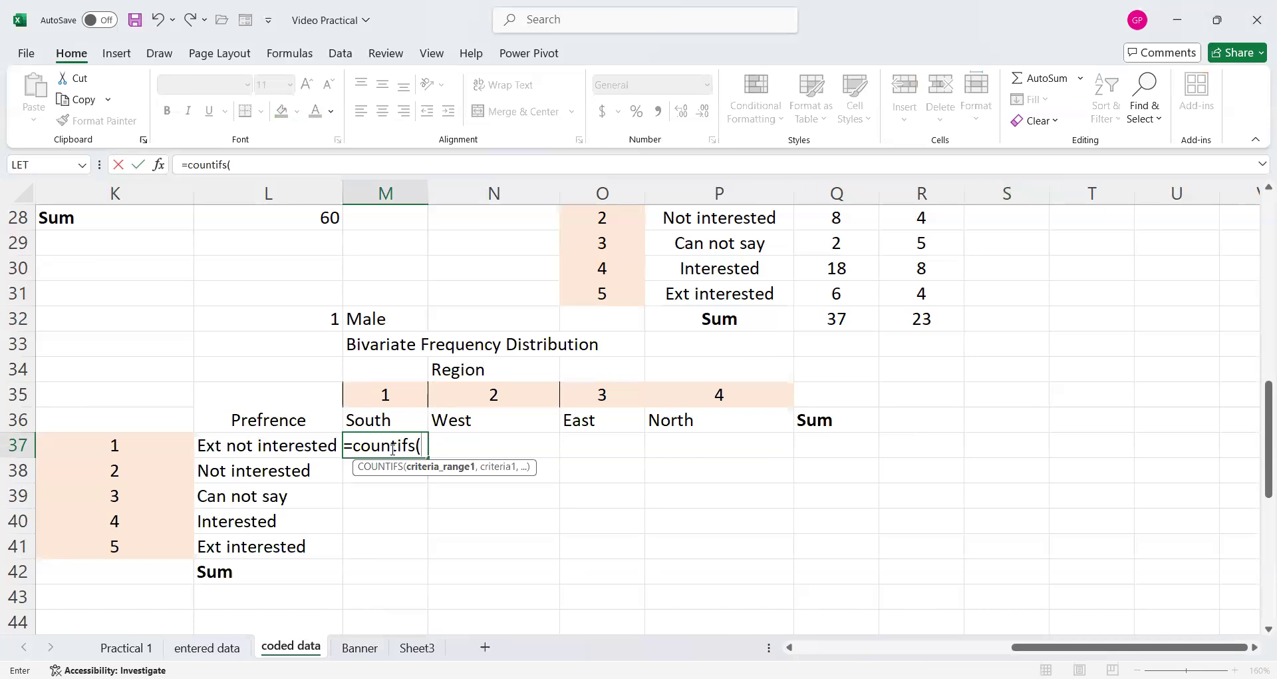
text(pre)
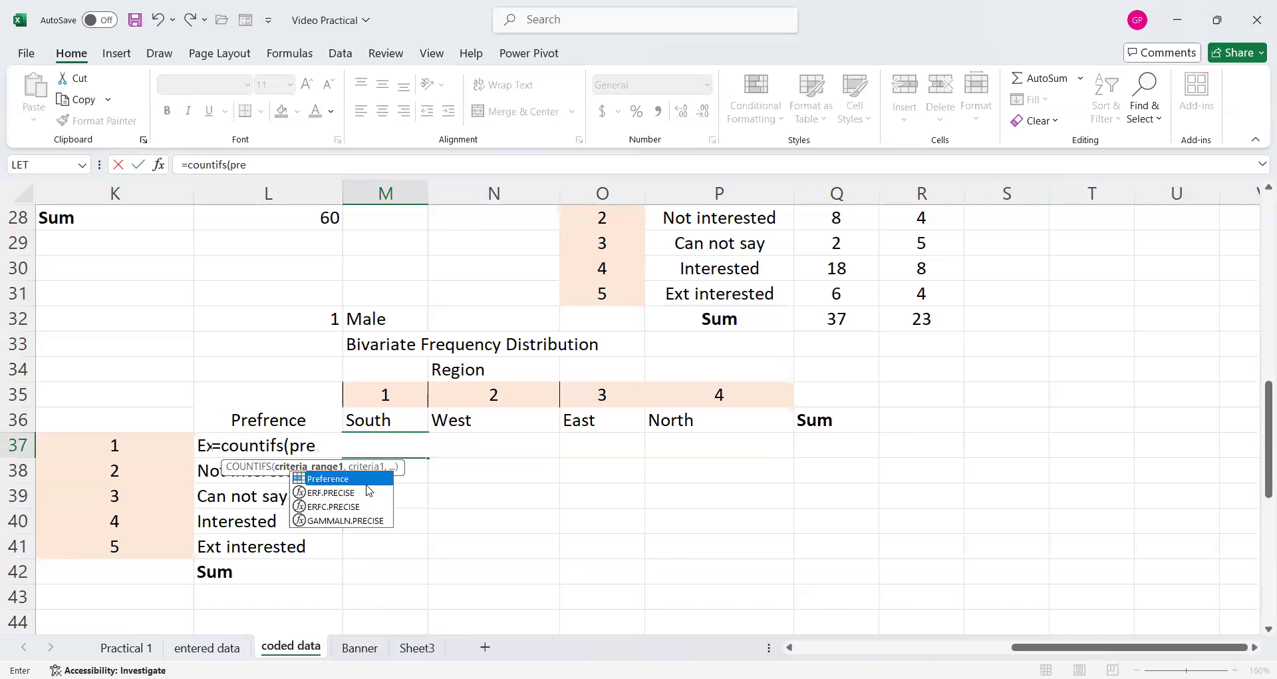
double_click(346, 480)
text(,)
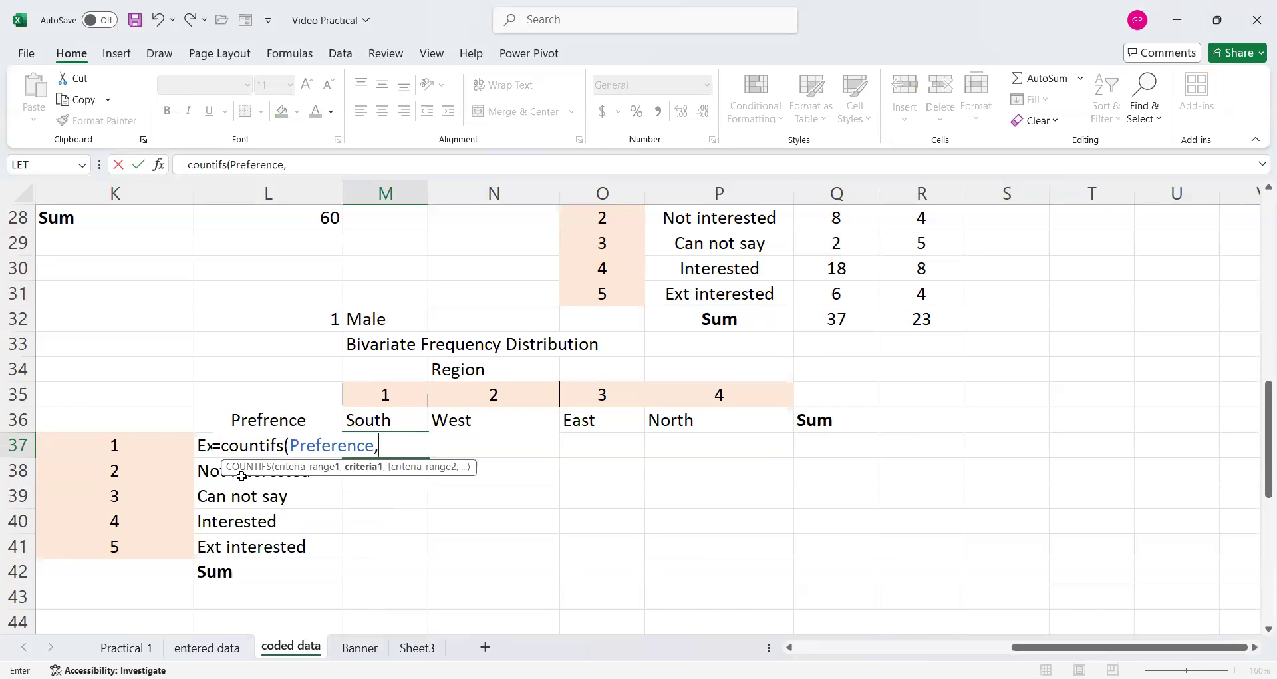
click(116, 445)
text(,)
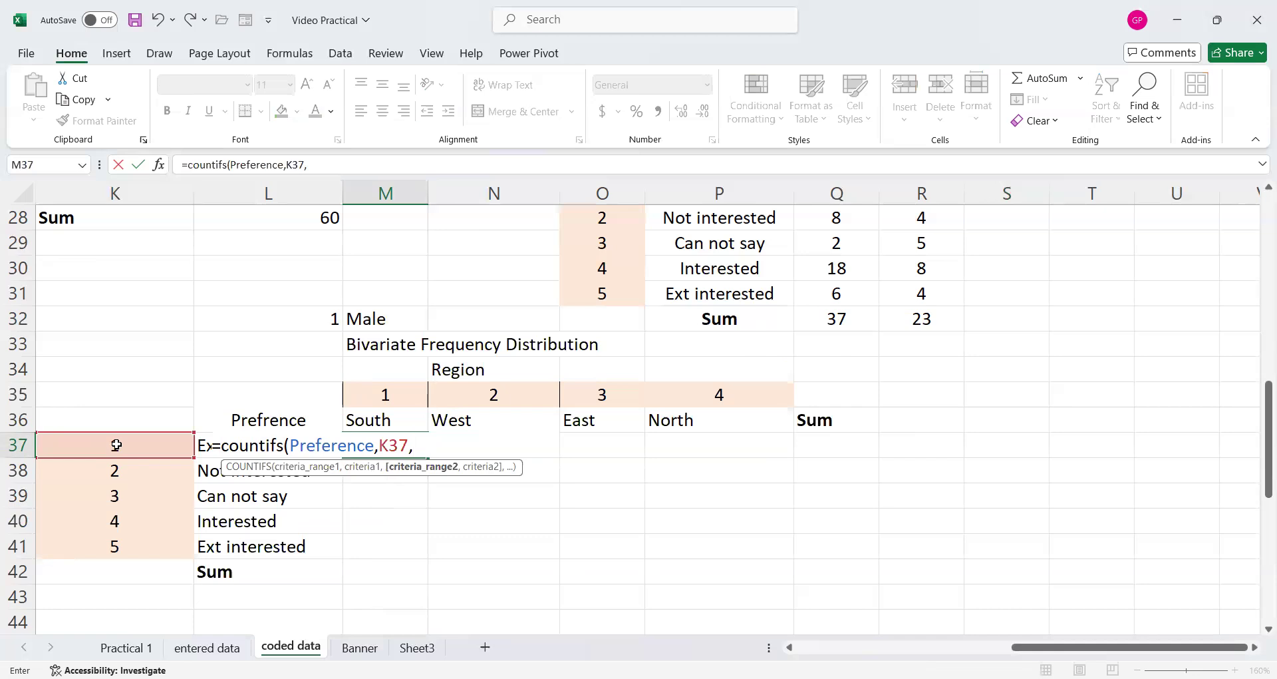
Add the Region range matched against the South code in M35 as the formula's second condition.
text(reg)
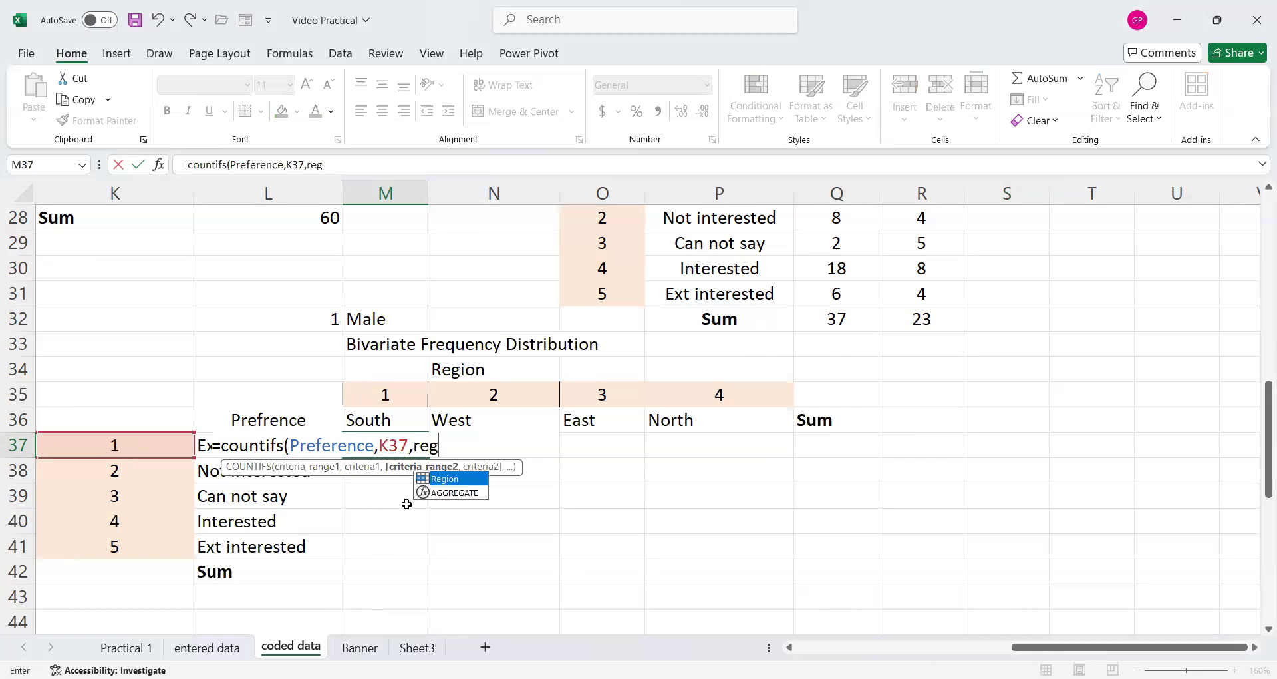
double_click(444, 479)
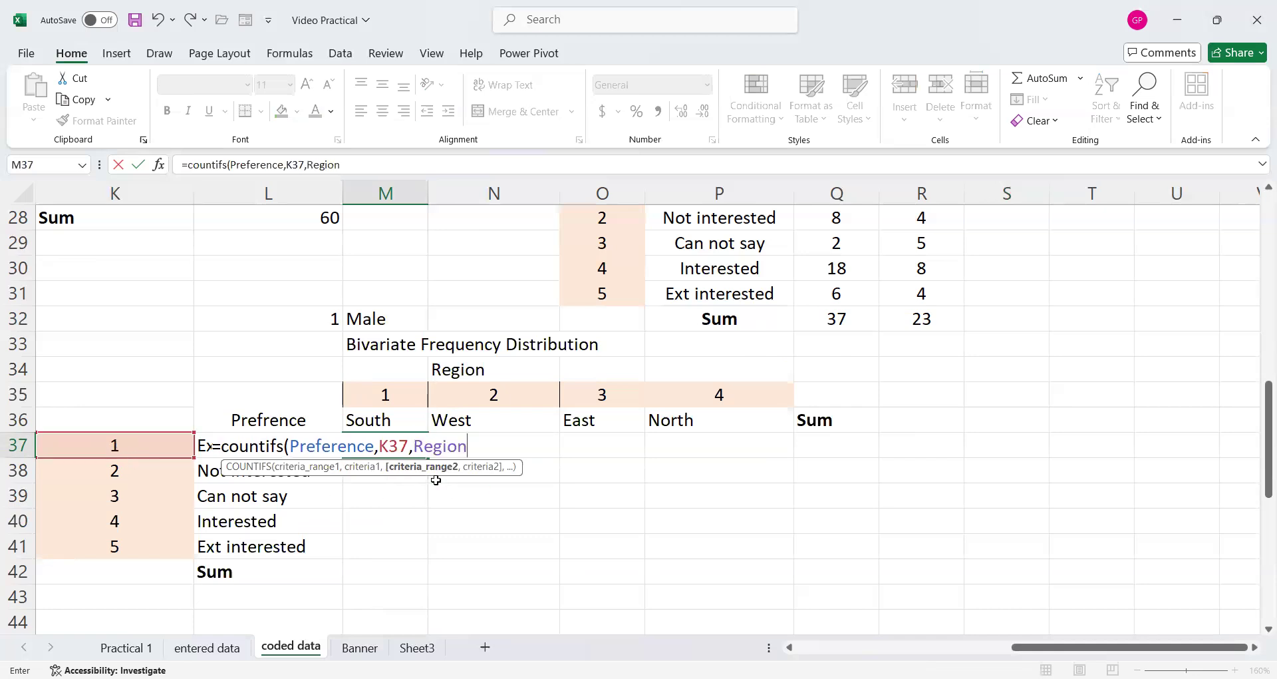
text(,)
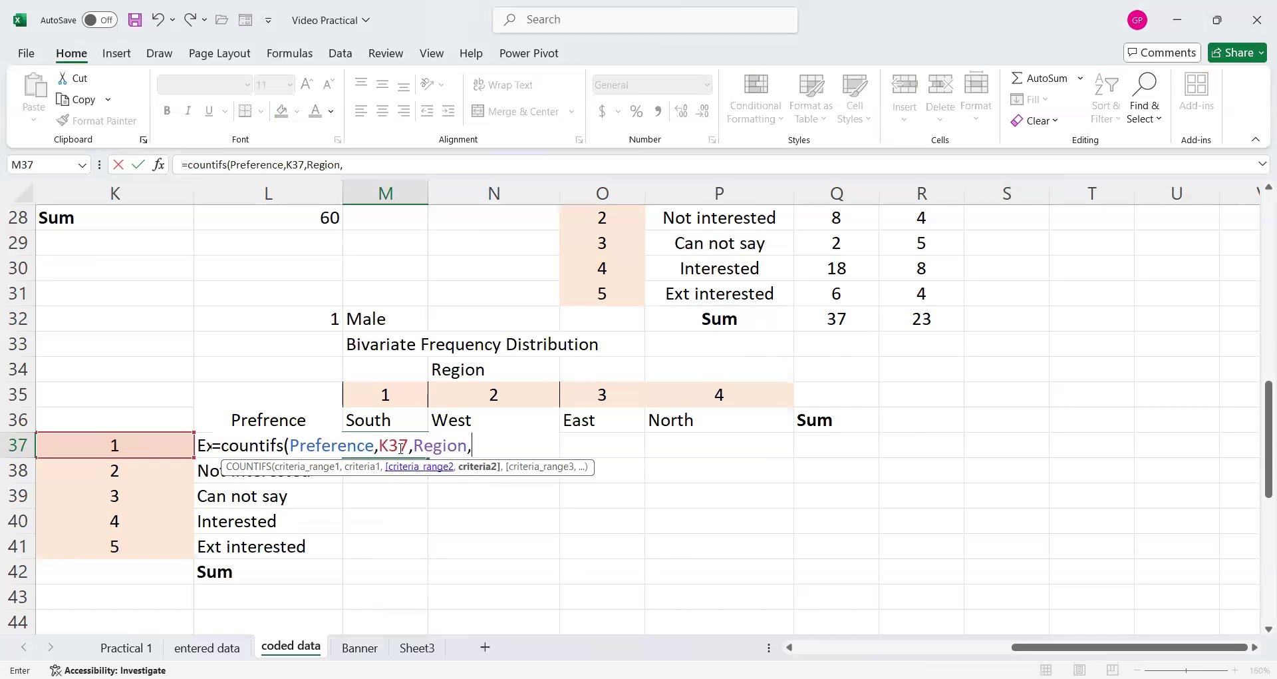
click(389, 395)
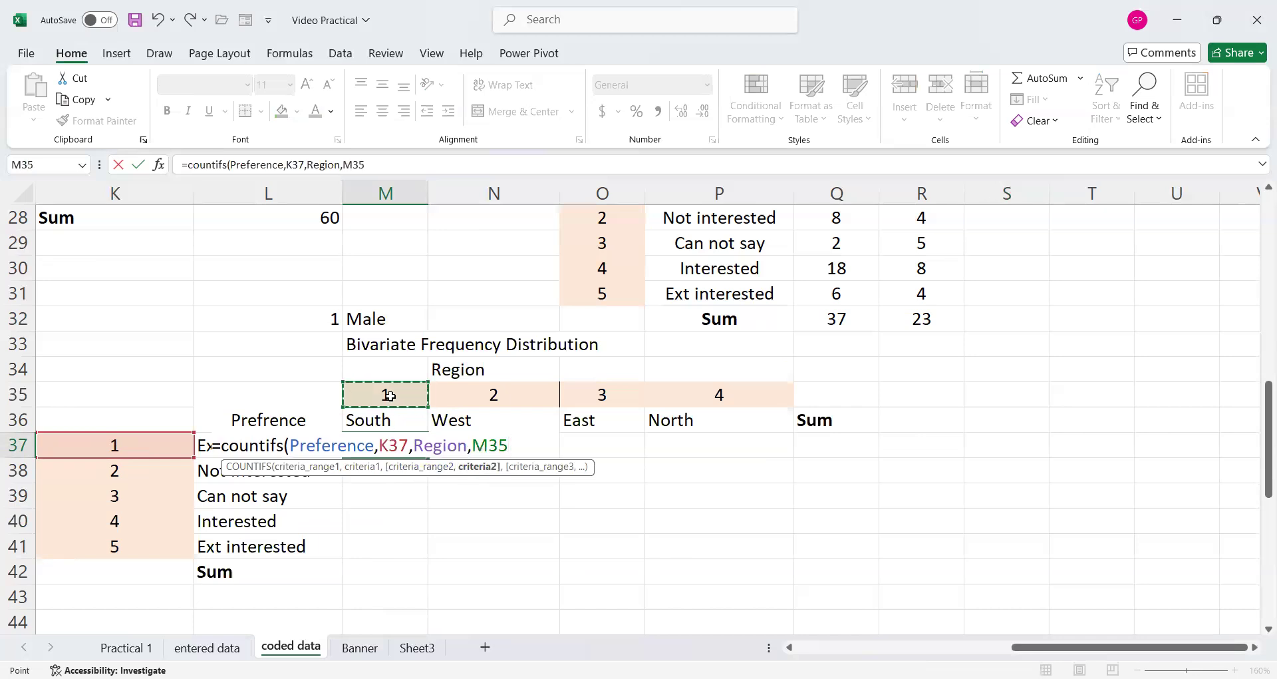
text(,)
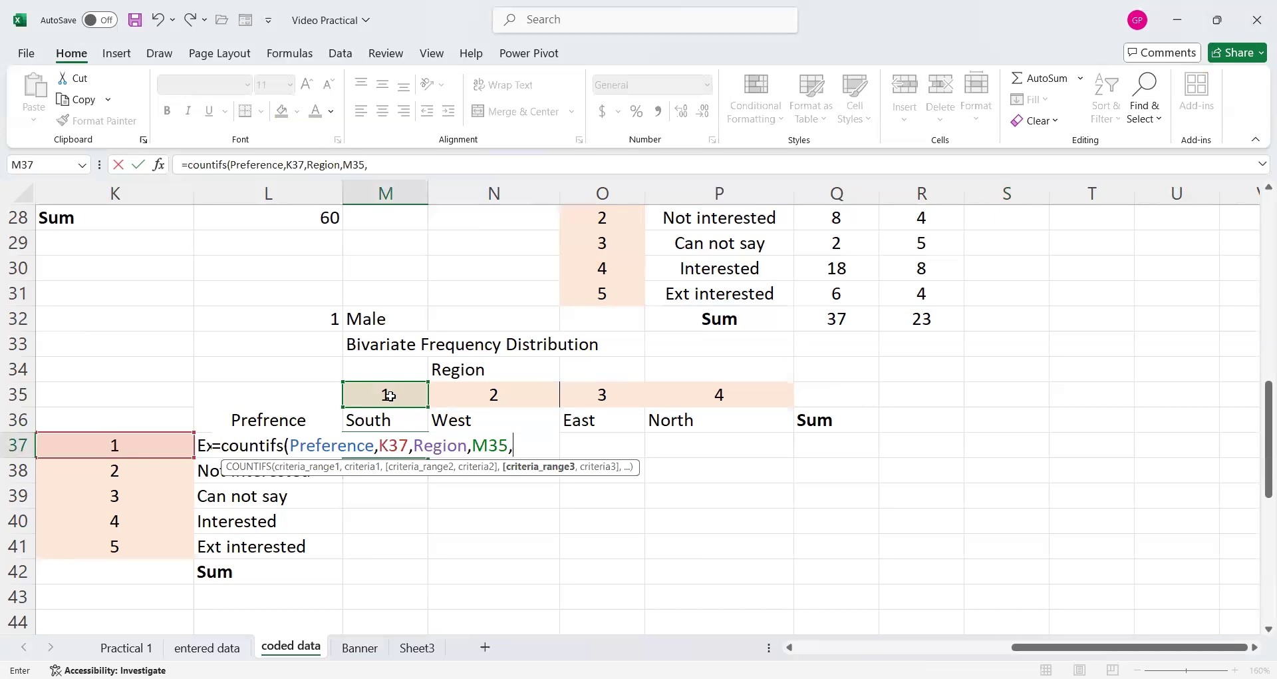
Add the gender range with criterion 1 for males as the third condition and close the formula's parenthesis.
text(g)
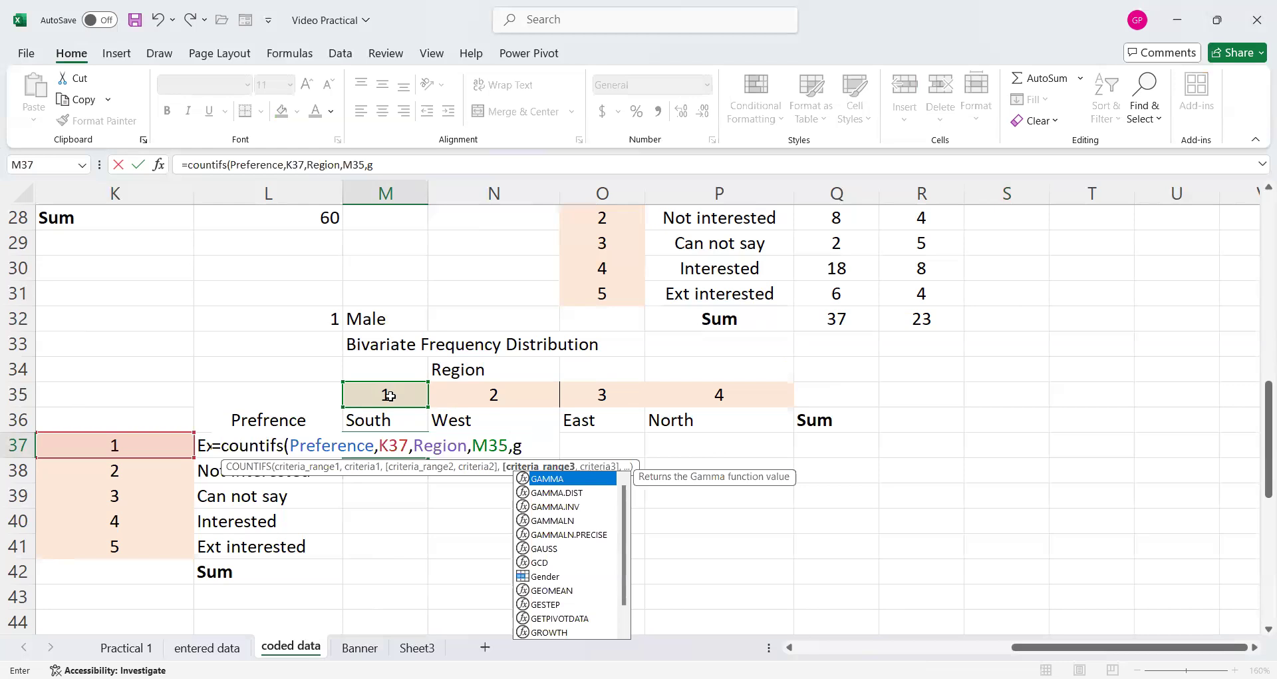
text(ender)
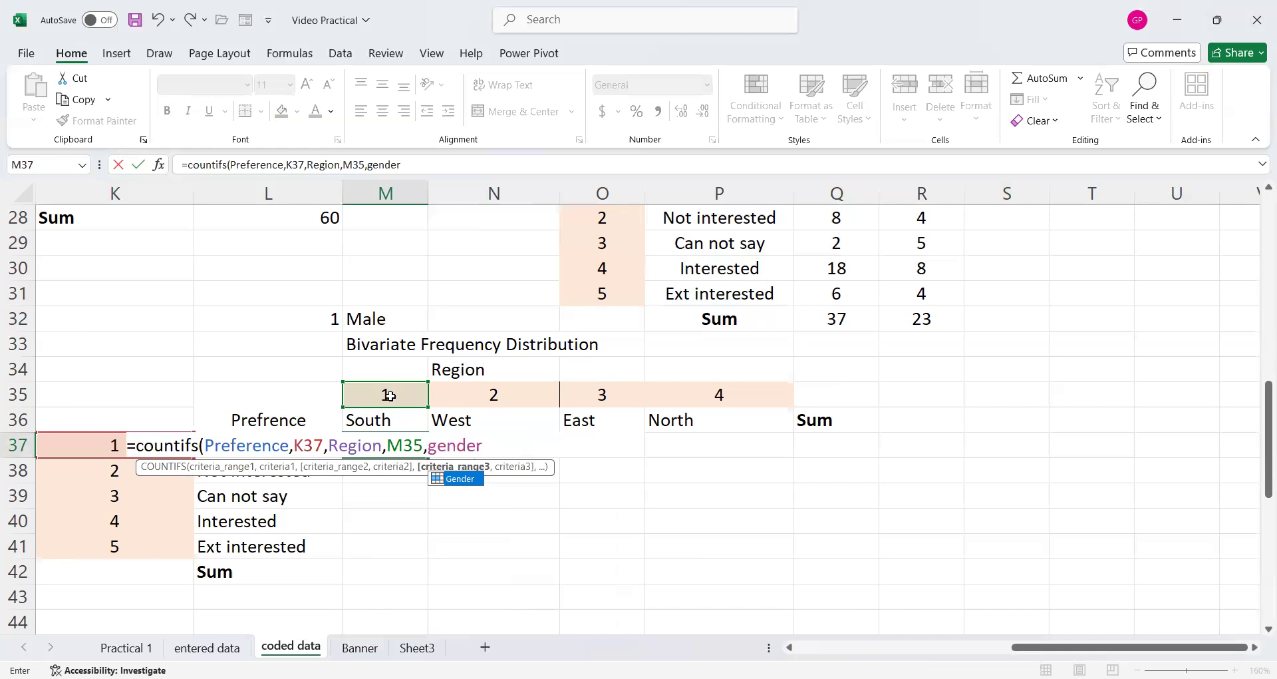
text(,1)
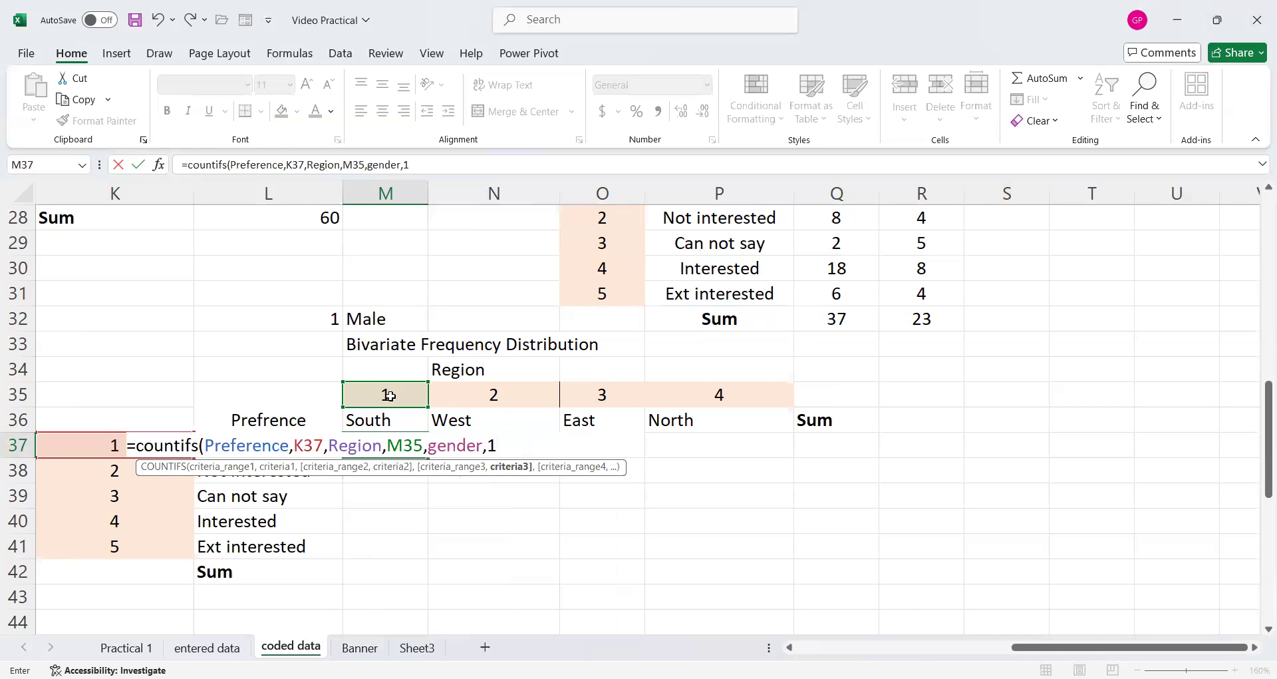
text())
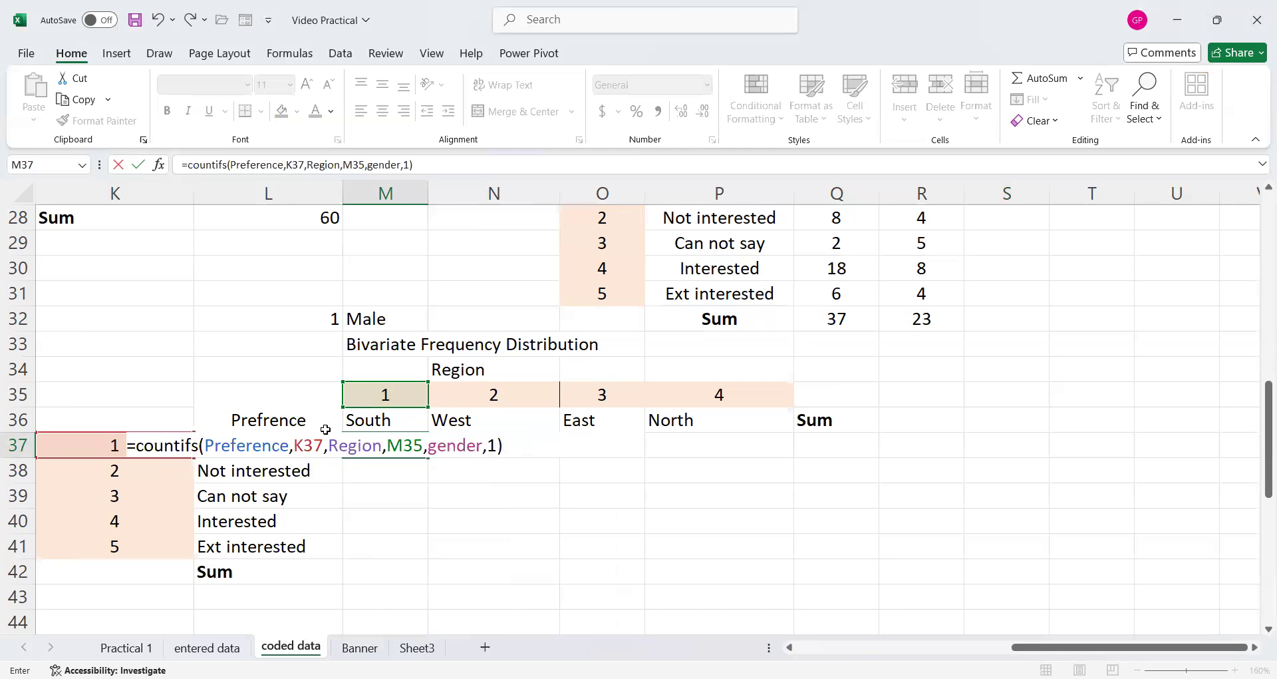
Change the references to $K37 and M$35, enter the formula, and fill it across M37:P41.
click(286, 165)
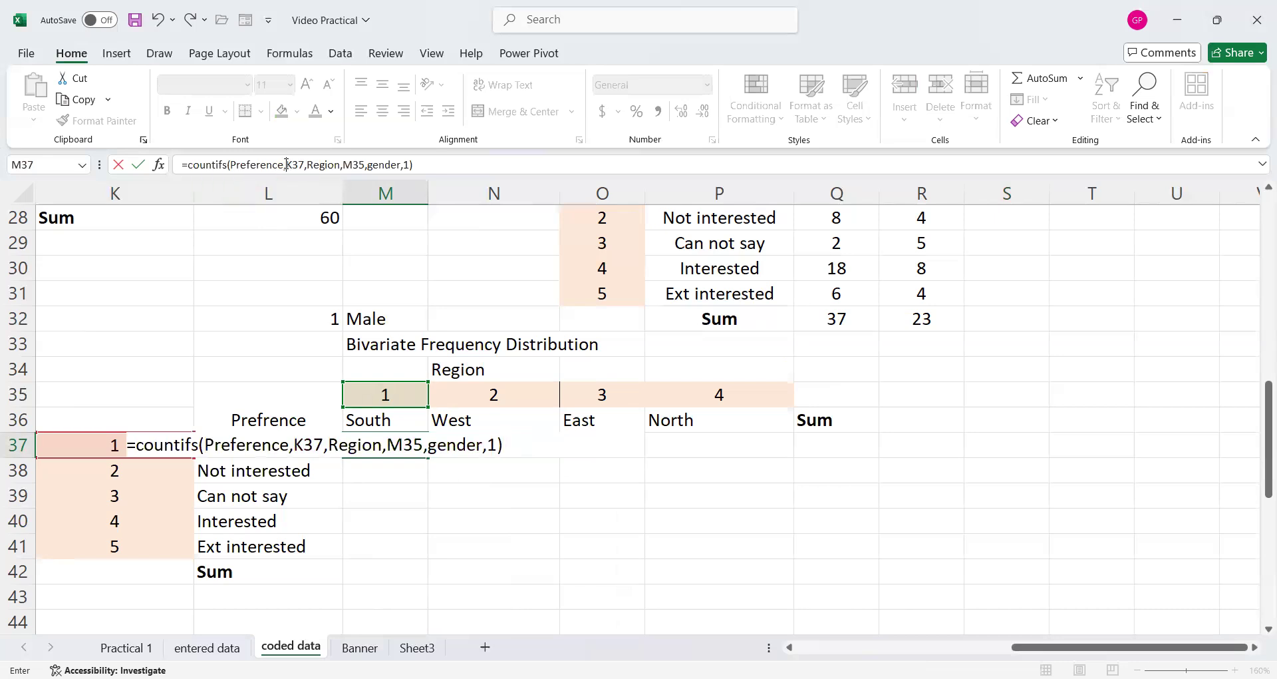
click(286, 165)
text($)
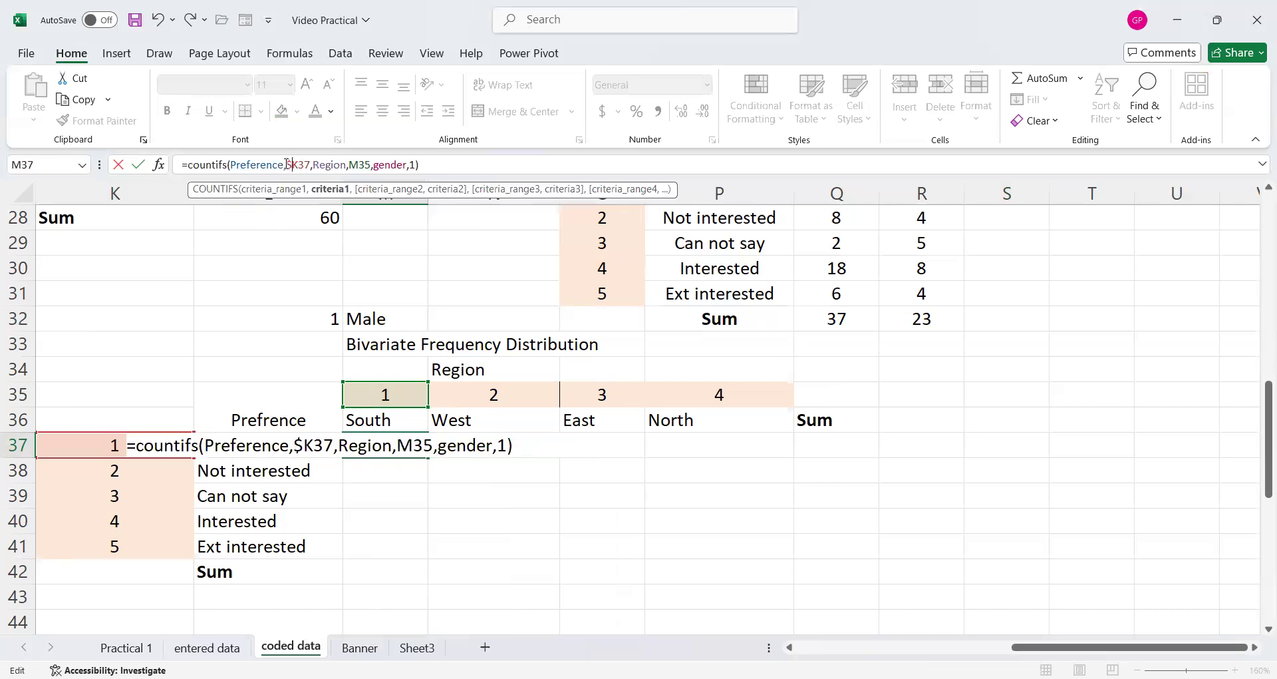
click(362, 166)
text($)
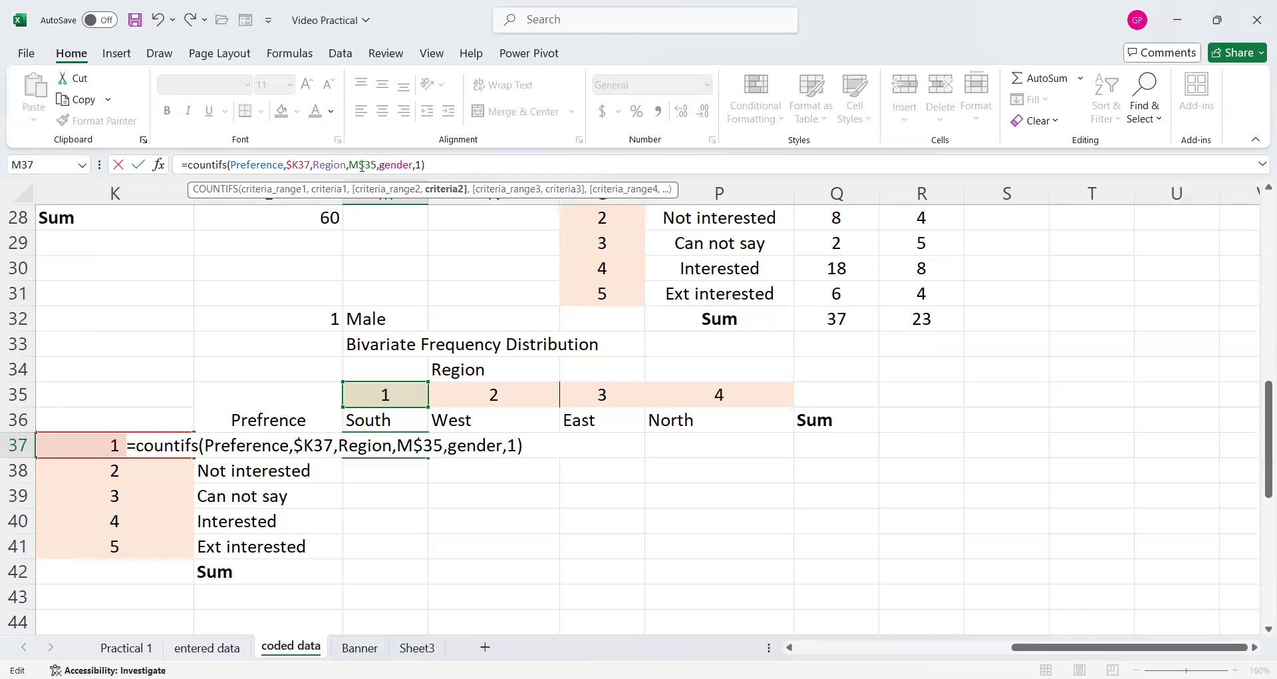
key(Return)
click(401, 446)
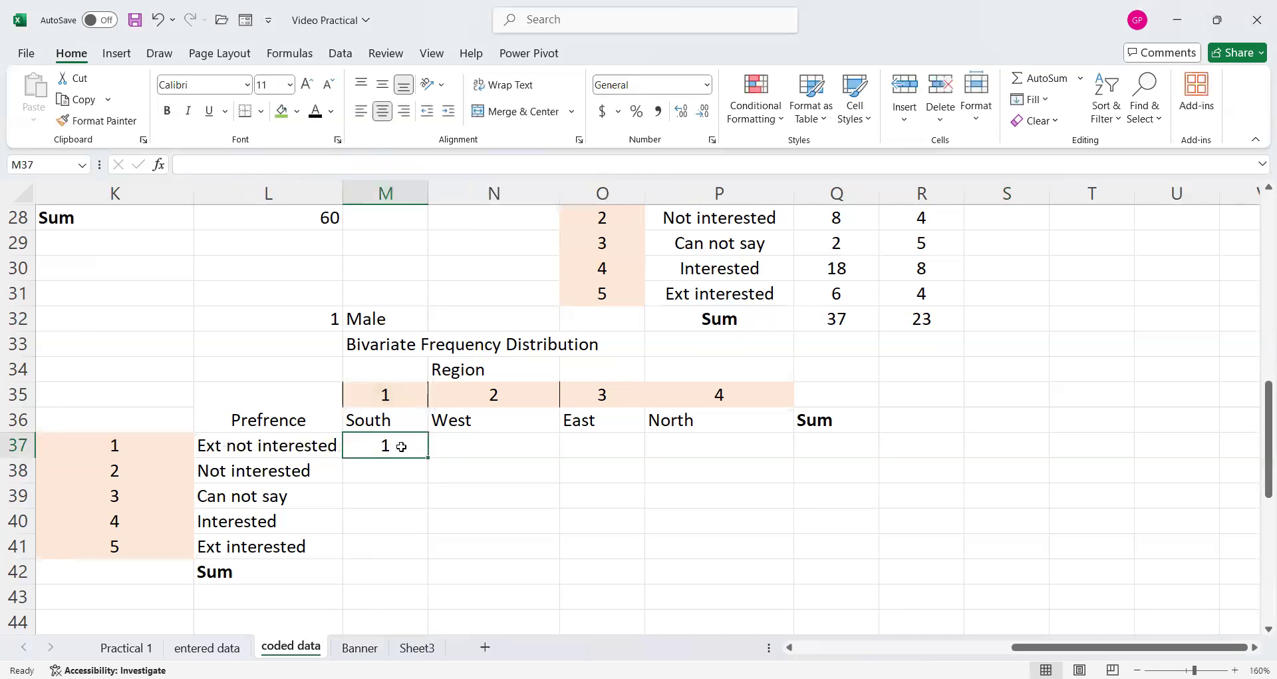
drag(428, 457, 785, 552)
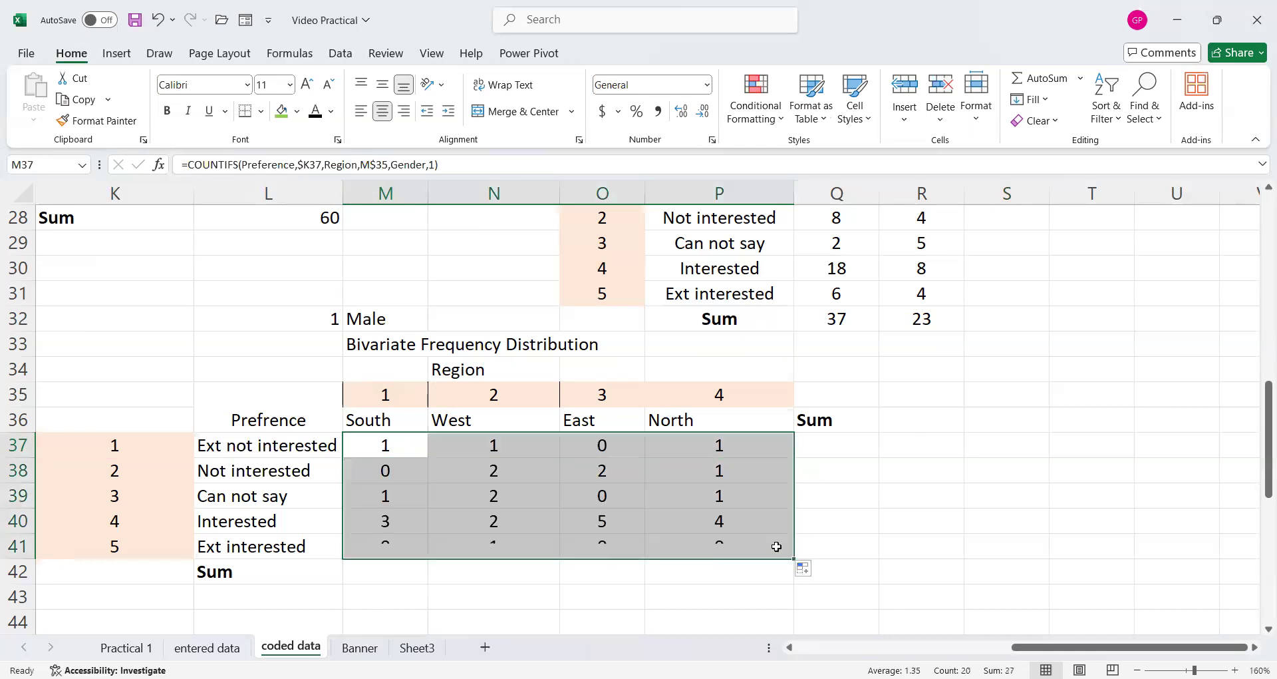
Sum the male region counts in M42:P42 and the preference row counts in Q37:Q41.
click(382, 573)
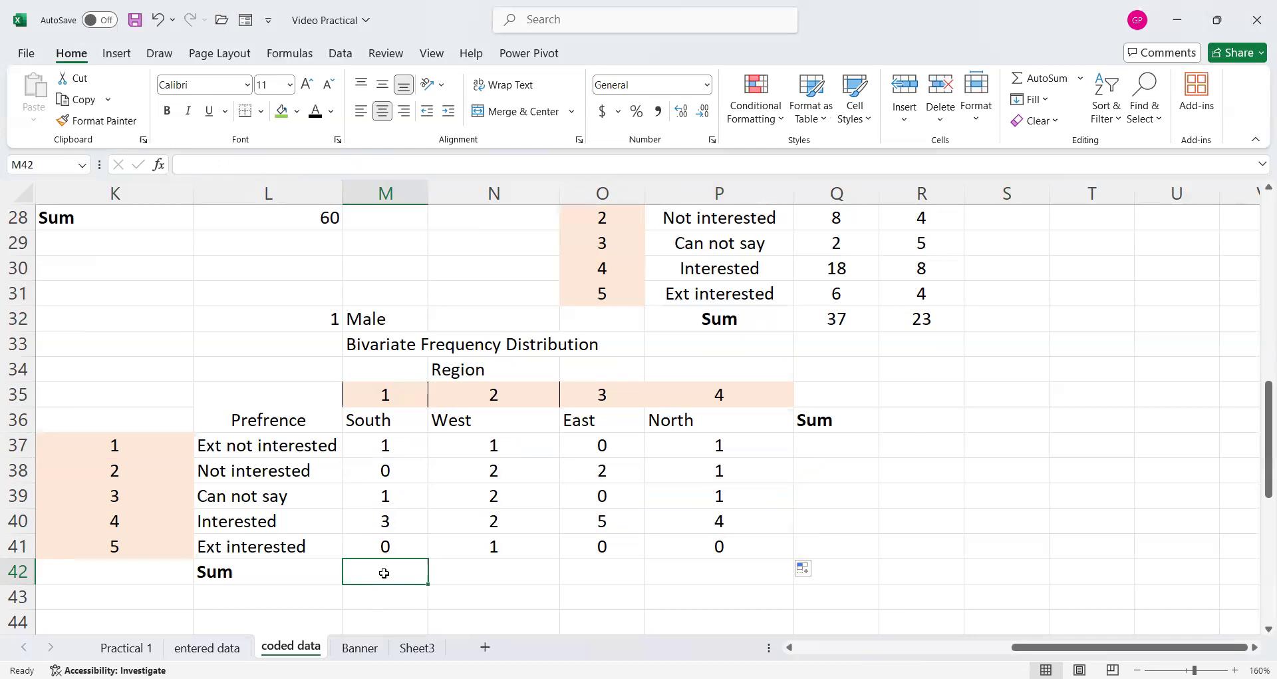
scroll(384, 572, up, 4)
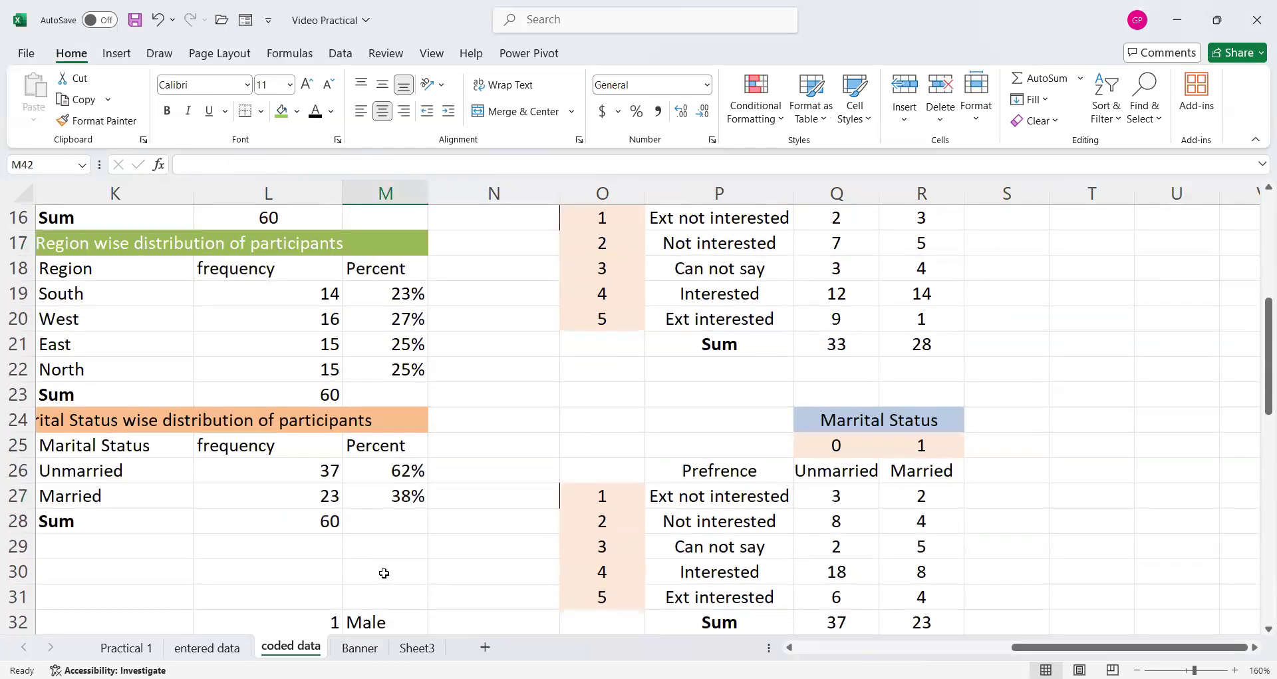
scroll(384, 573, up, 2)
scroll(384, 572, up, 1)
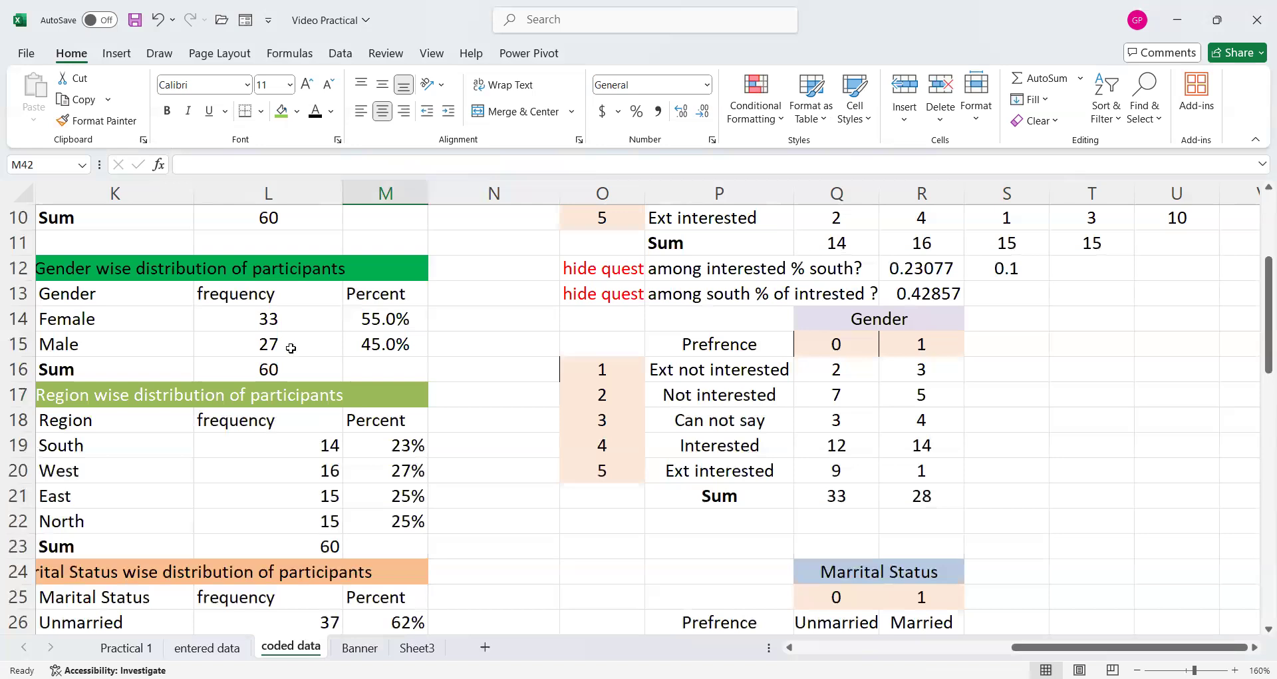
scroll(291, 347, down, 8)
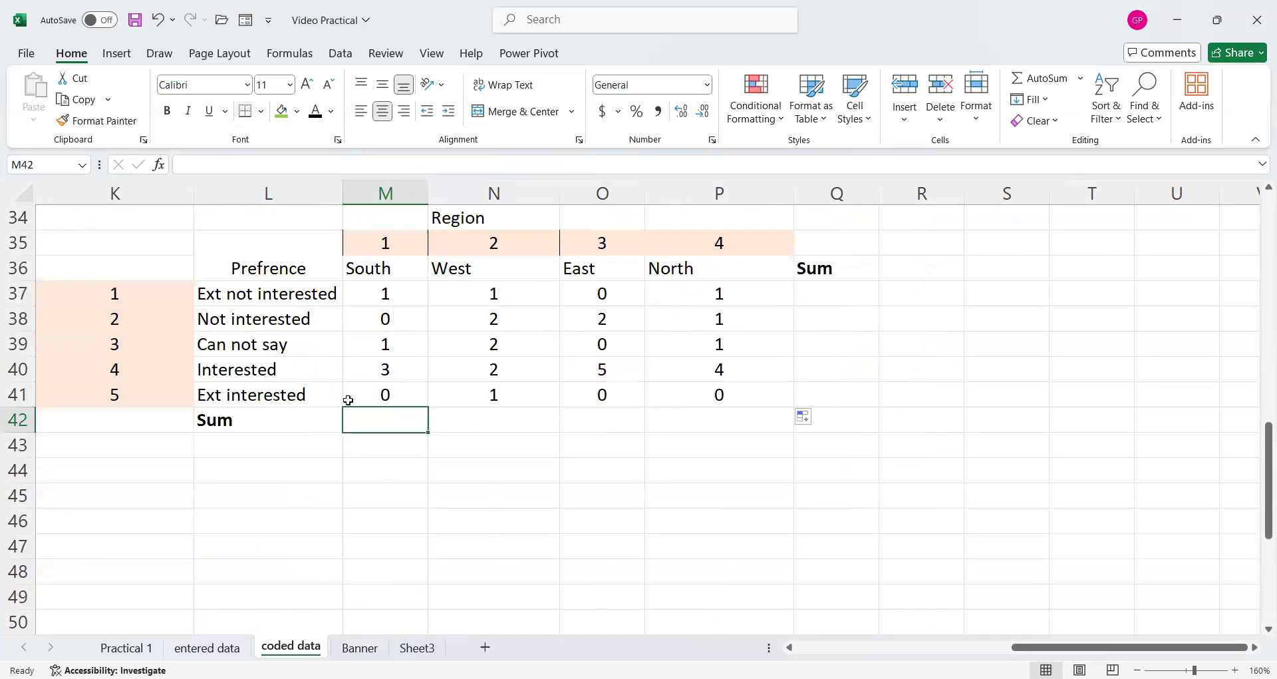
drag(376, 424, 714, 421)
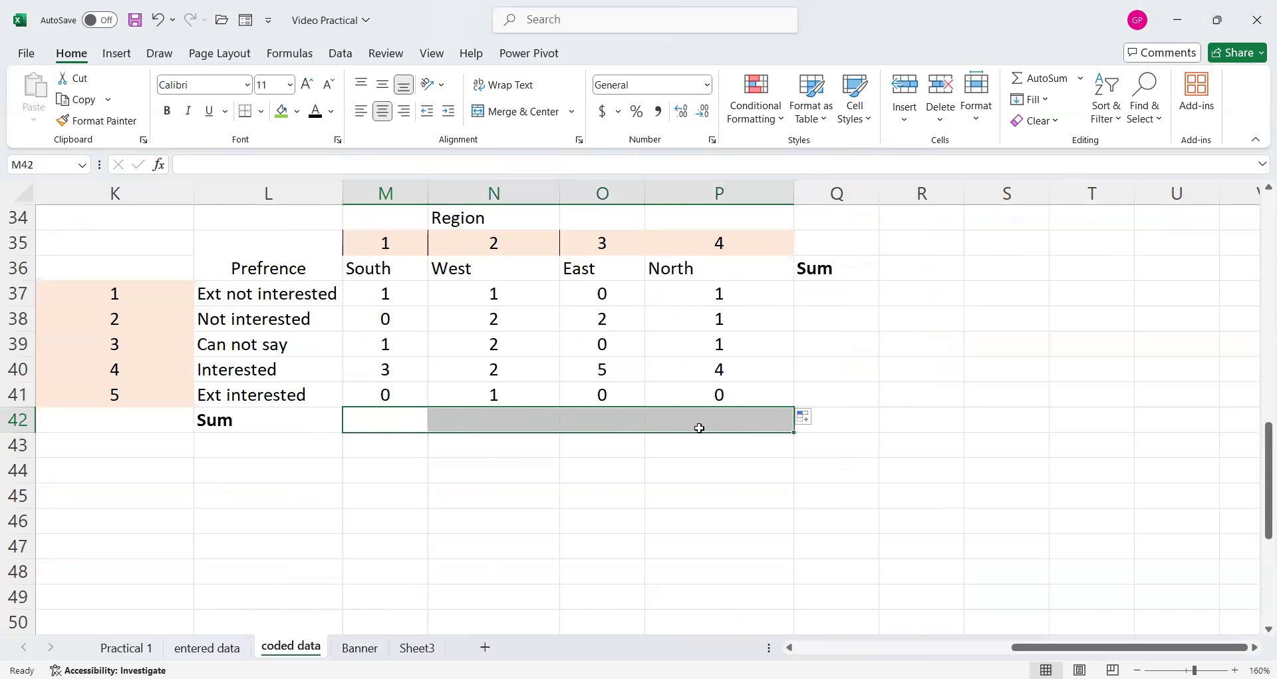
drag(842, 293, 826, 389)
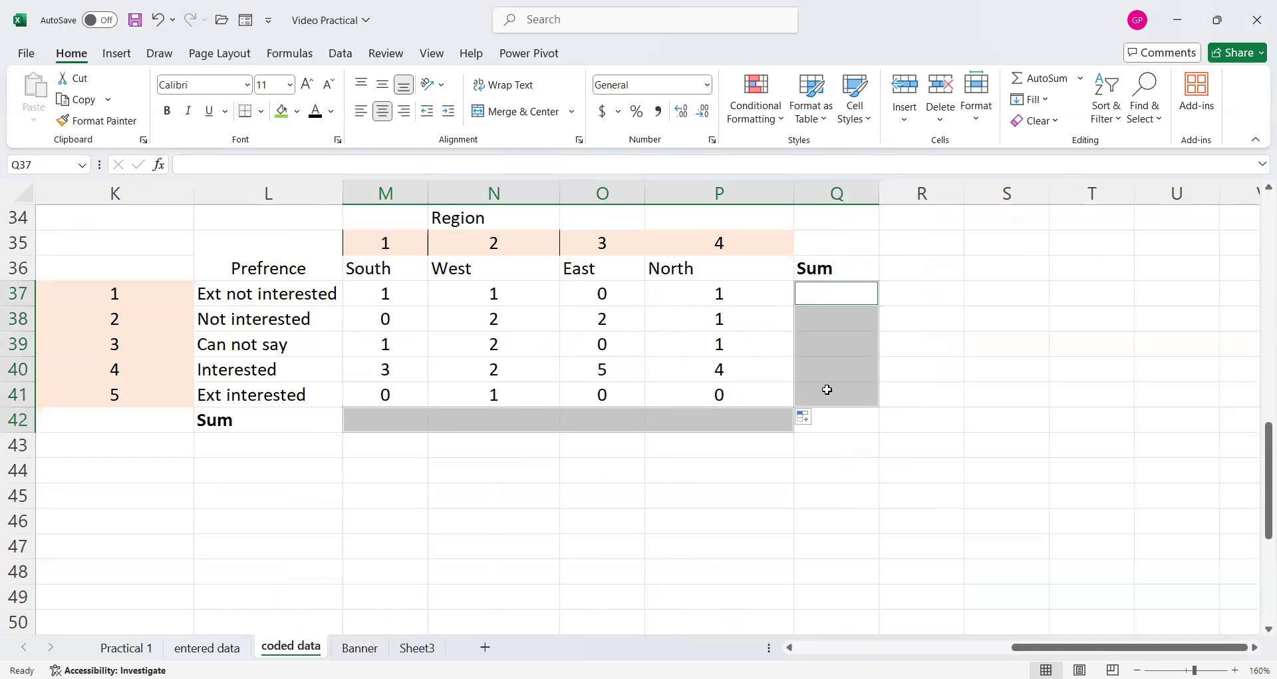
key(alt+equal)
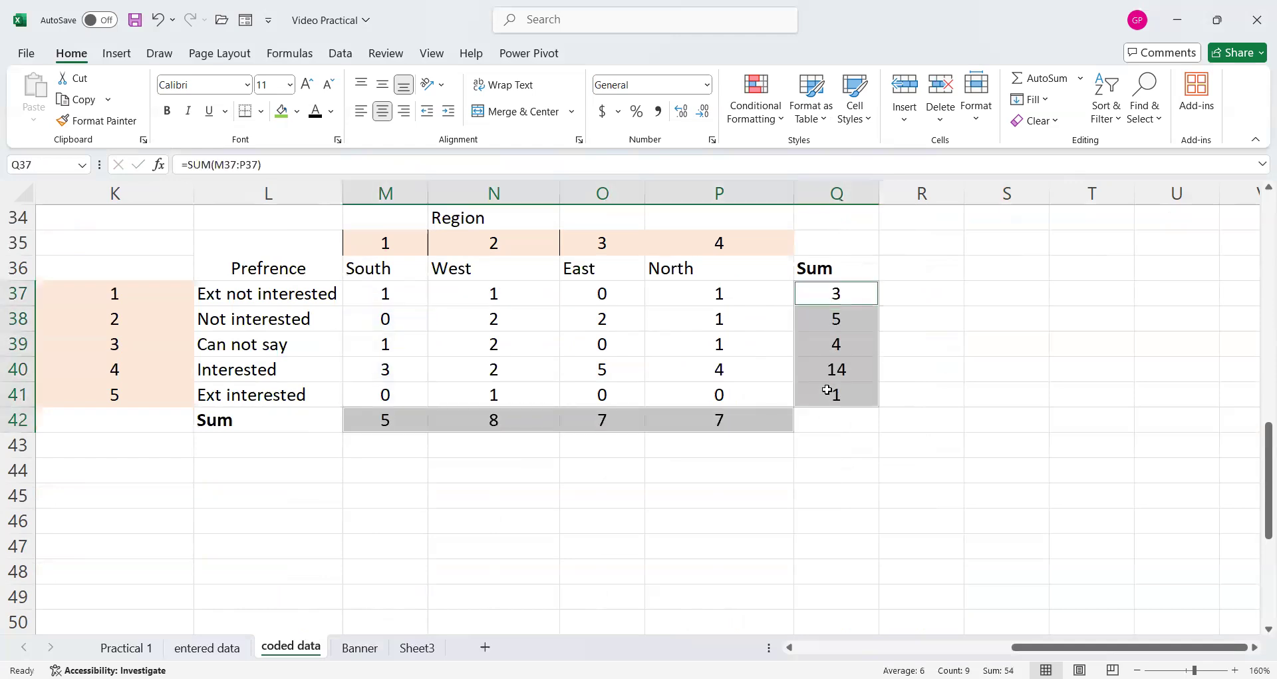
Add the grand total of the male table in Q42 as the sum of Q37:Q41.
click(835, 423)
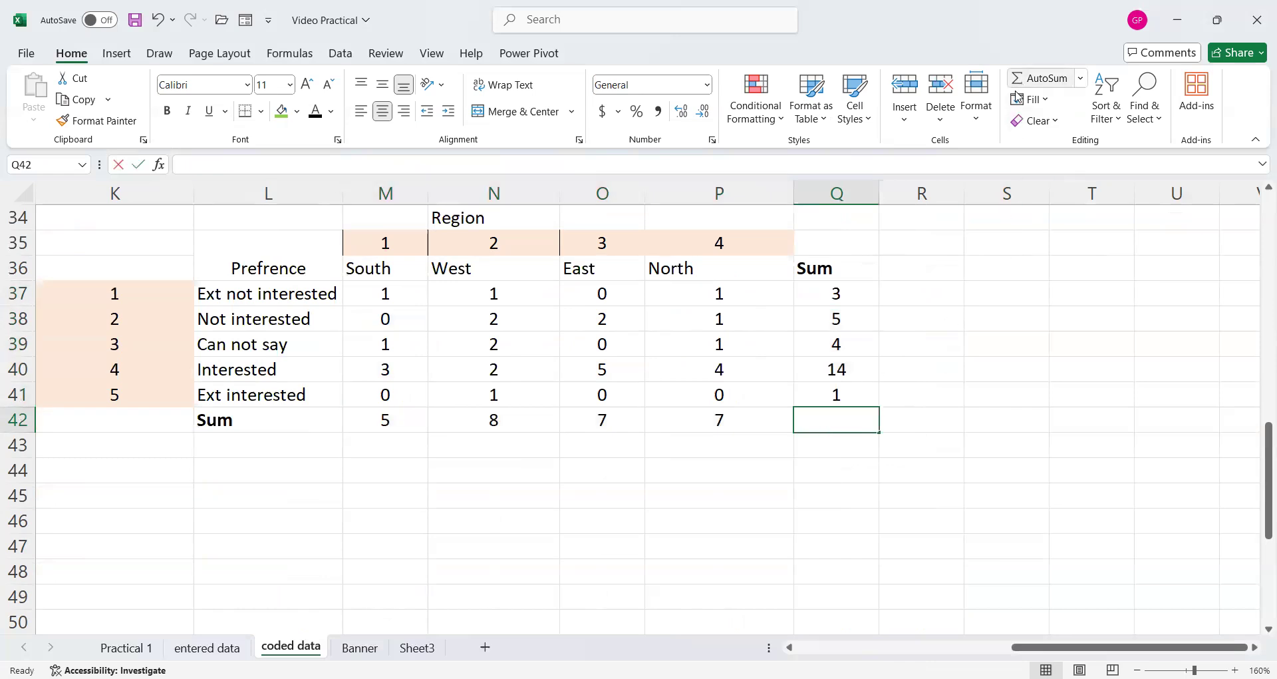
click(1038, 79)
key(Return)
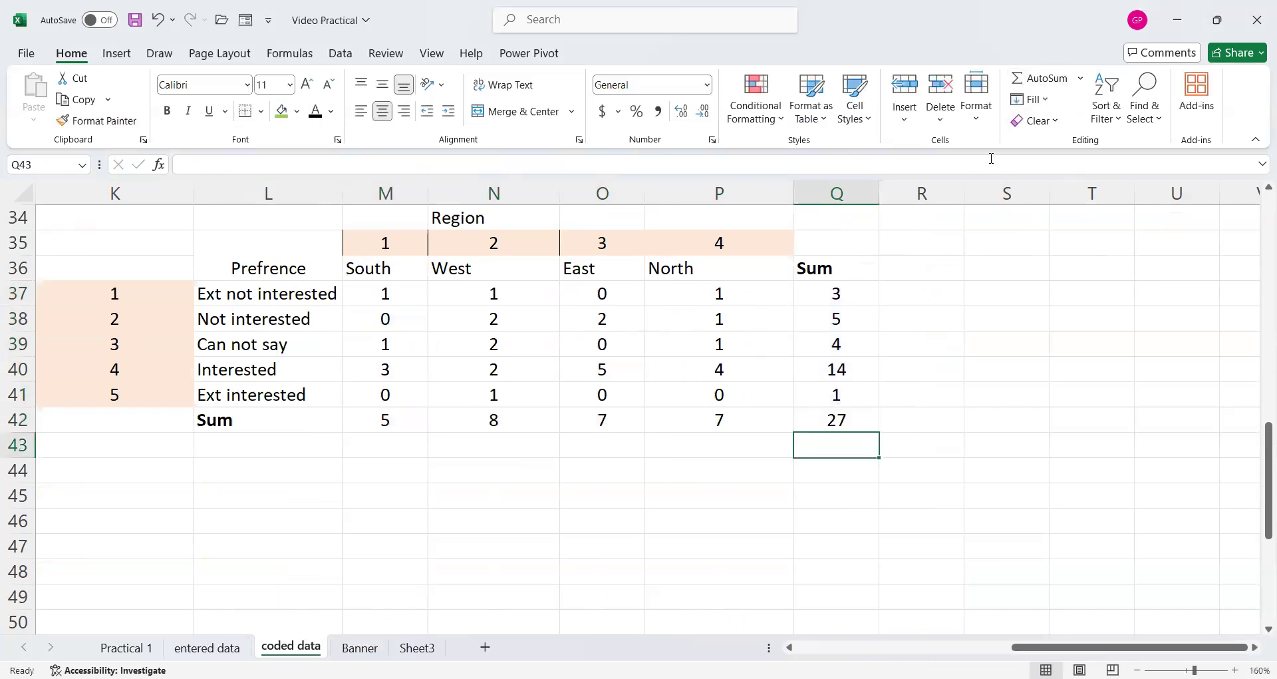
click(829, 423)
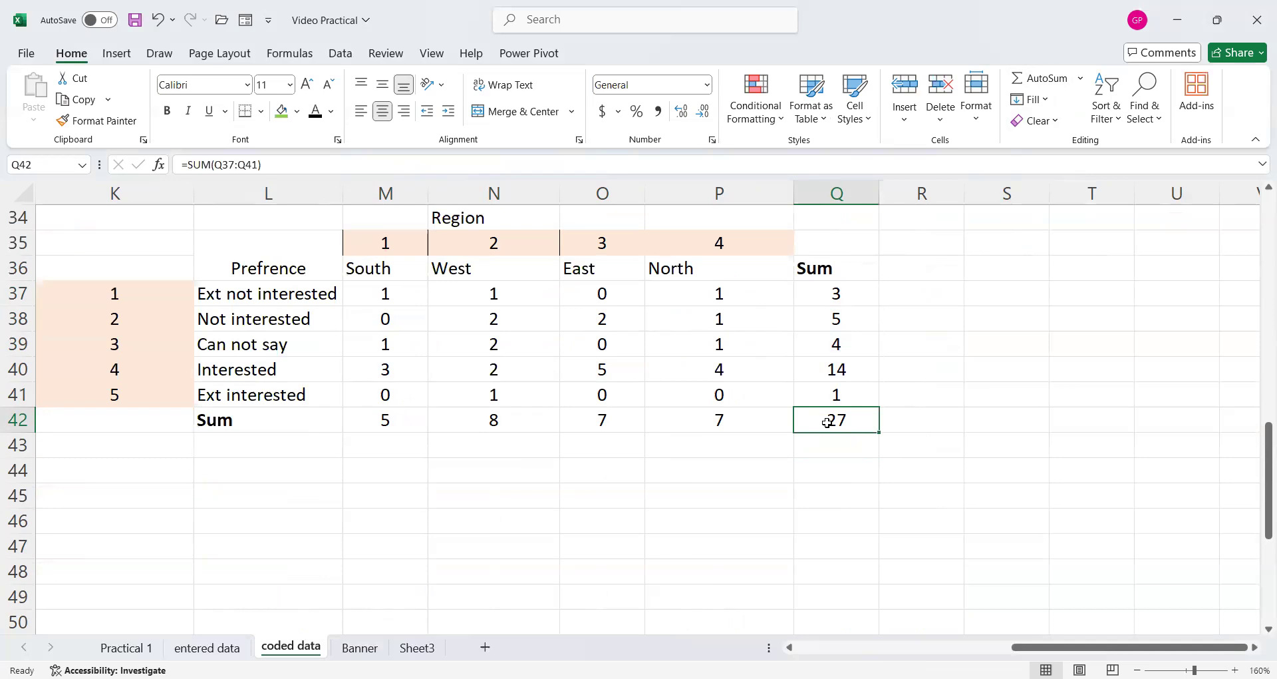
Select the univariate frequency tables from the preference heading in J2 through the marital status sum in row 28.
scroll(819, 432, up, 5)
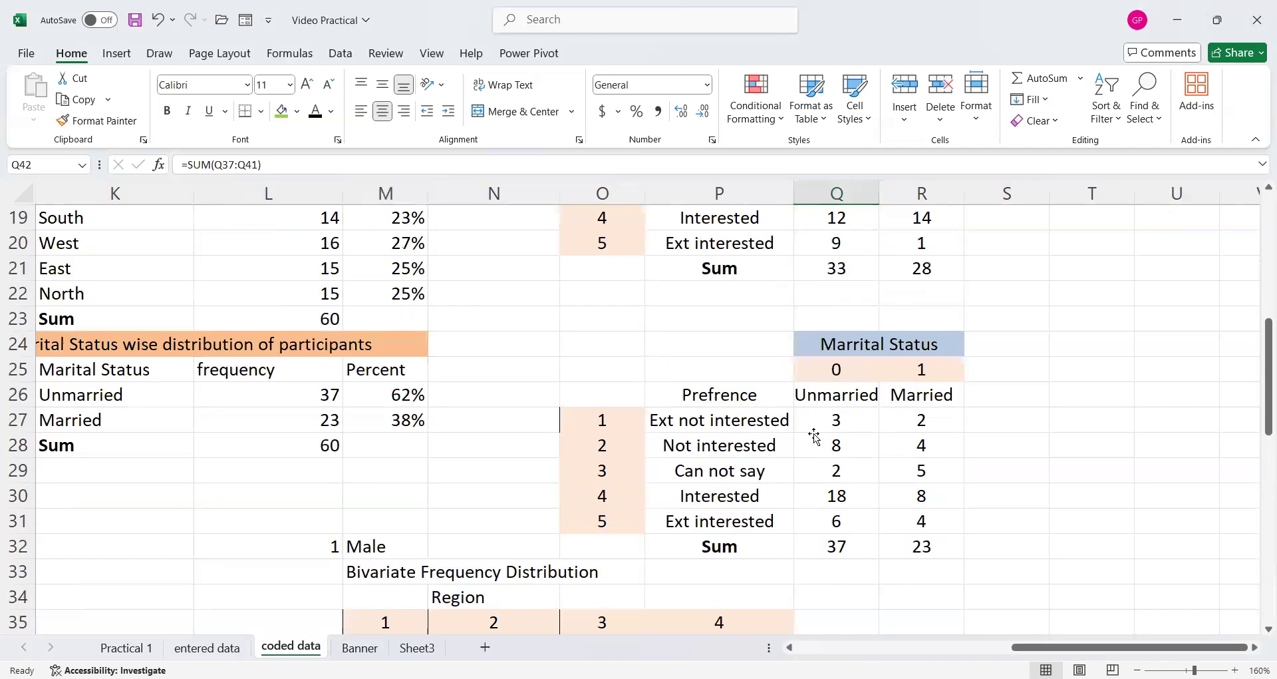
scroll(815, 436, up, 5)
scroll(814, 435, up, 2)
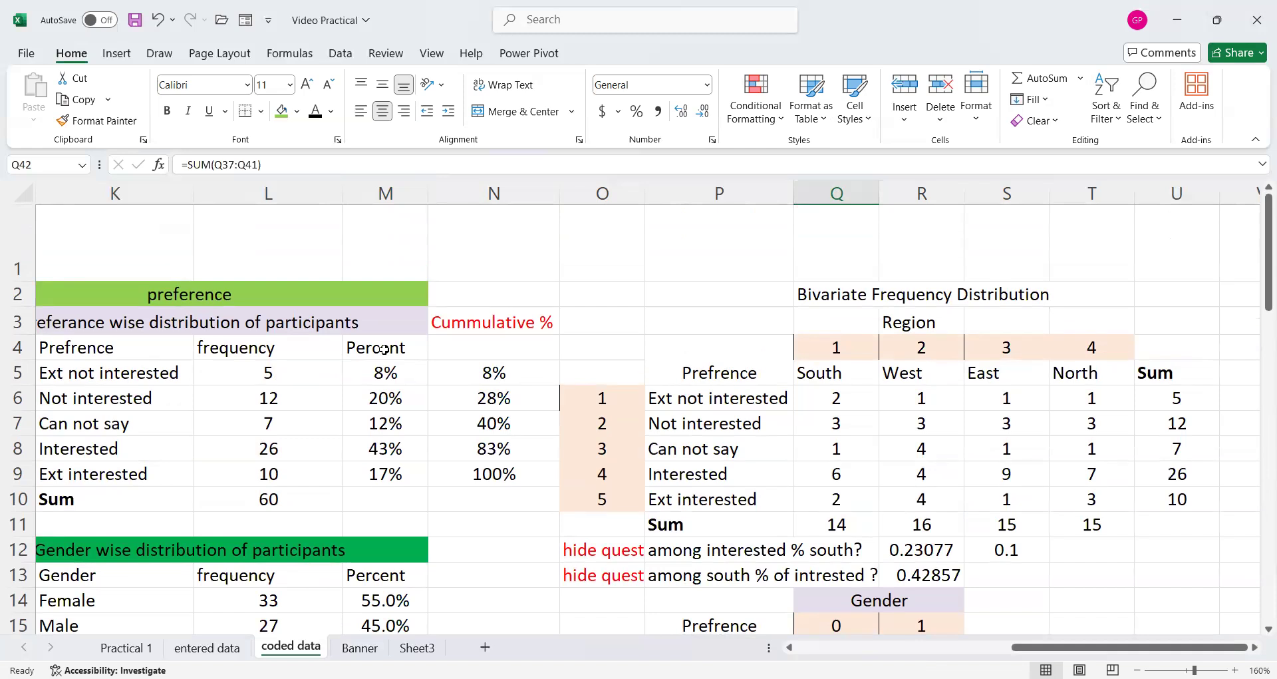
click(64, 293)
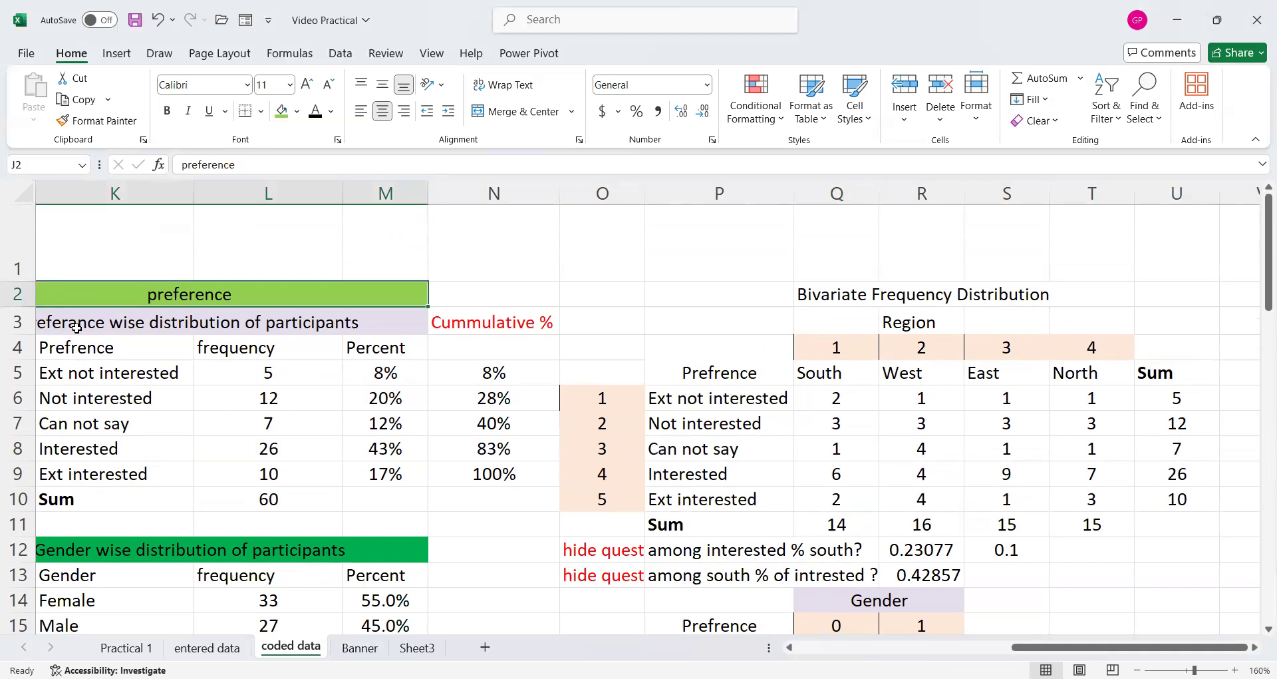
drag(64, 293, 219, 348)
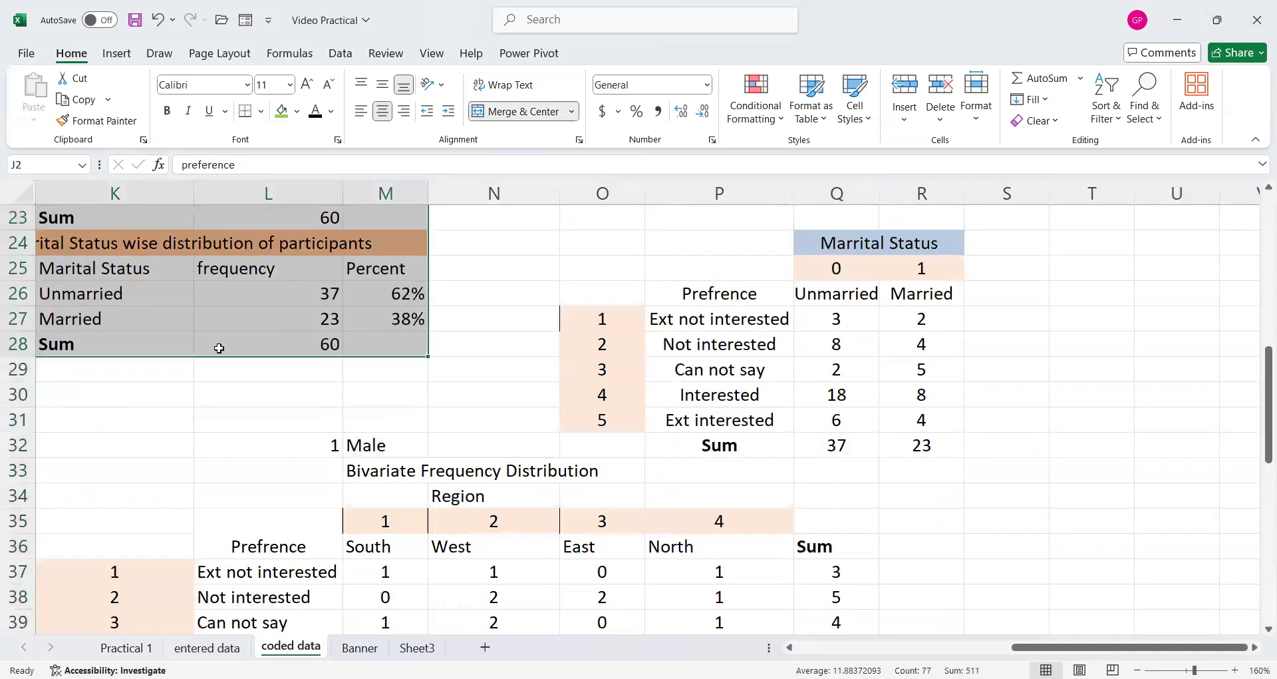
Copy the selected univariate frequency tables and paste them into a new worksheet starting at A1.
key(ctrl+c)
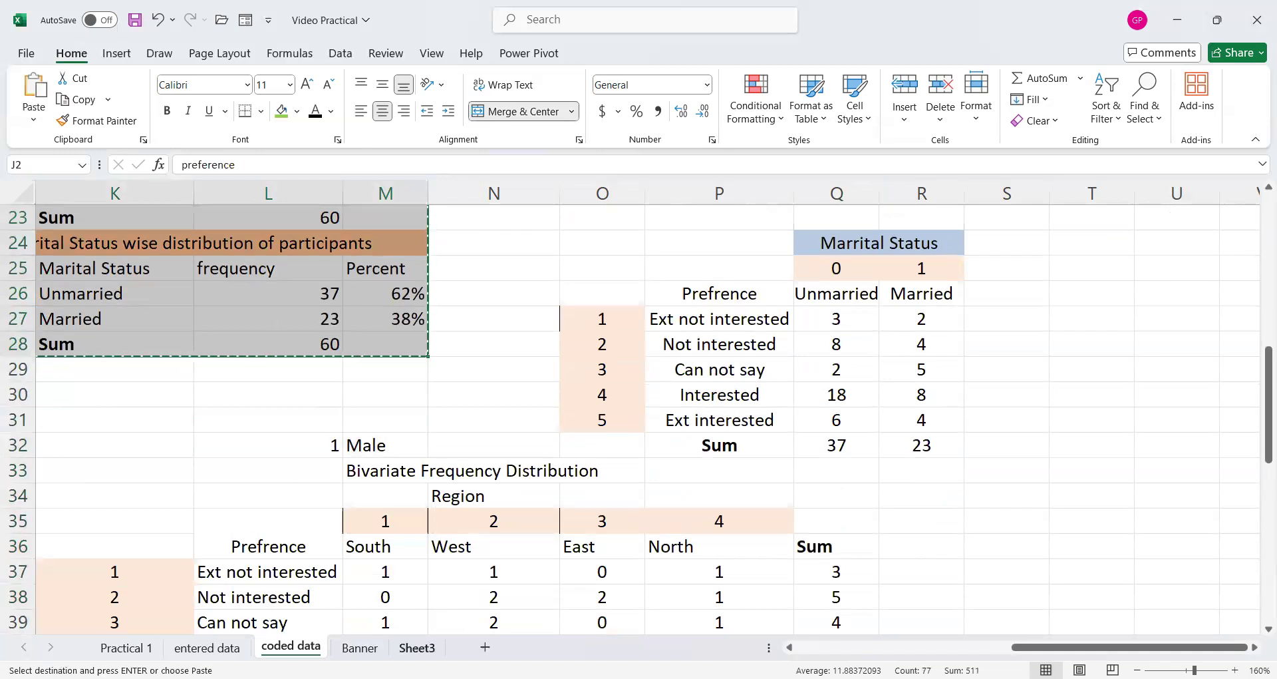
click(485, 647)
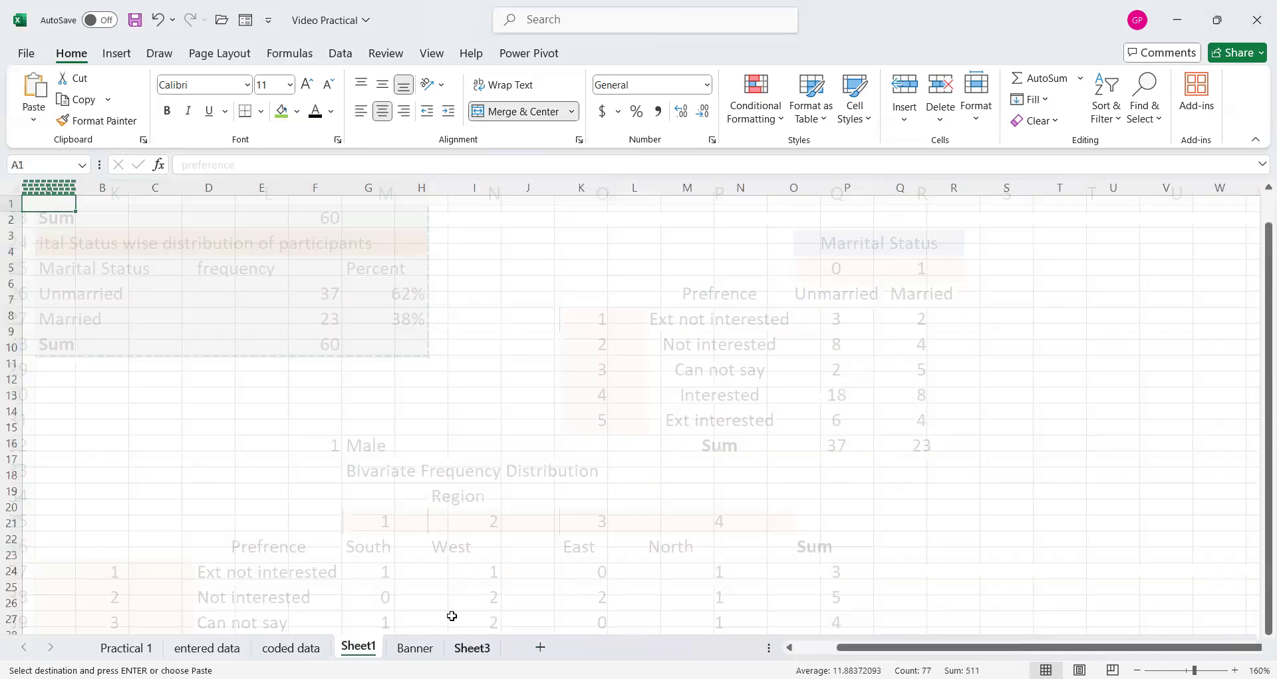
click(194, 316)
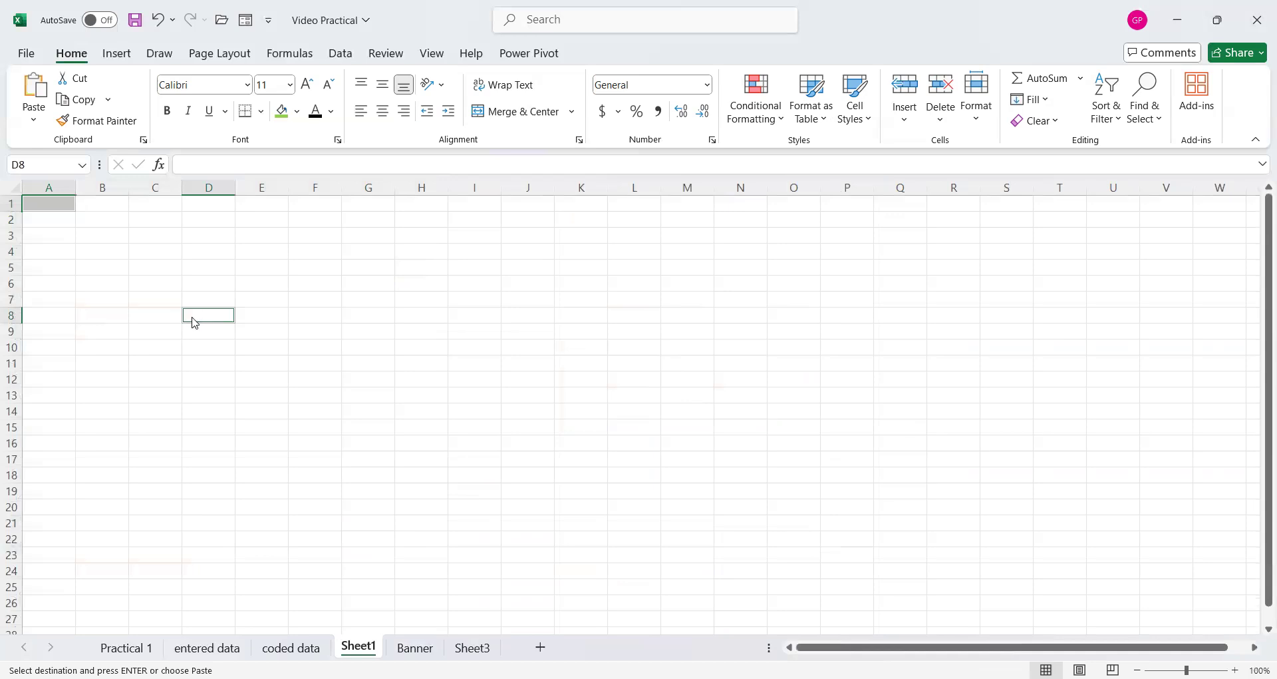
key(ctrl+v)
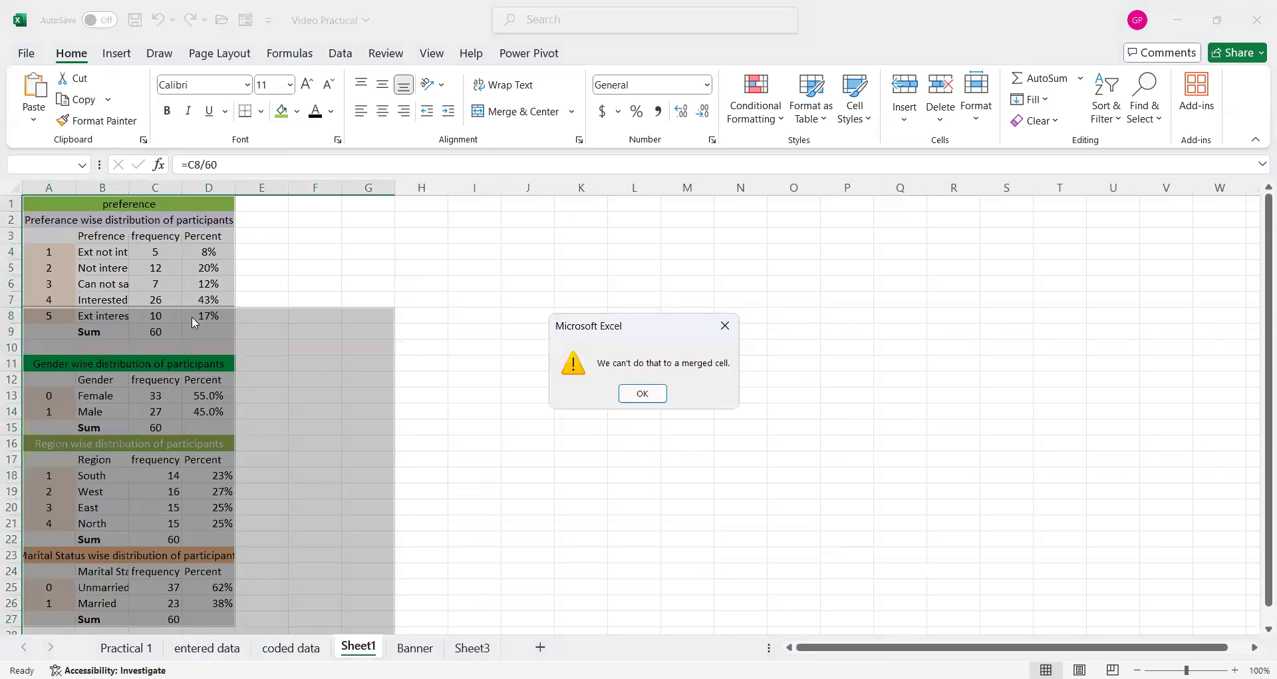
click(642, 393)
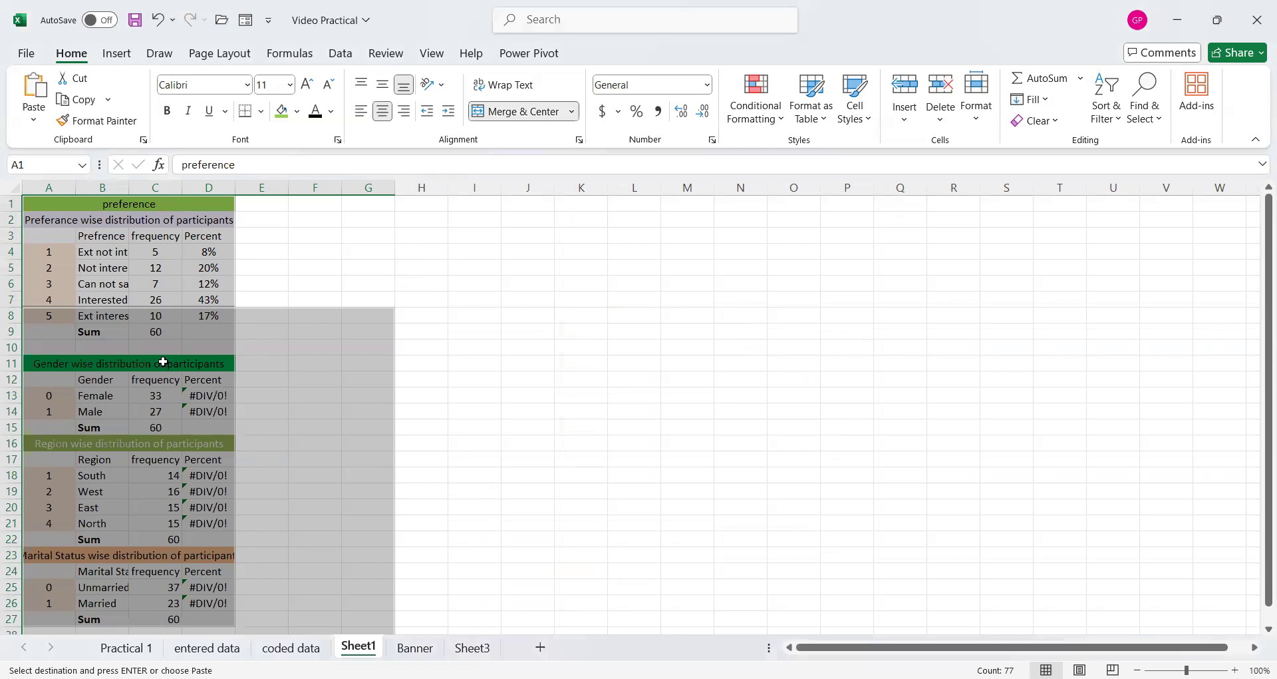
scroll(163, 361, down, 4)
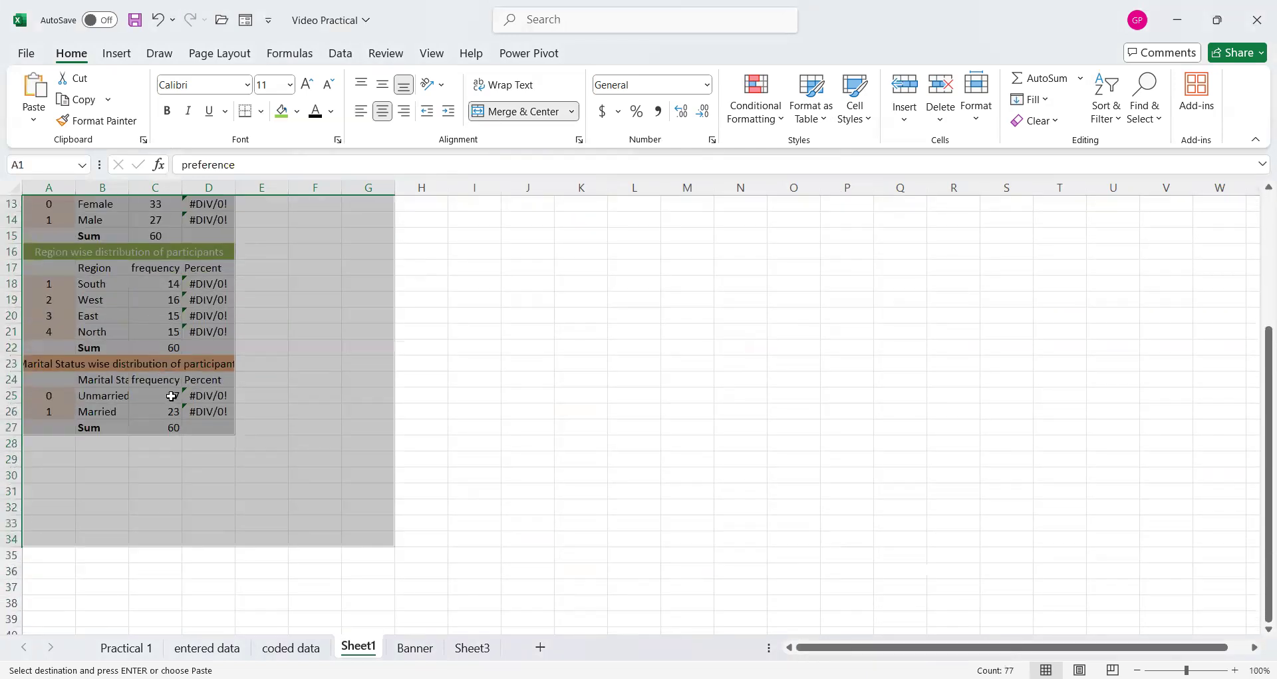
scroll(171, 395, up, 1)
scroll(171, 396, up, 3)
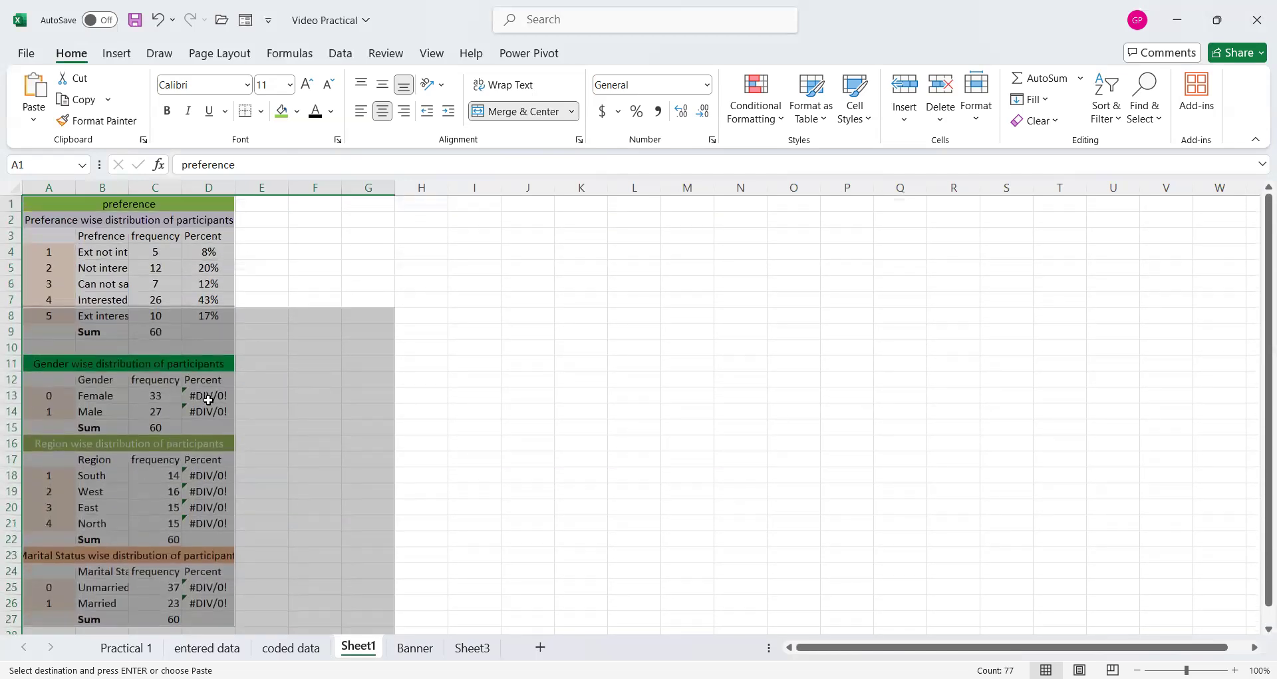
click(312, 267)
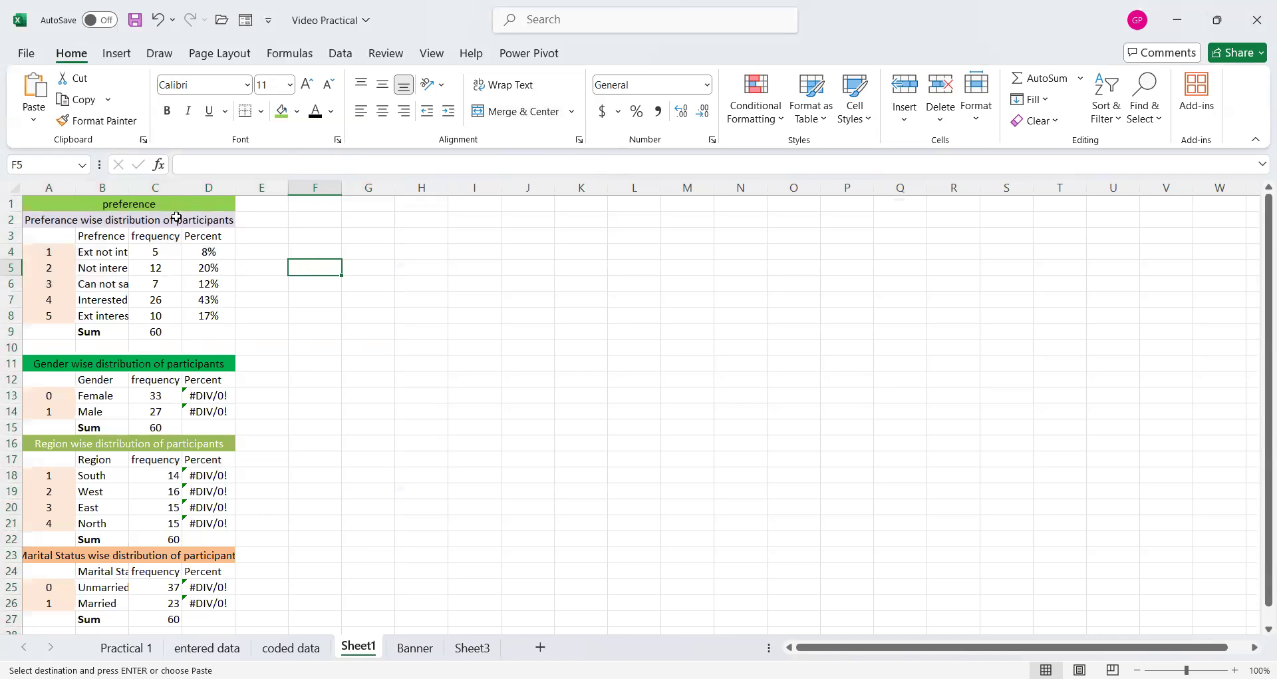
Paste the copied frequency tables again starting at G1, keeping only their values.
click(377, 207)
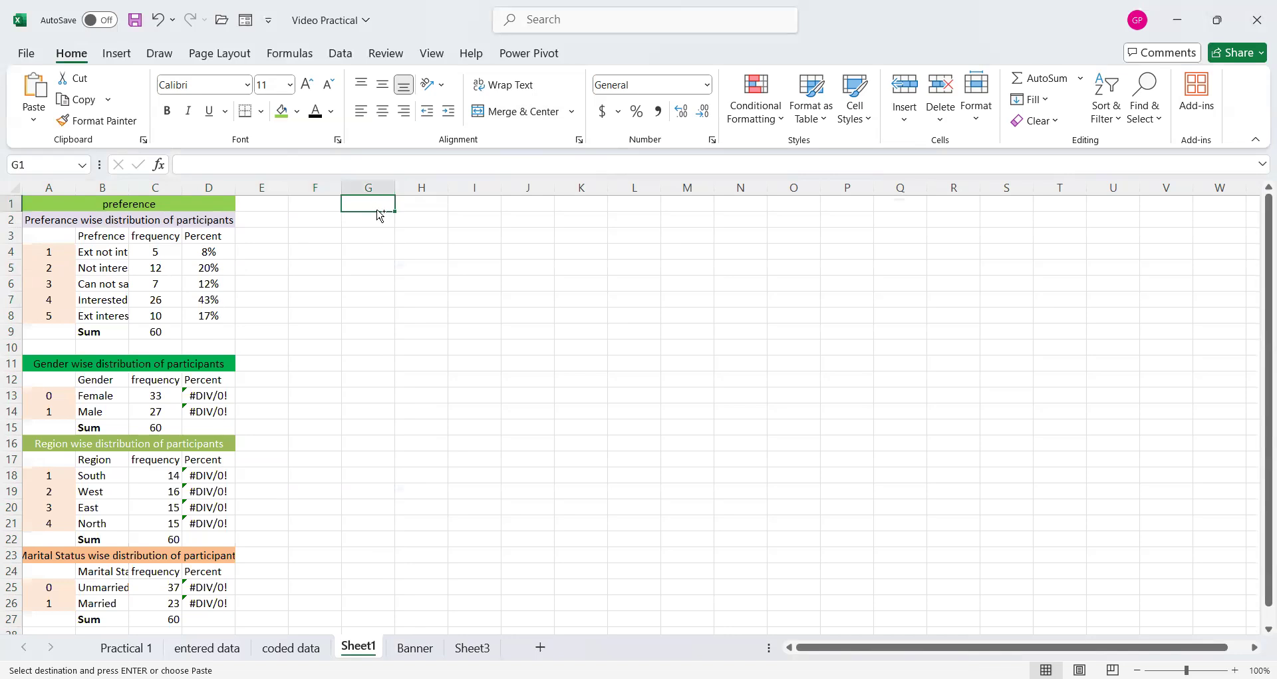
key(ctrl+v)
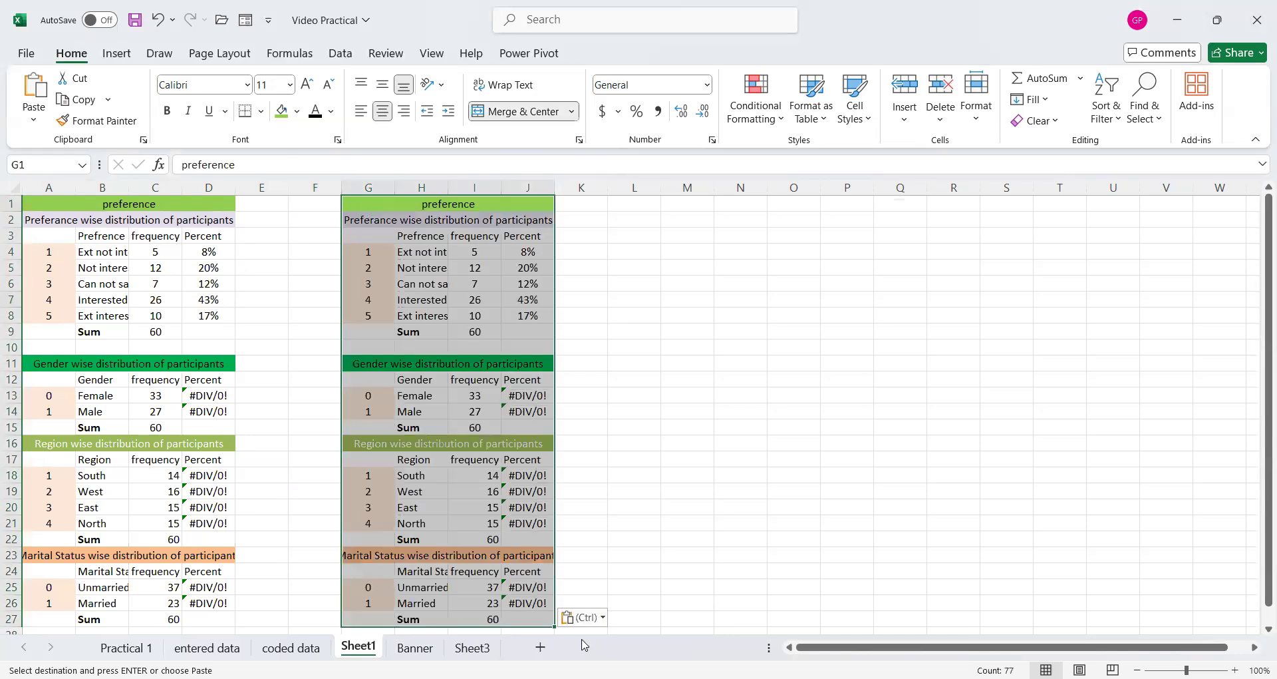
click(584, 616)
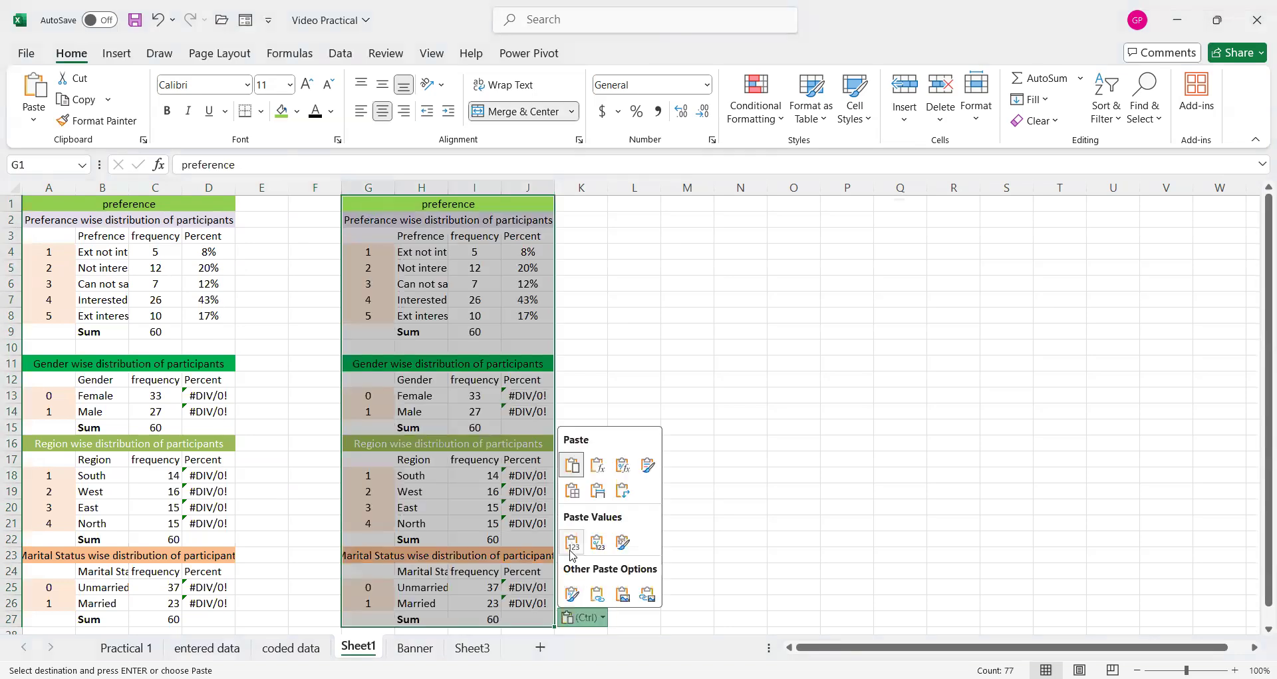
click(572, 542)
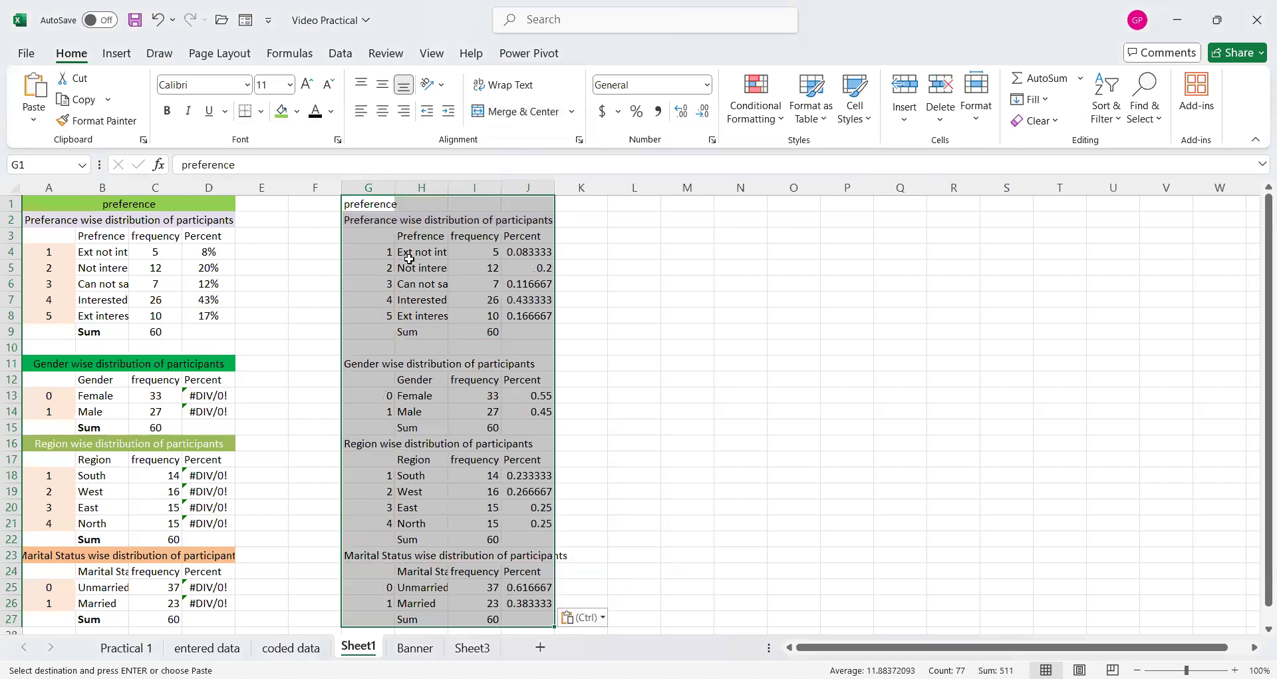
click(468, 221)
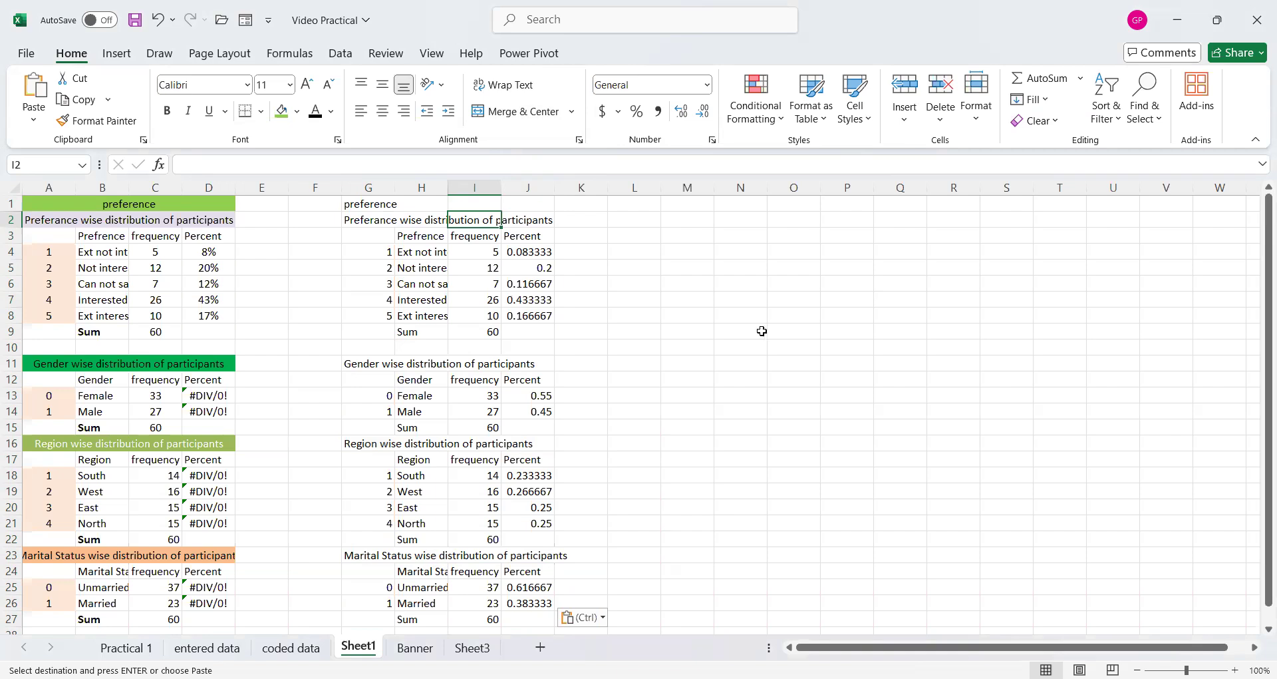
Open the Banner sheet with the hints for making a frequency distribution from a series of values.
click(412, 649)
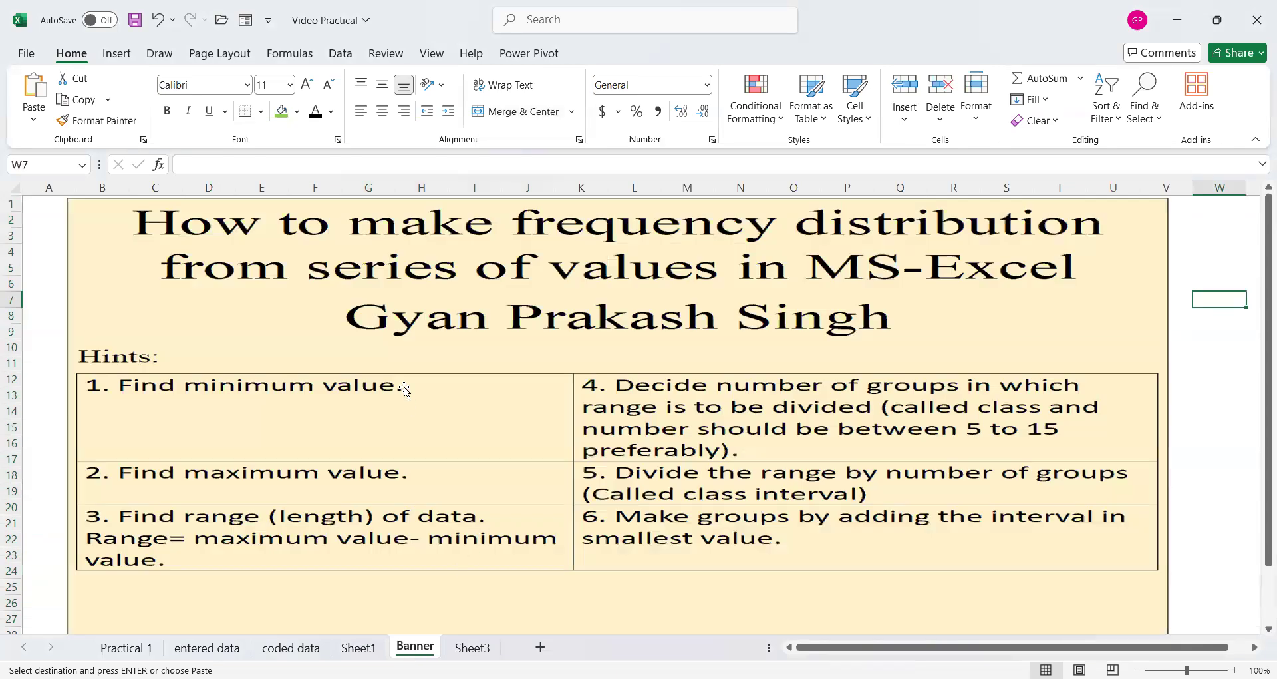